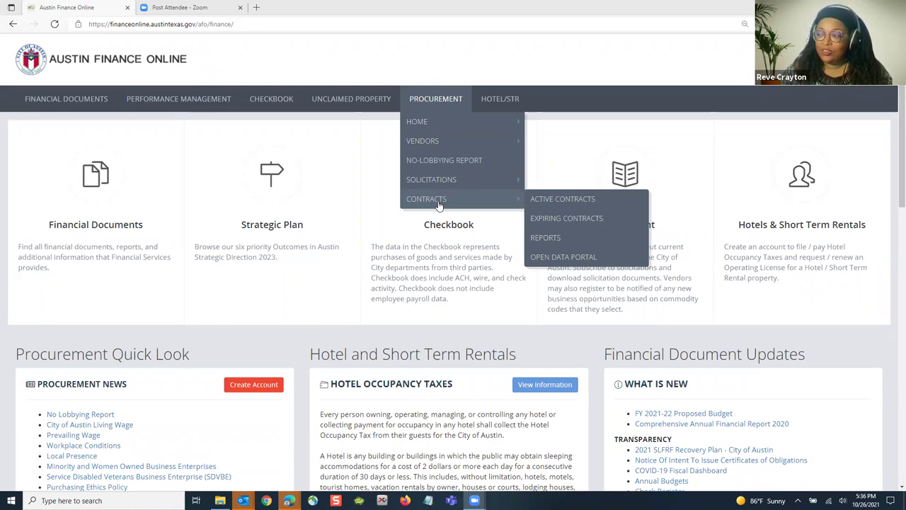
# Step: Start a new account and clear the prefilled username, password and confirmation fields
pyautogui.moveTo(434, 181)
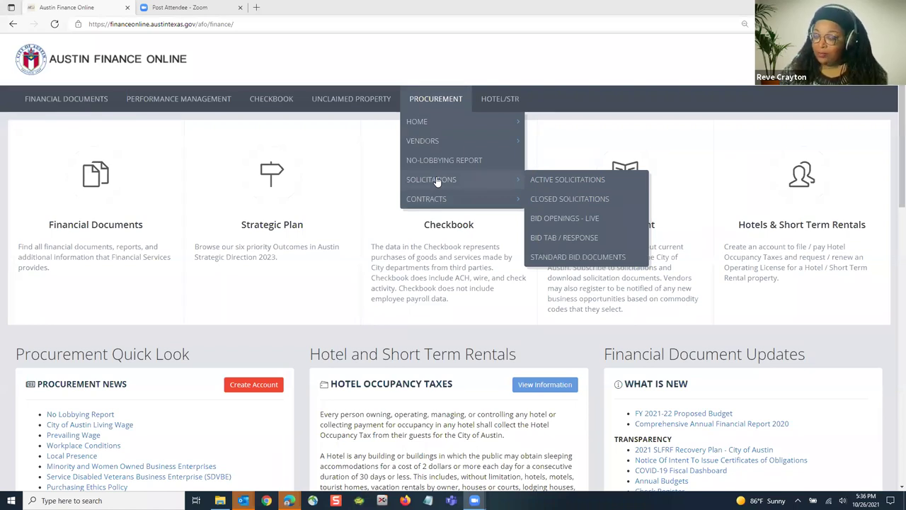
pyautogui.moveTo(447, 147)
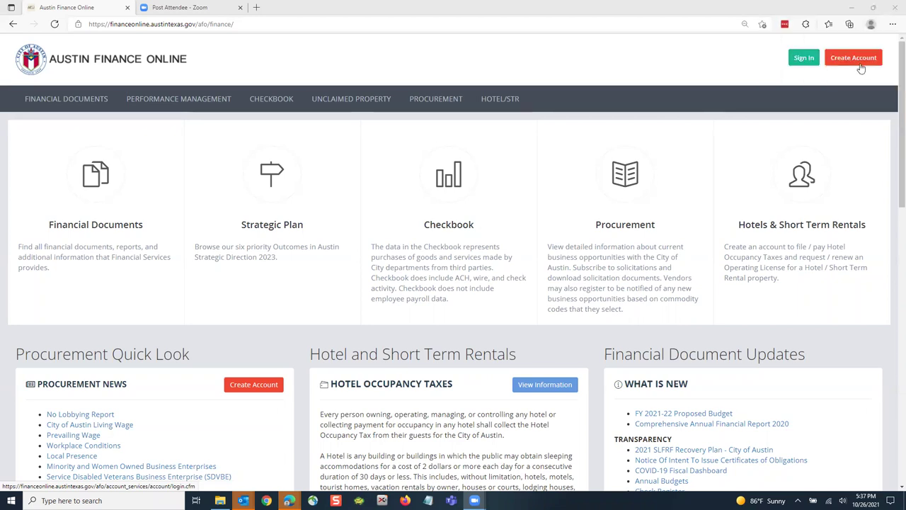
pyautogui.click(855, 60)
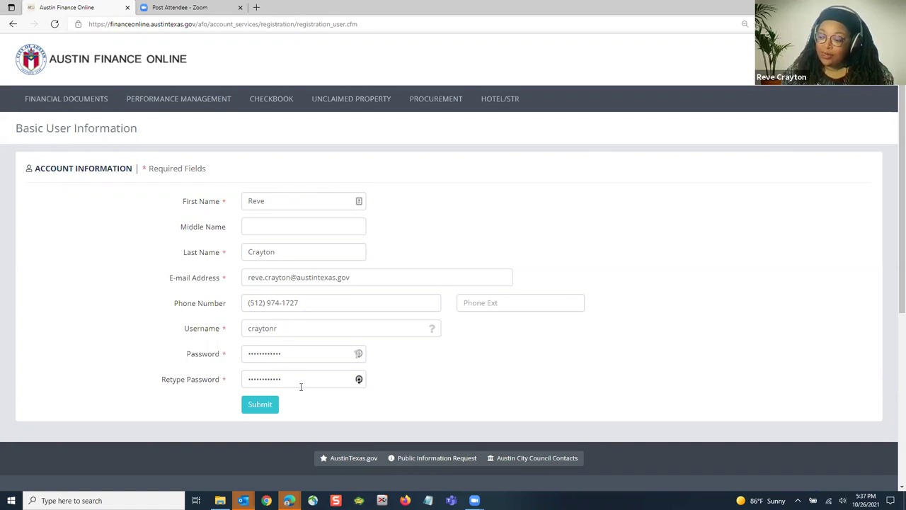
pyautogui.click(206, 324)
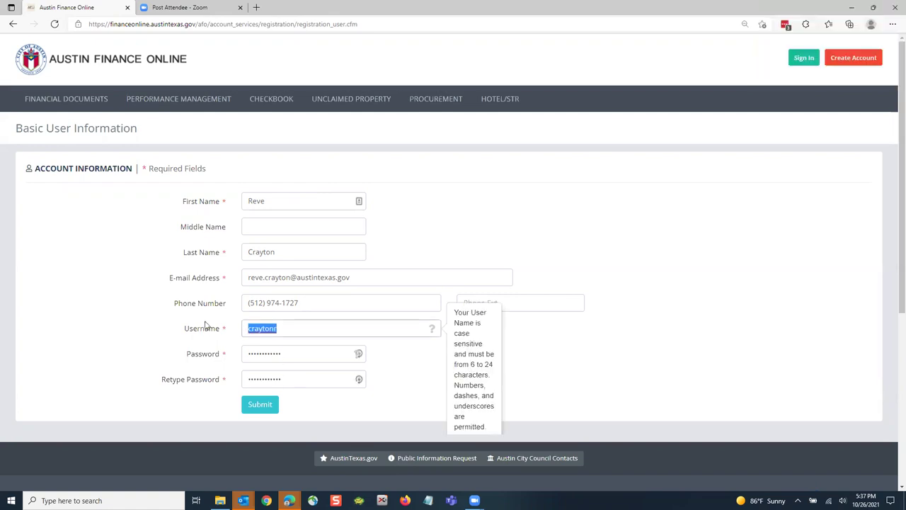
pyautogui.press('BackSpace')
pyautogui.press('Tab')
pyautogui.press('BackSpace')
pyautogui.press('Tab')
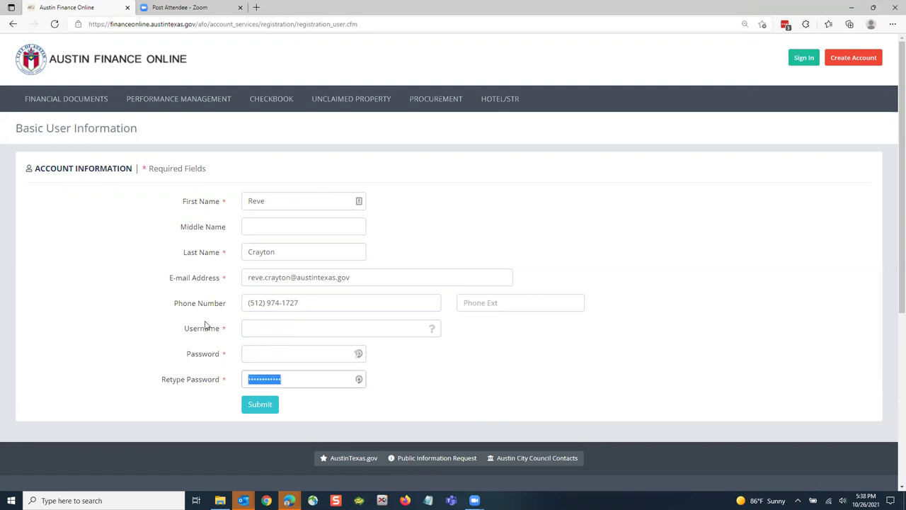
pyautogui.press('BackSpace')
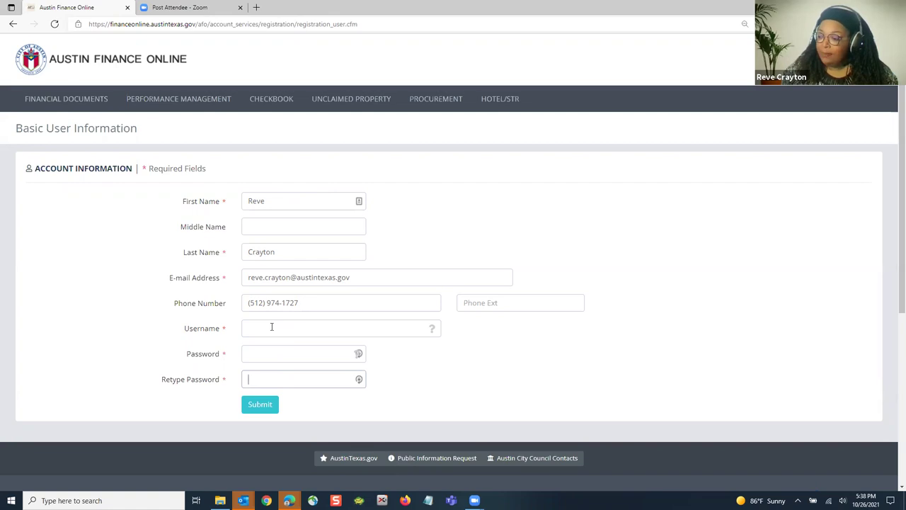
# Step: Enter a new username with a matching password and confirmation, and submit the account
pyautogui.click(271, 327)
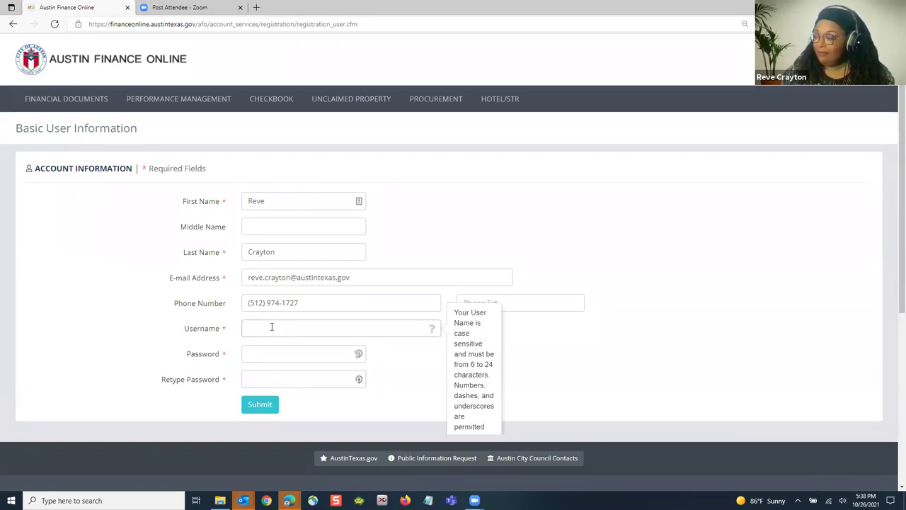
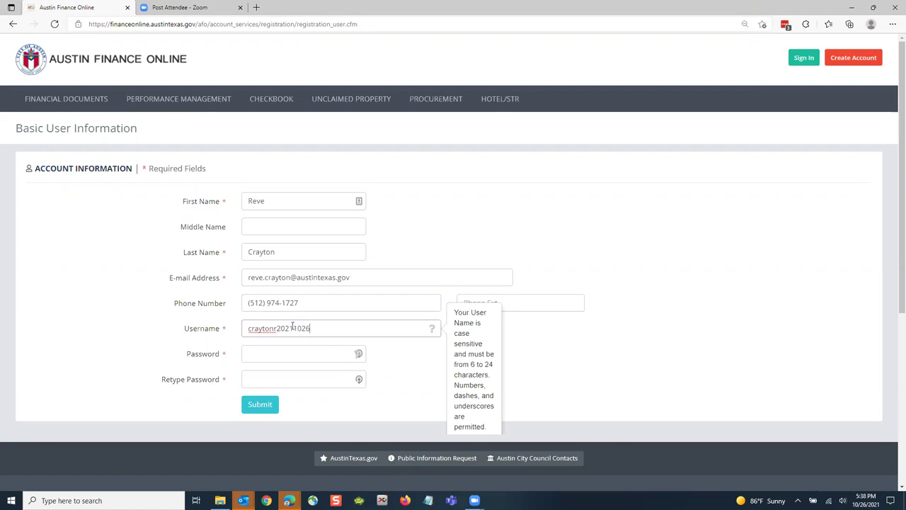
pyautogui.click(263, 351)
pyautogui.write('••••••')
pyautogui.press('Tab')
pyautogui.write('••')
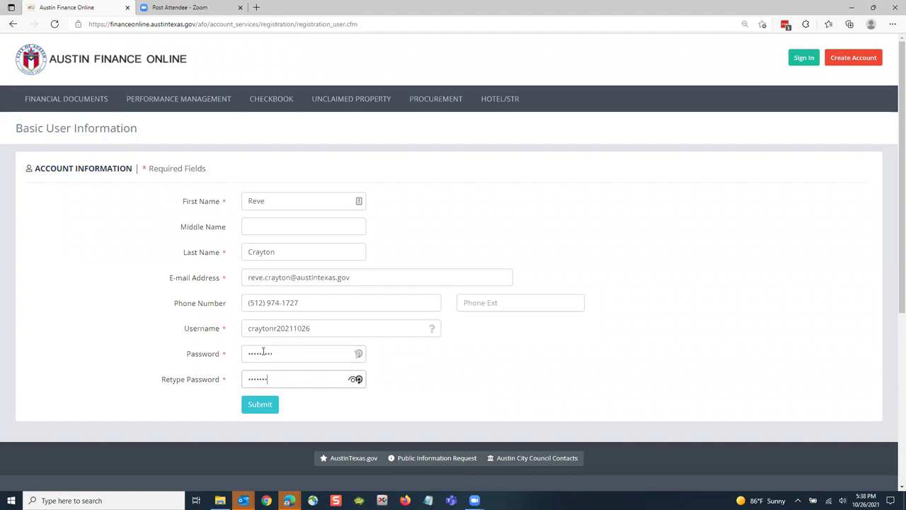
pyautogui.write('•')
pyautogui.press('BackSpace')
pyautogui.press('BackSpace')
pyautogui.press('BackSpace')
pyautogui.write('•••••••••')
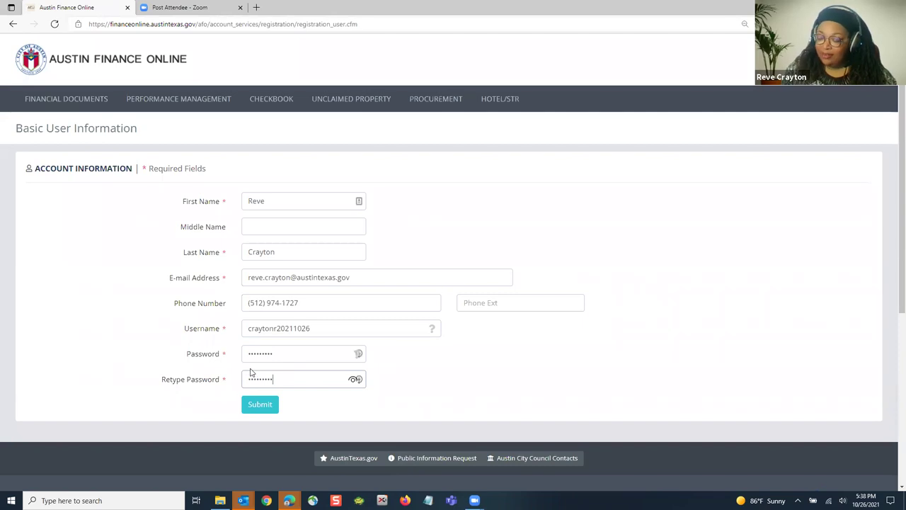
pyautogui.click(259, 410)
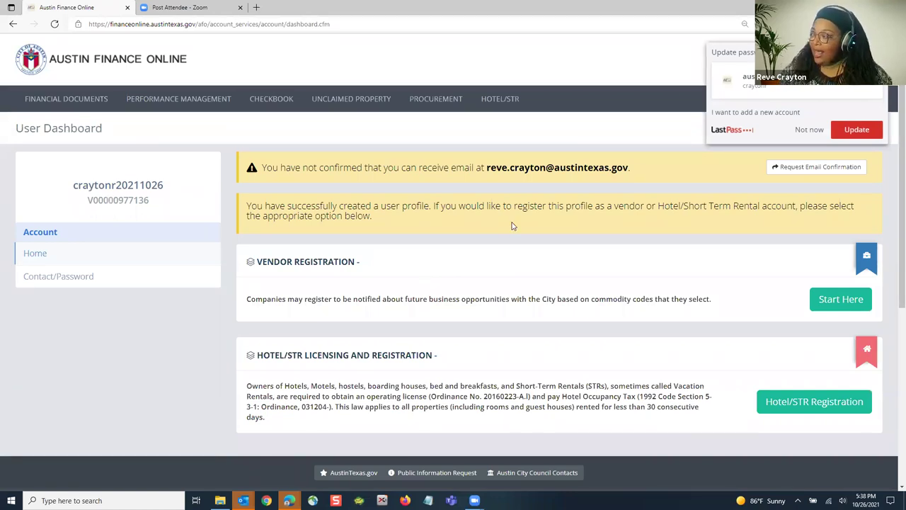
# Step: Dismiss the LastPass update-password popup to reveal the new User Dashboard
pyautogui.click(809, 129)
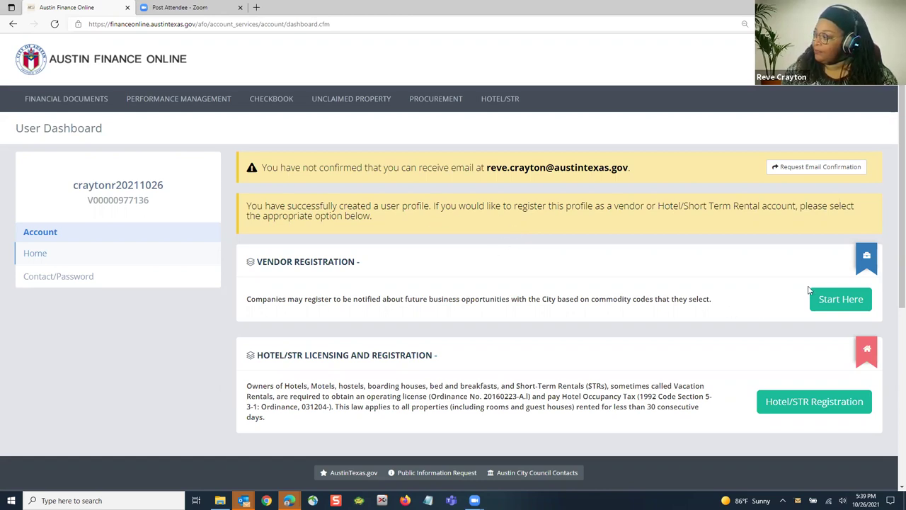
# Step: Begin vendor registration and set the business structure to Sole Proprietorship
pyautogui.click(832, 309)
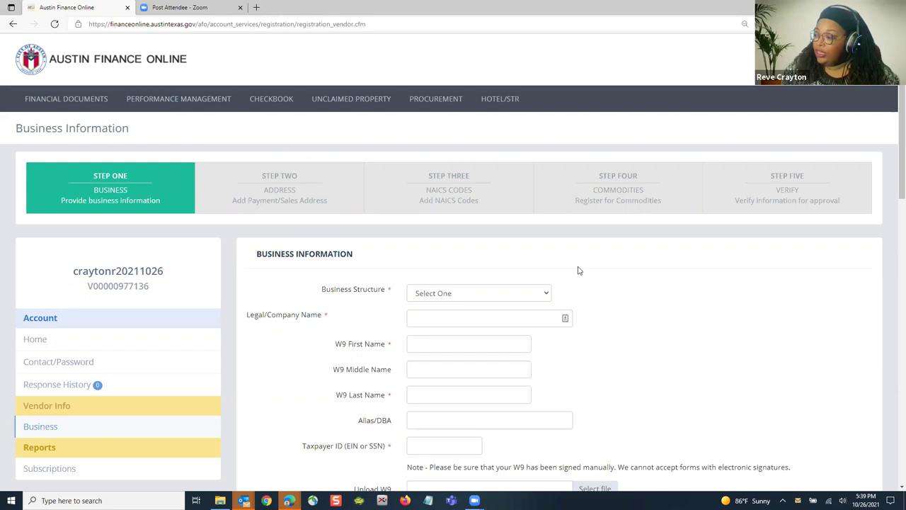
pyautogui.scroll(-1, 429, 231)
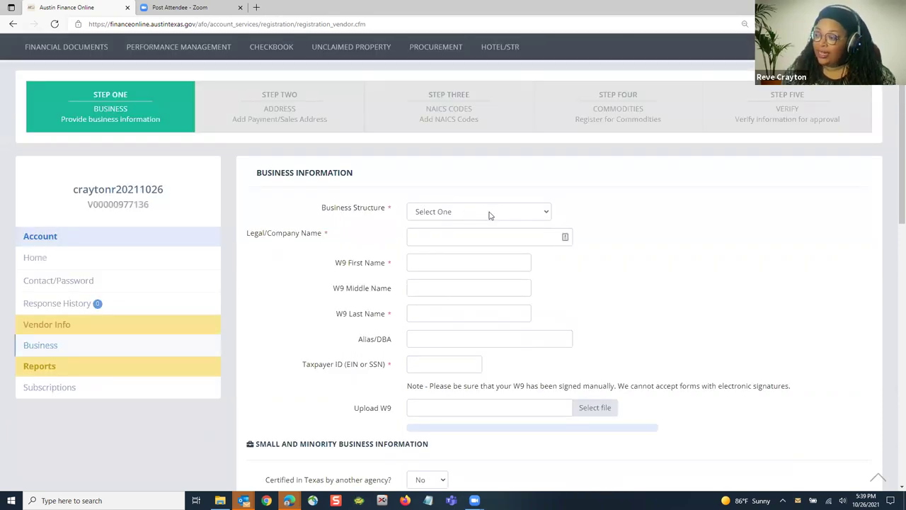
pyautogui.click(488, 215)
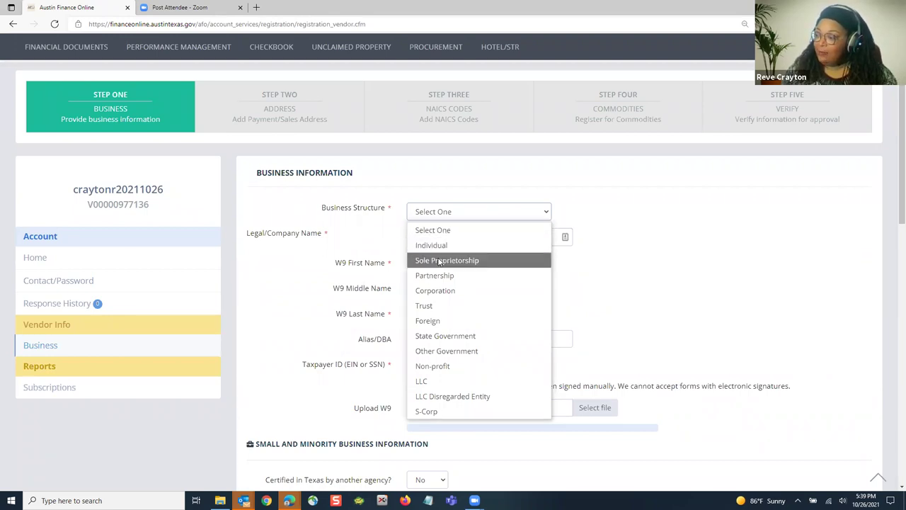
pyautogui.click(440, 260)
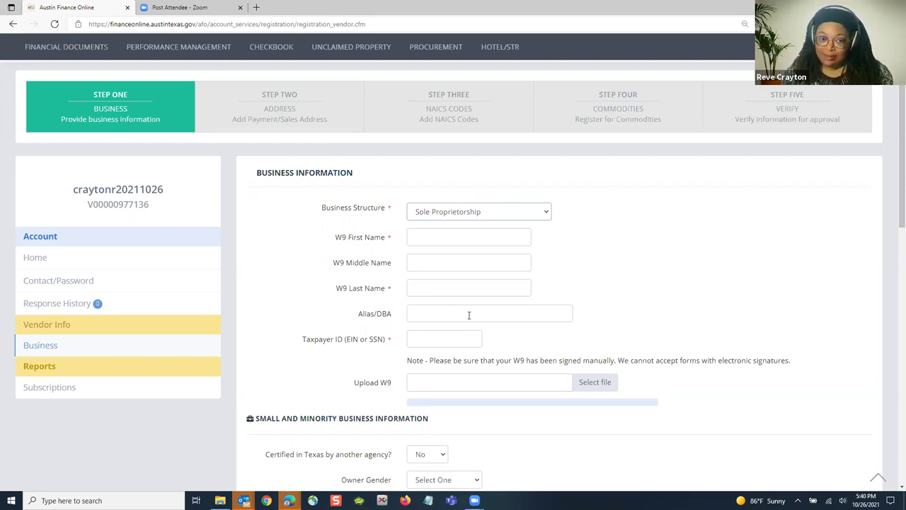
pyautogui.click(467, 217)
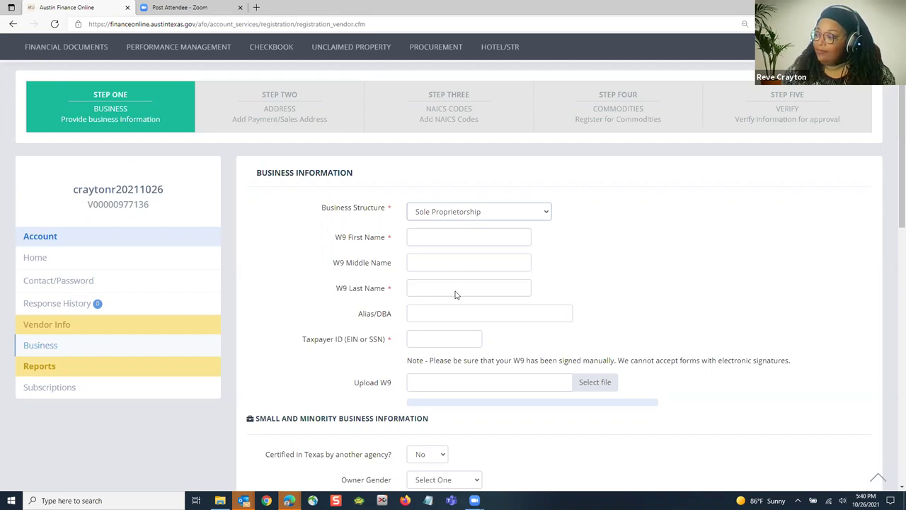
pyautogui.click(457, 290)
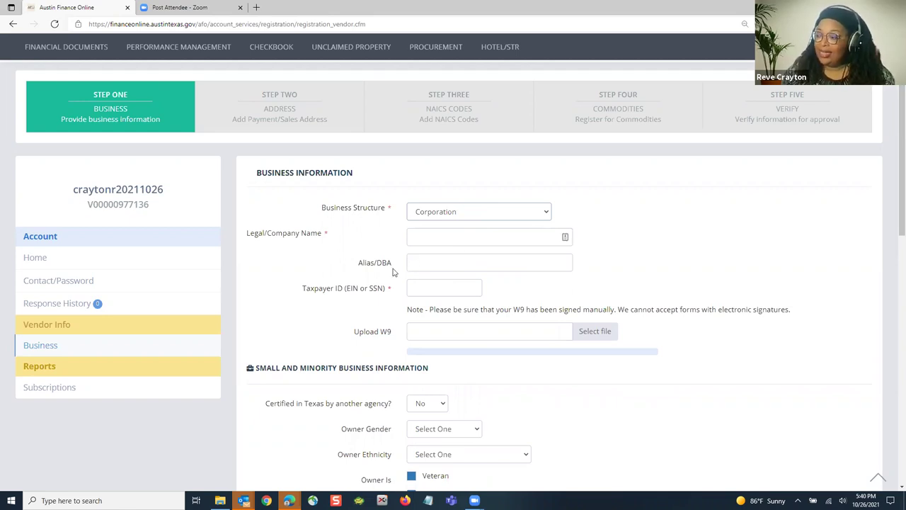
pyautogui.click(481, 212)
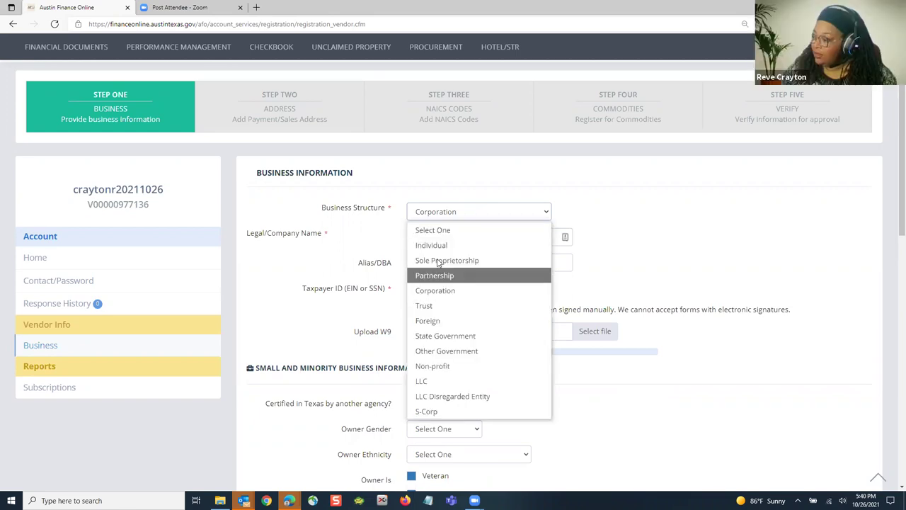
pyautogui.click(438, 263)
# Step: Enter the owner's W9 first and last name and the business Alias/DBA
pyautogui.click(490, 232)
pyautogui.press('Tab')
pyautogui.press('Tab')
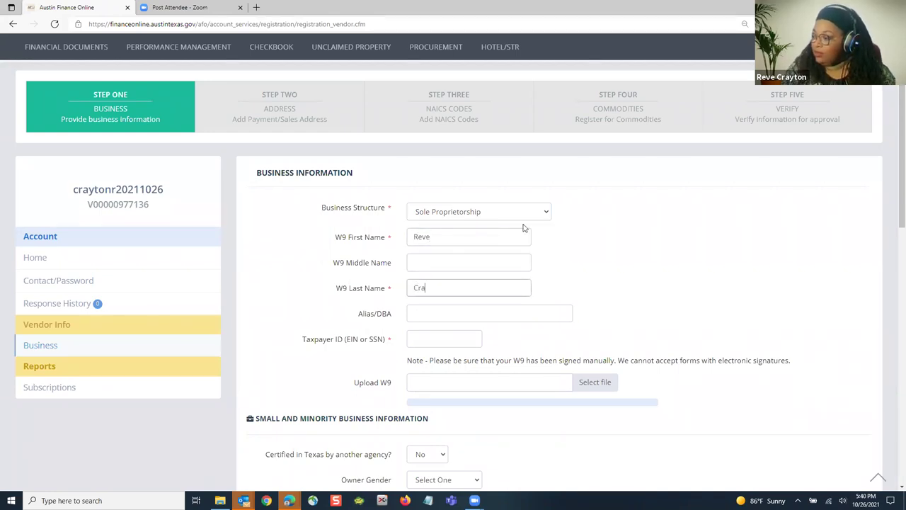
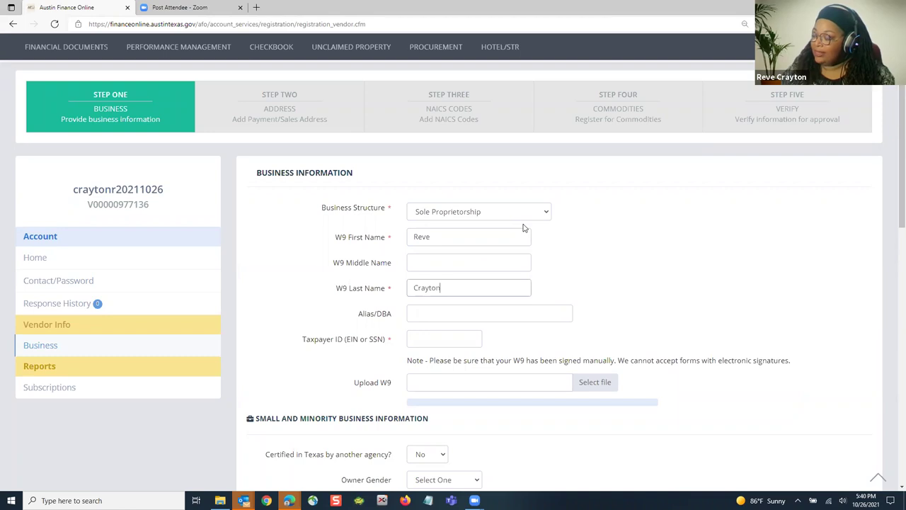
pyautogui.click(491, 311)
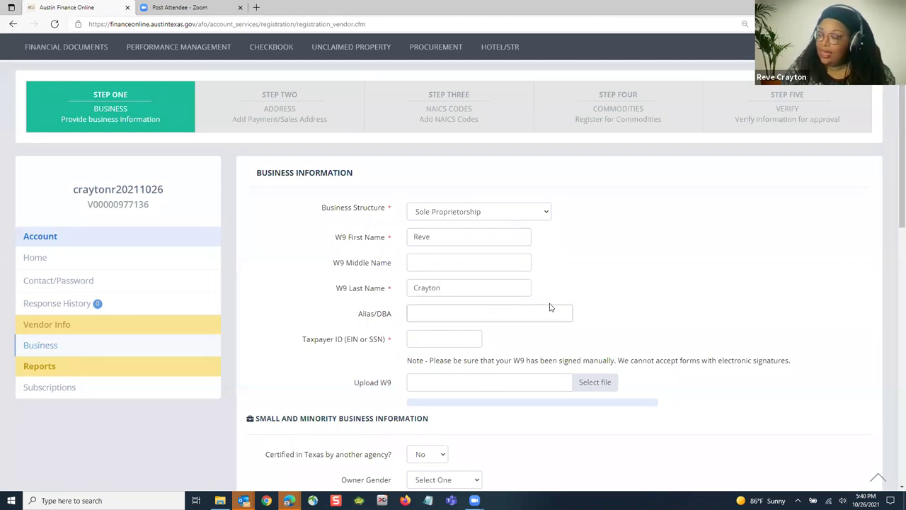
pyautogui.write('Crayton')
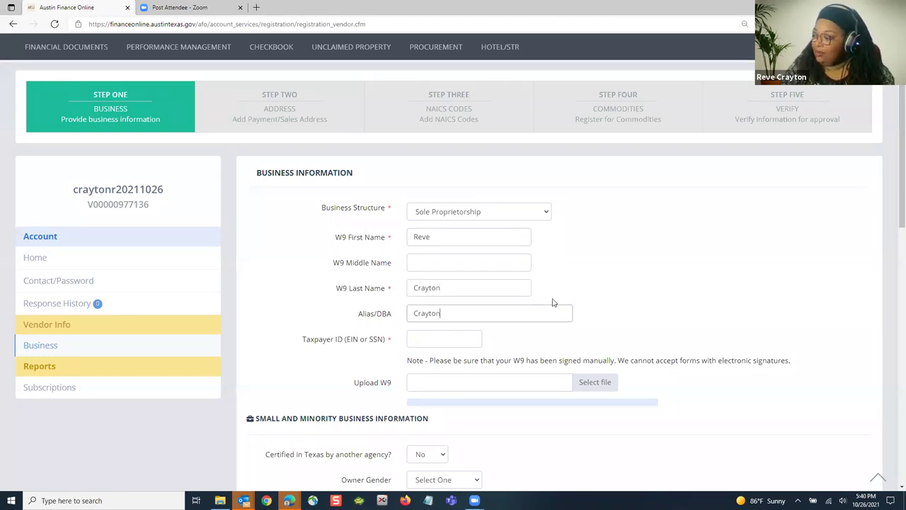
pyautogui.write(' Consulting')
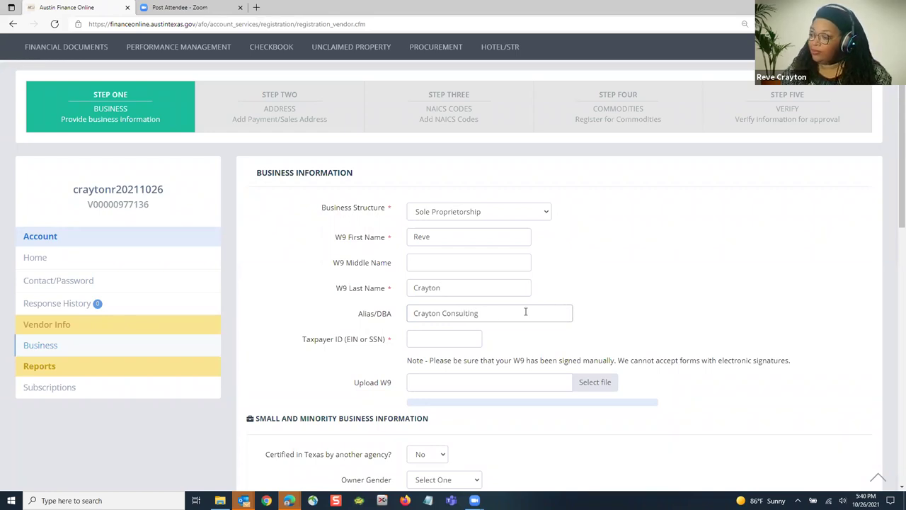
pyautogui.click(614, 276)
# Step: Enter the business's Taxpayer ID (EIN or SSN) number
pyautogui.scroll(-1, 551, 285)
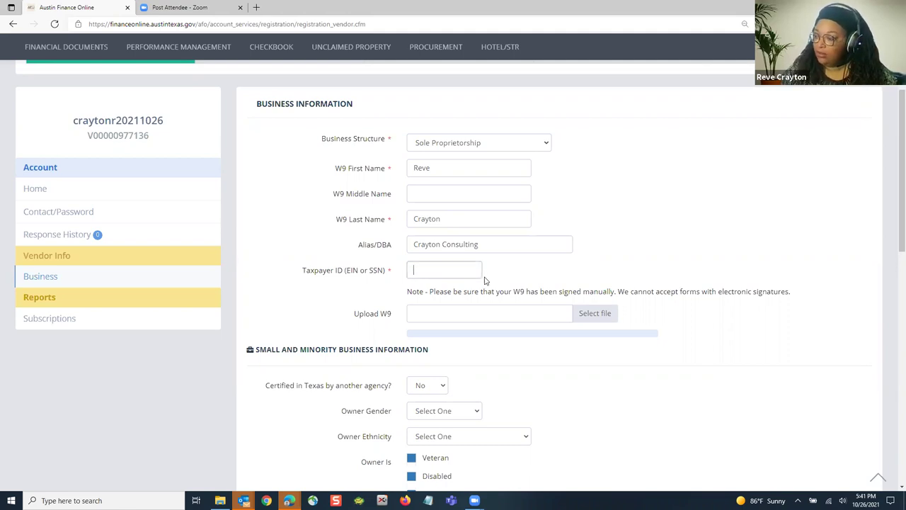
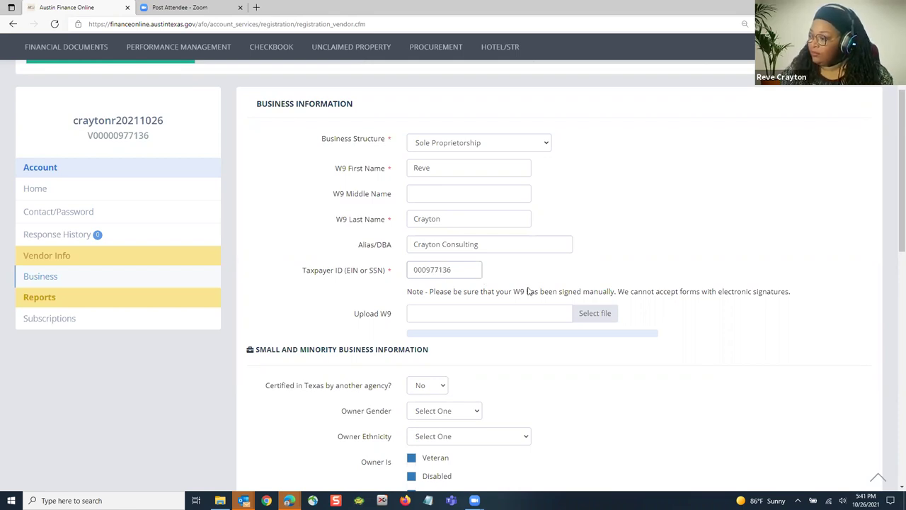
pyautogui.click(690, 253)
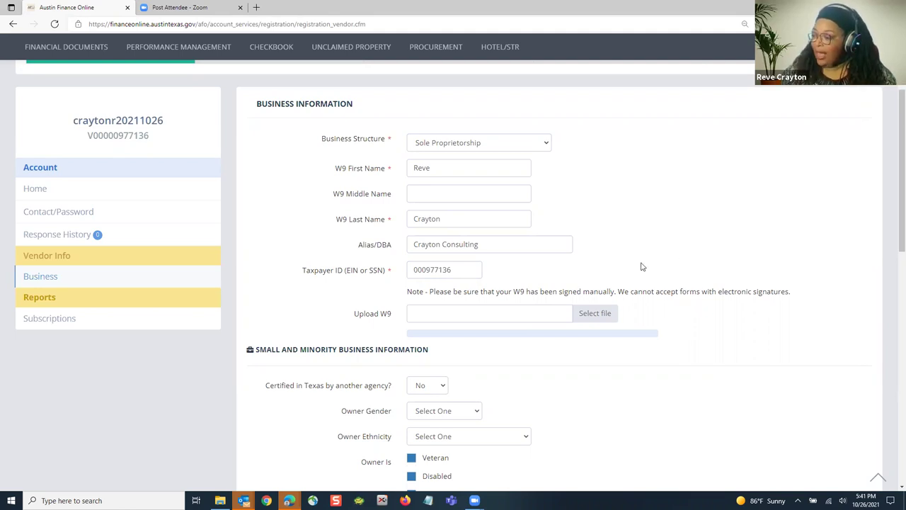
# Step: Set owner gender to Female, ethnicity to African American, and tick City of Austin Employee
pyautogui.scroll(-1, 614, 263)
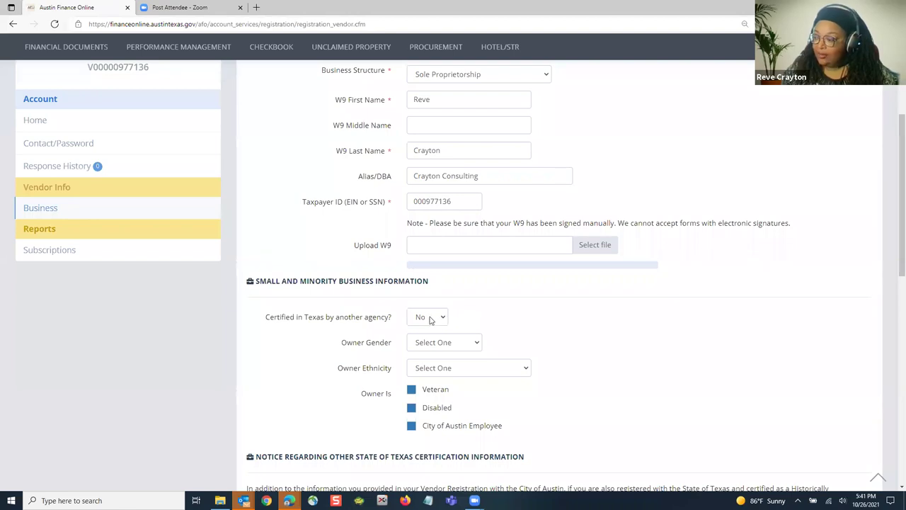
pyautogui.scroll(-1, 520, 311)
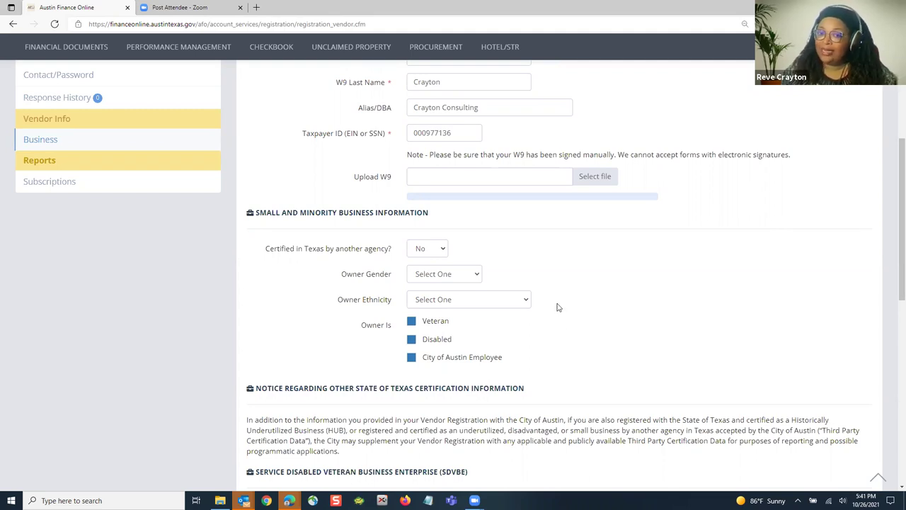
pyautogui.click(430, 276)
pyautogui.click(426, 322)
pyautogui.click(442, 299)
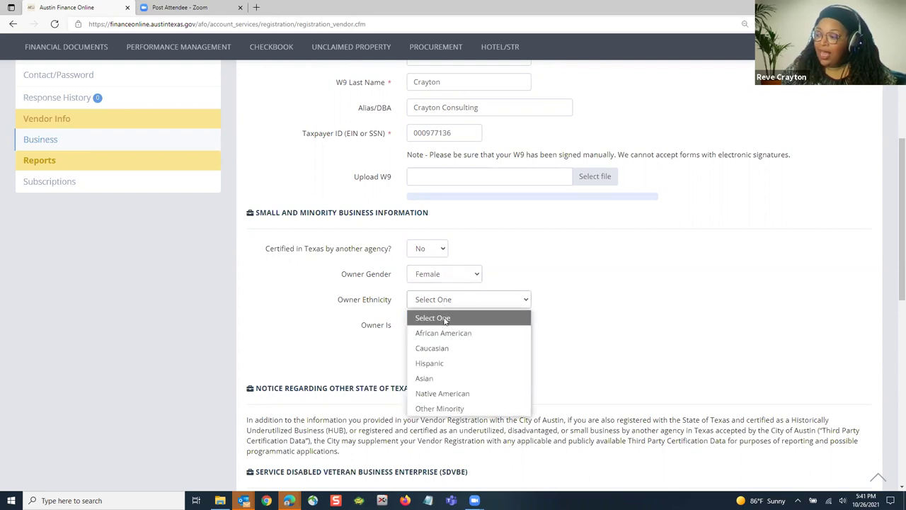
pyautogui.click(451, 334)
pyautogui.scroll(-1, 552, 338)
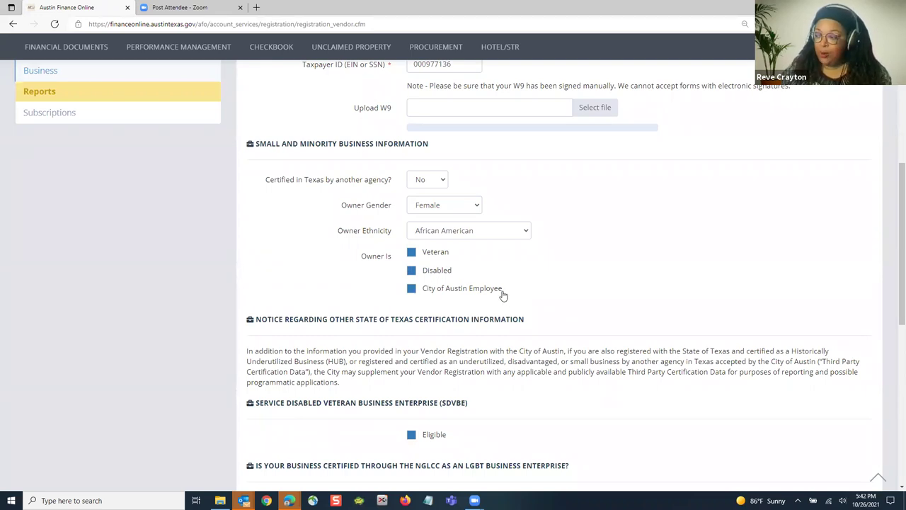
pyautogui.click(411, 289)
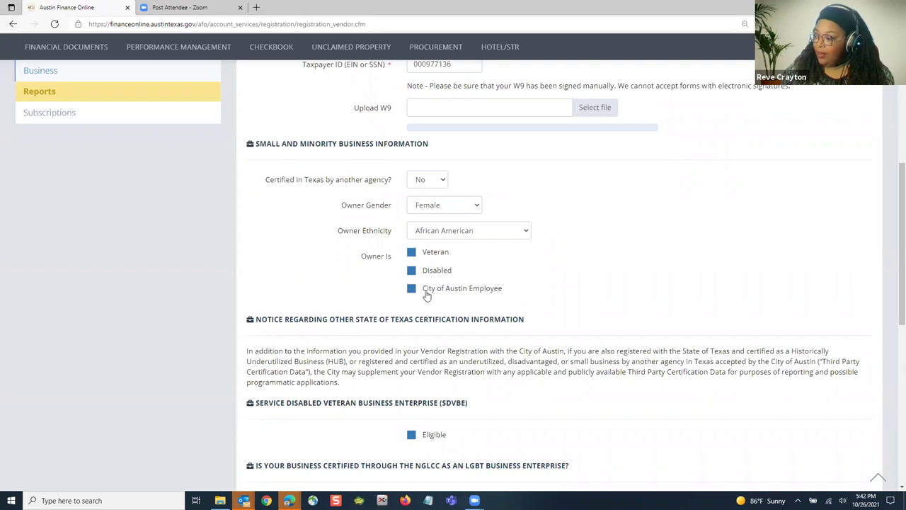
# Step: Save the business information to advance to the Step Two address form
pyautogui.scroll(-1, 557, 283)
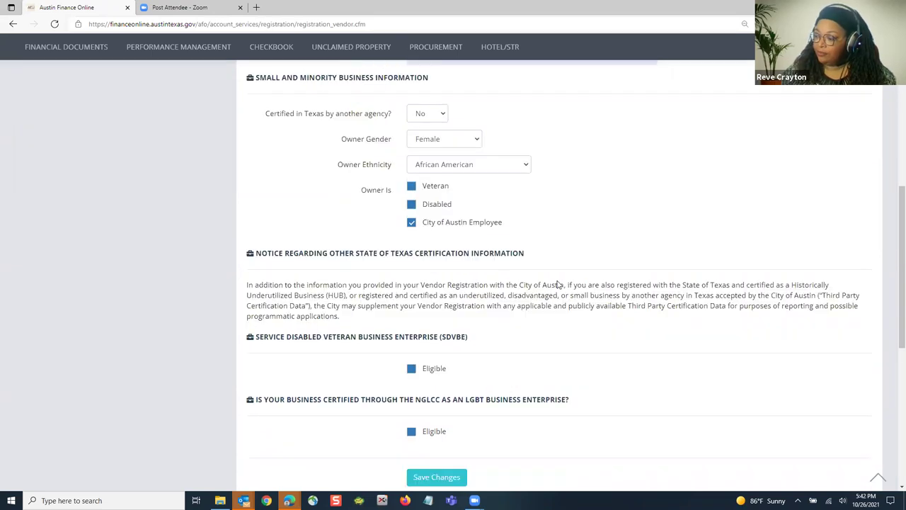
pyautogui.scroll(-1, 599, 281)
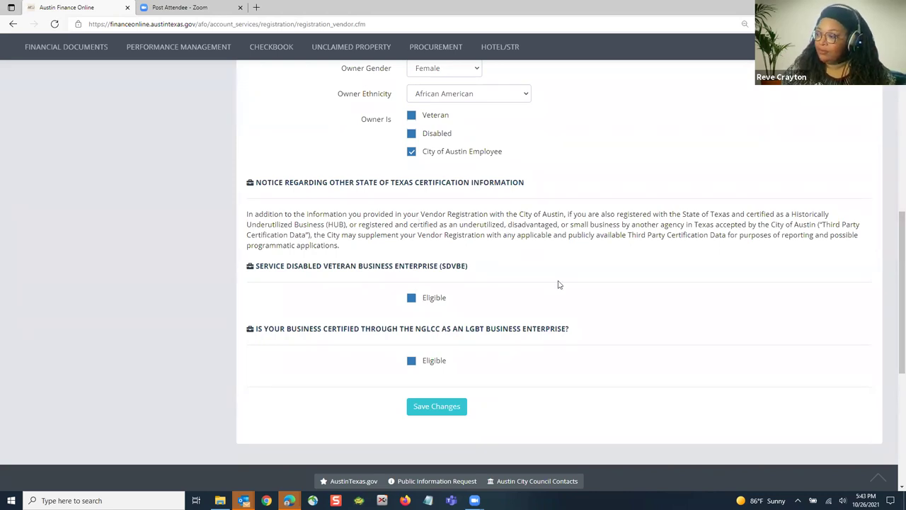
pyautogui.scroll(-1, 465, 259)
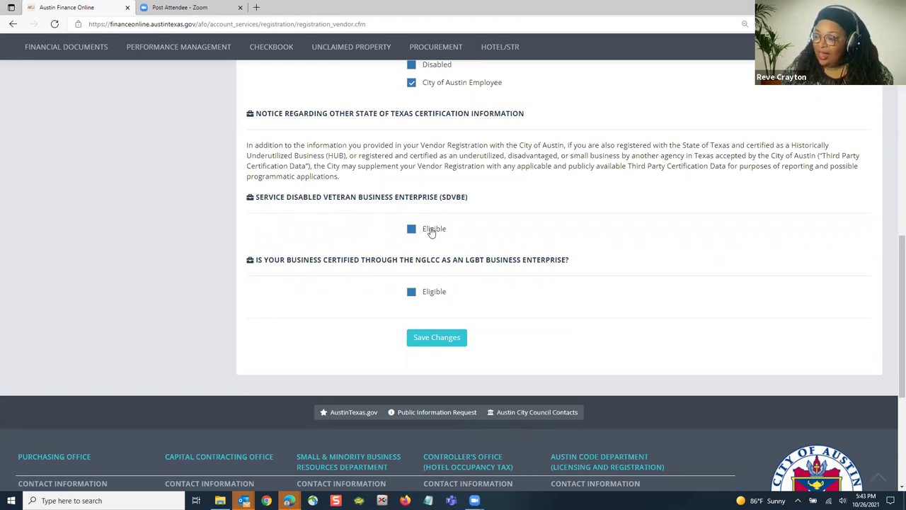
pyautogui.scroll(-1, 580, 253)
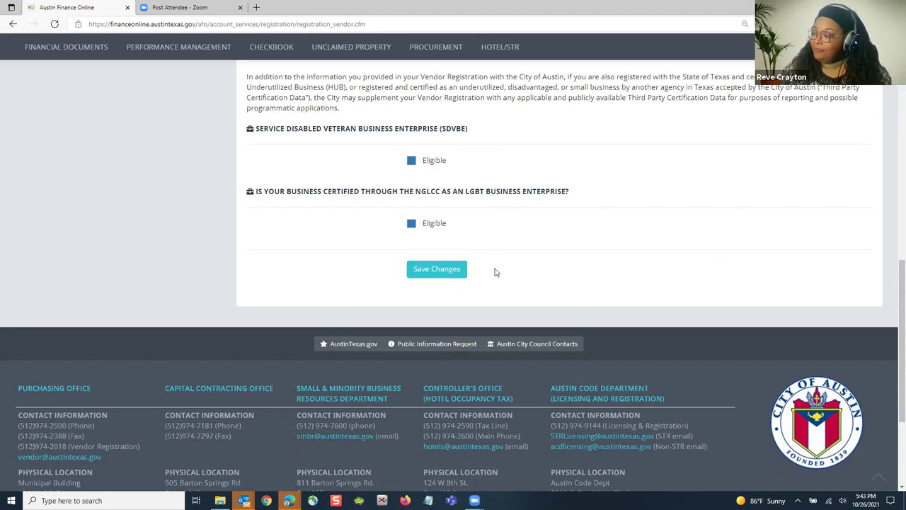
pyautogui.click(433, 270)
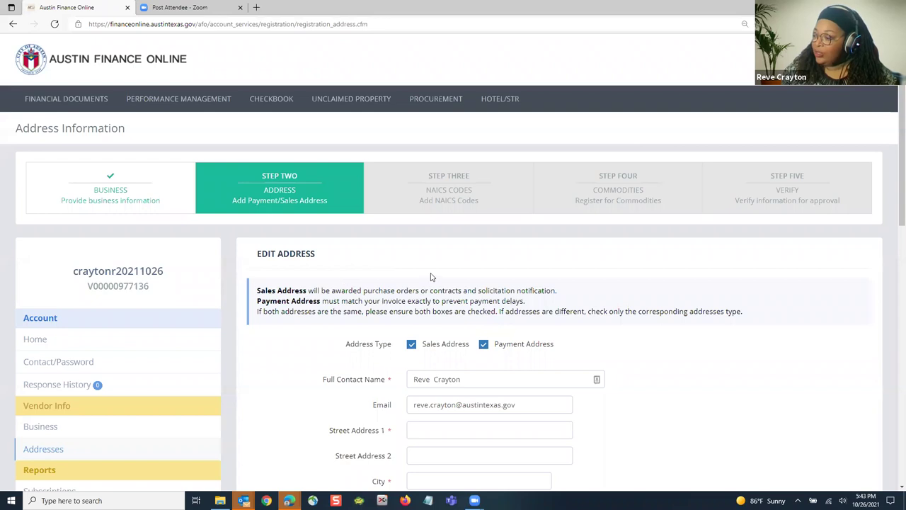
# Step: Enter the first street address line and Austin as the city
pyautogui.scroll(-2, 431, 276)
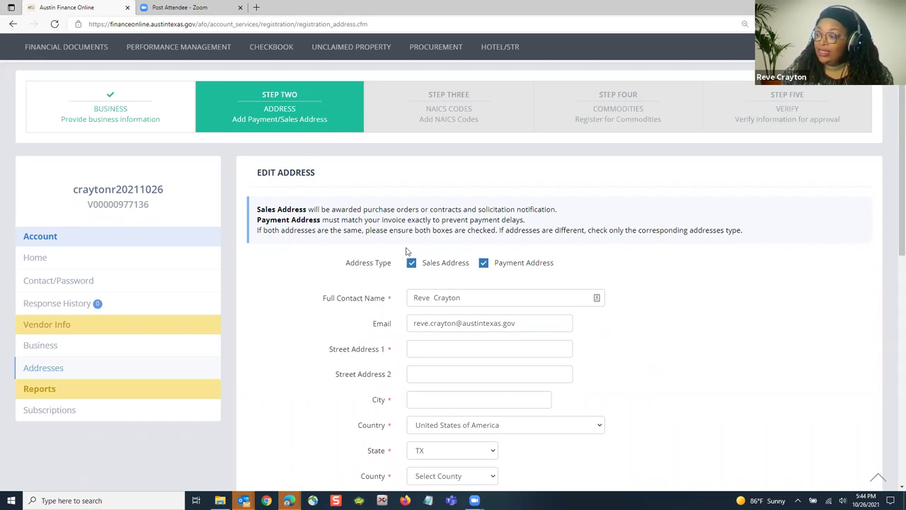
pyautogui.scroll(-1, 460, 273)
pyautogui.click(427, 281)
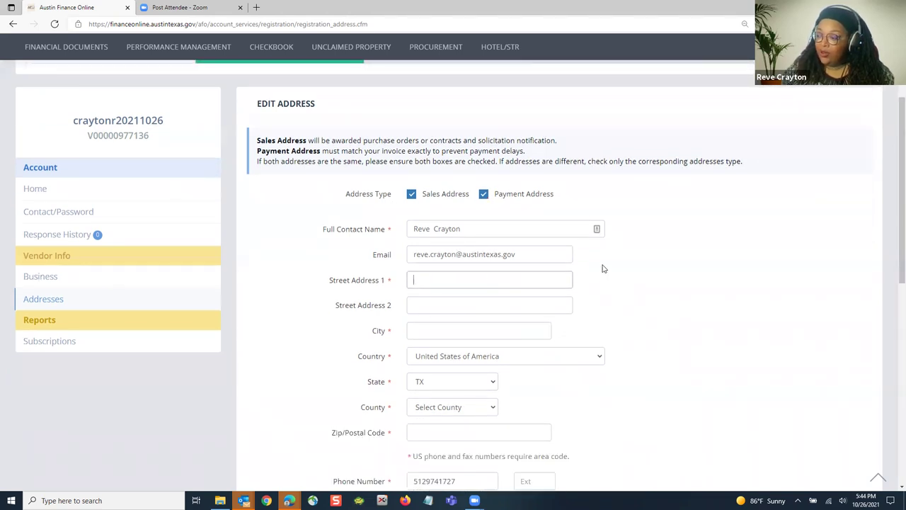
pyautogui.write('1234 ')
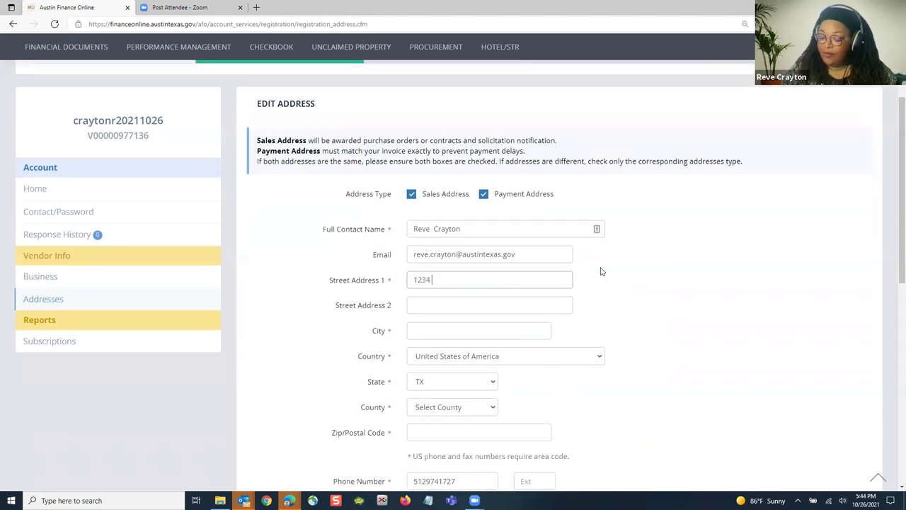
pyautogui.write('Test Ave')
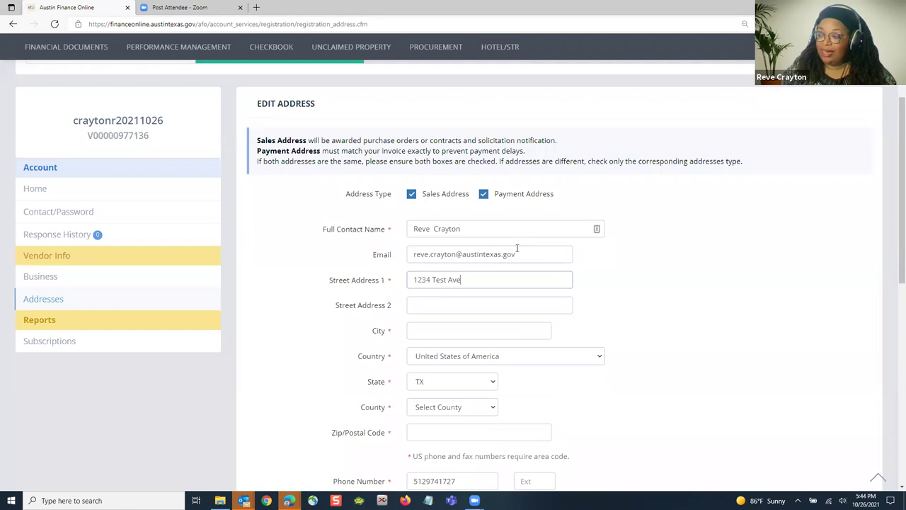
pyautogui.press('Tab')
pyautogui.press('Tab')
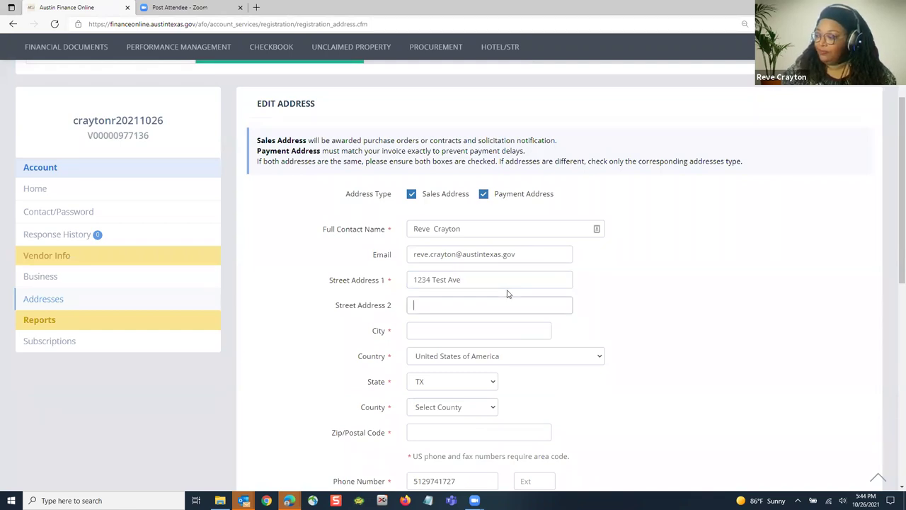
pyautogui.write('Austin')
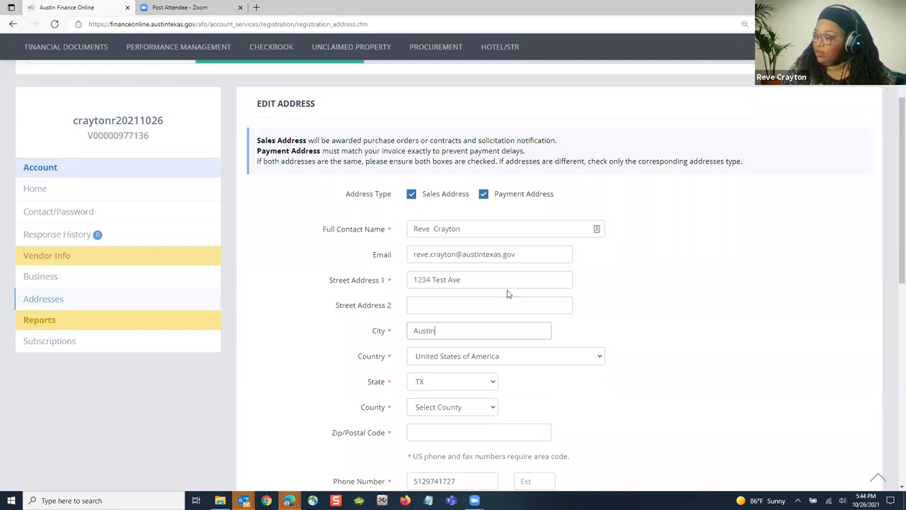
pyautogui.press('Tab')
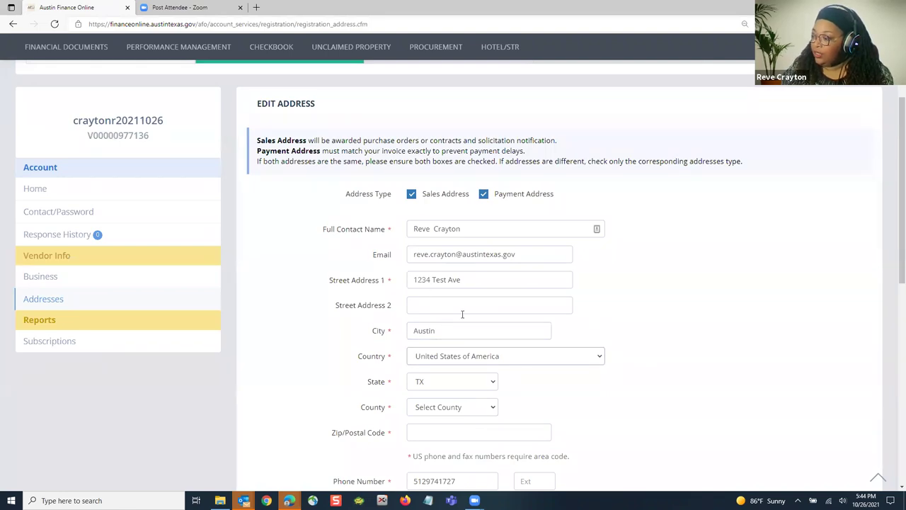
# Step: Fill in the state as Texas and choose Travis as the county
pyautogui.scroll(-1, 460, 312)
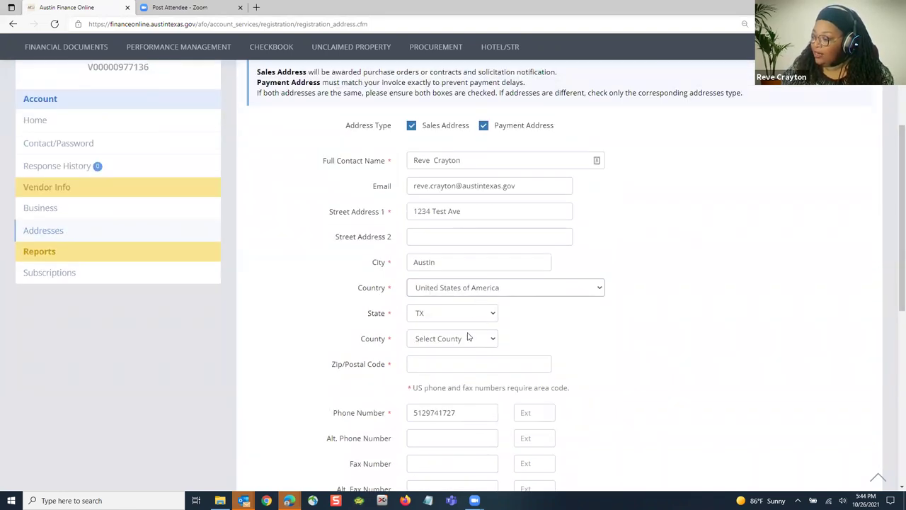
pyautogui.hotkey('shift', 'Tab')
pyautogui.press('Tab')
pyautogui.press('Tab')
pyautogui.press('Tab')
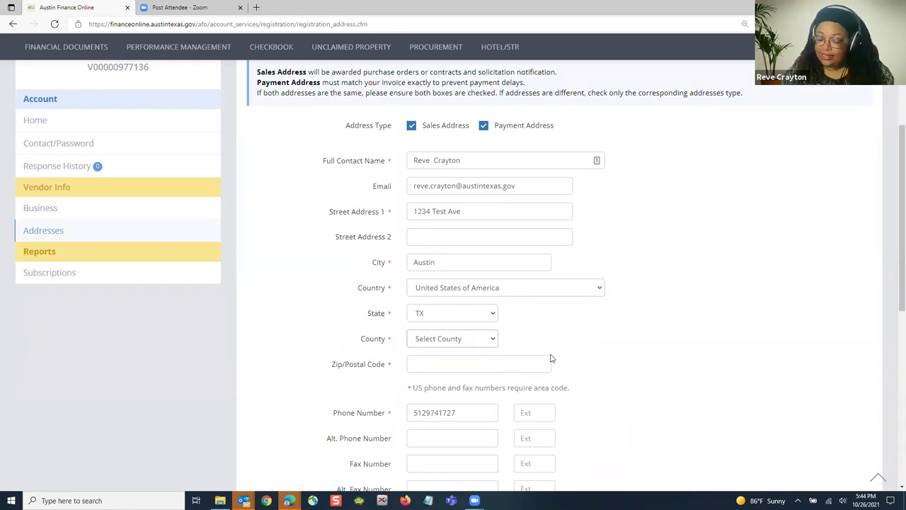
pyautogui.write('tr')
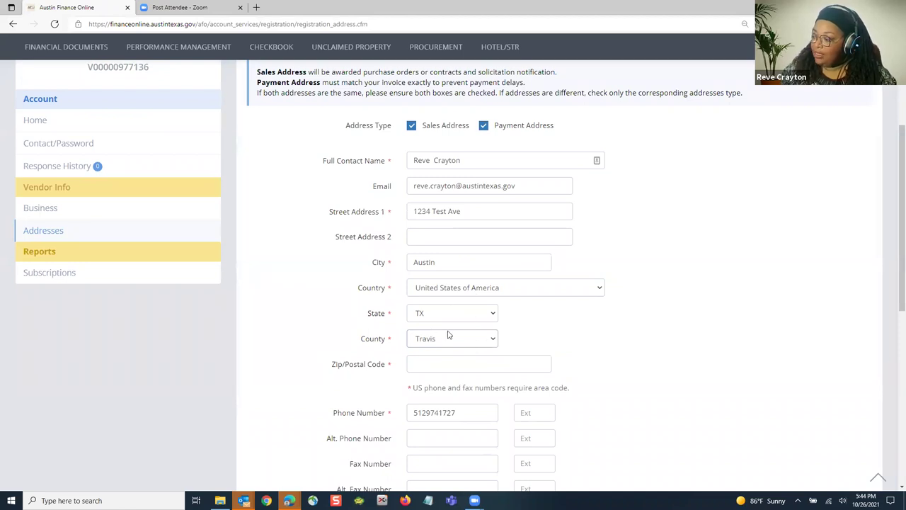
pyautogui.click(494, 339)
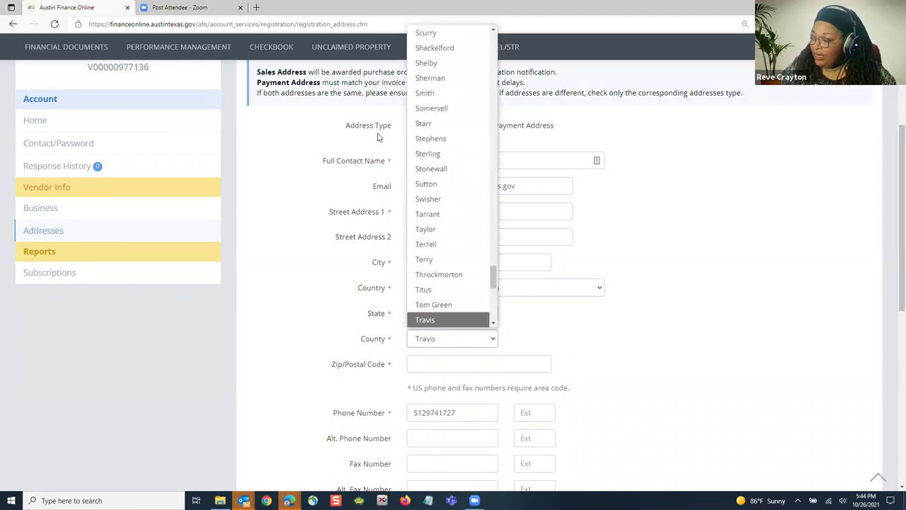
pyautogui.click(454, 320)
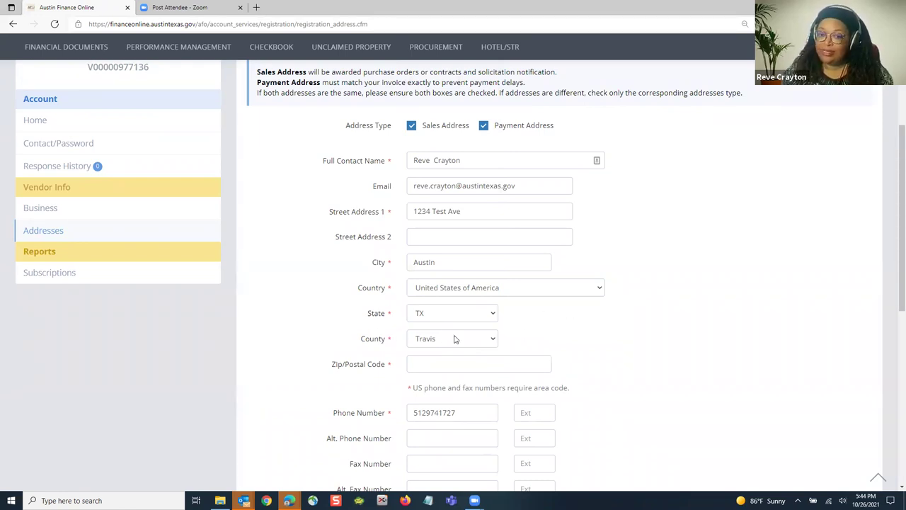
# Step: Enter 78701 as the zip code
pyautogui.scroll(-1, 534, 330)
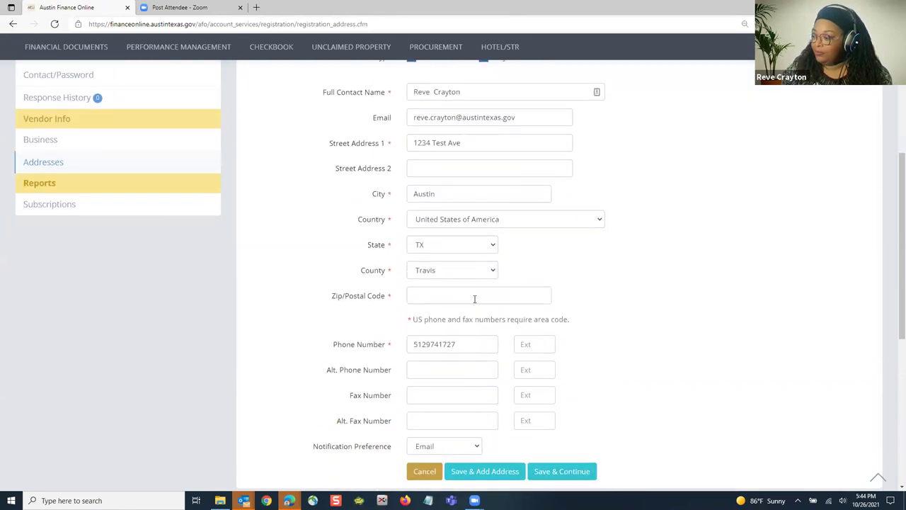
pyautogui.click(473, 295)
pyautogui.write('78701')
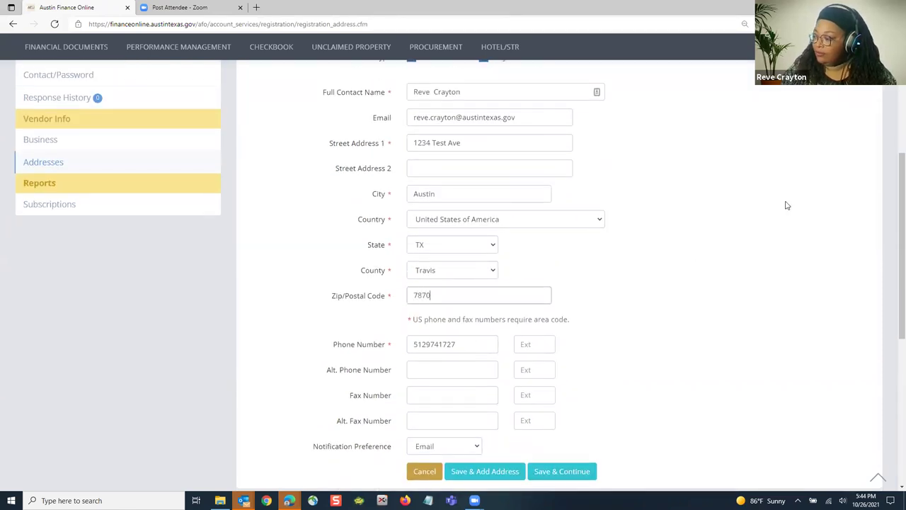
pyautogui.click(579, 192)
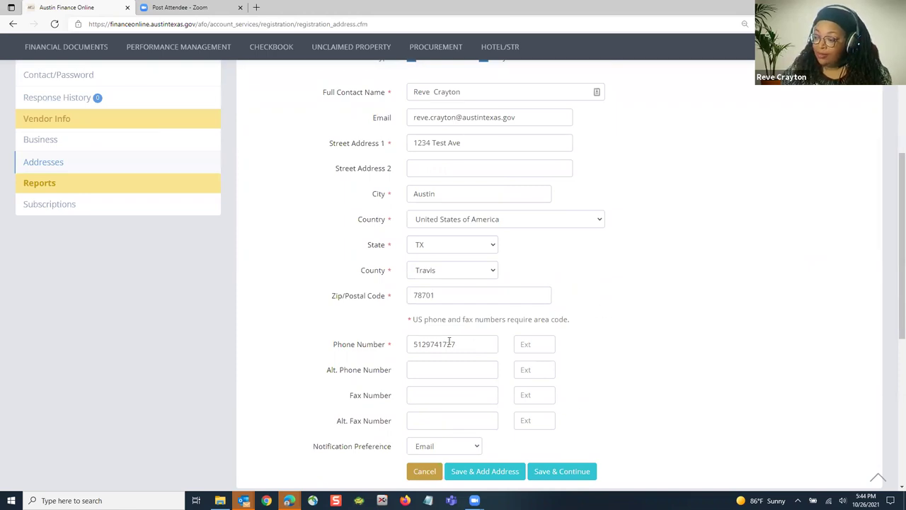
# Step: Keep Email as the notification preference and save the address to continue
pyautogui.scroll(-2, 450, 342)
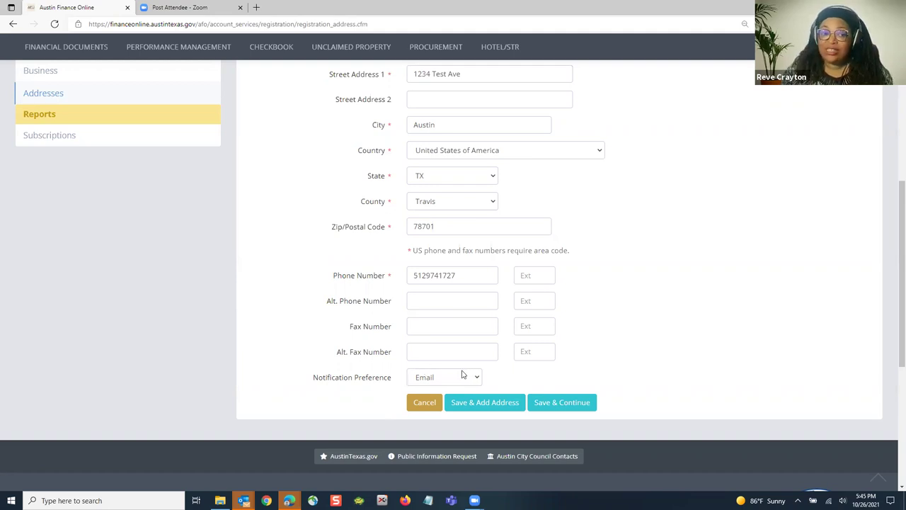
pyautogui.click(461, 377)
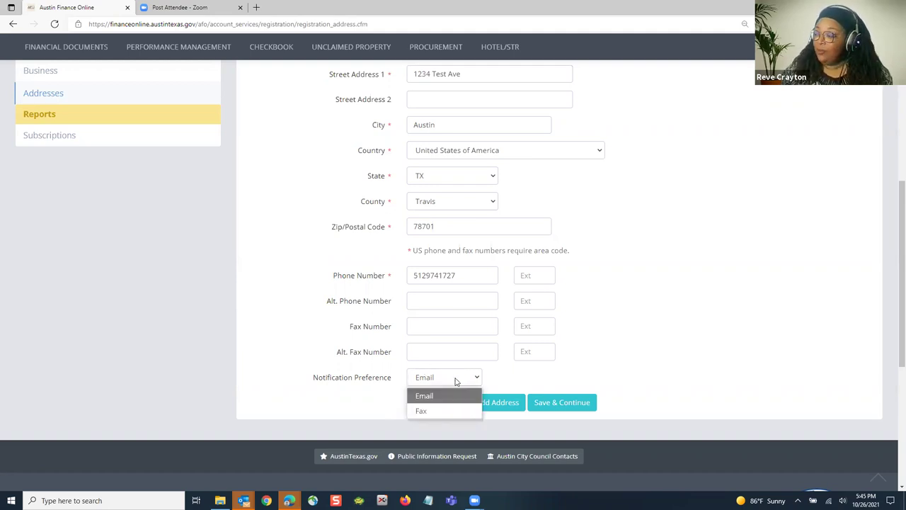
pyautogui.click(437, 411)
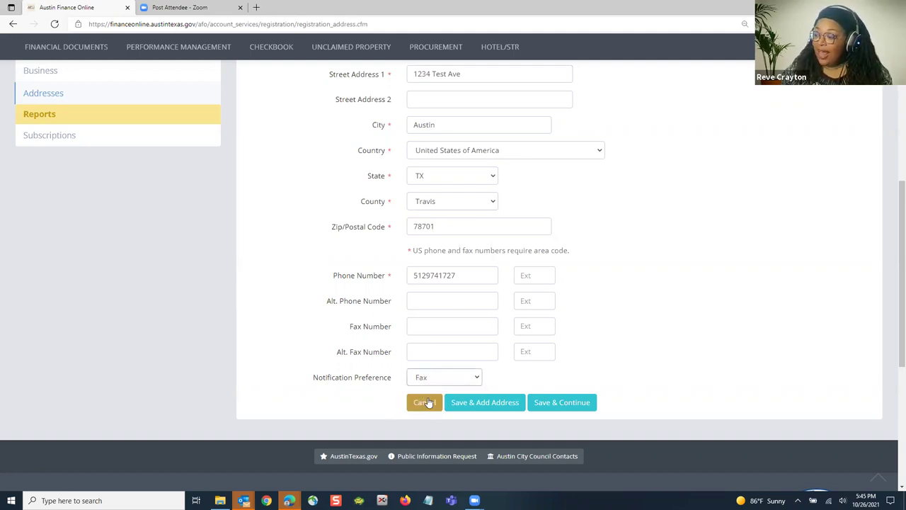
pyautogui.click(470, 378)
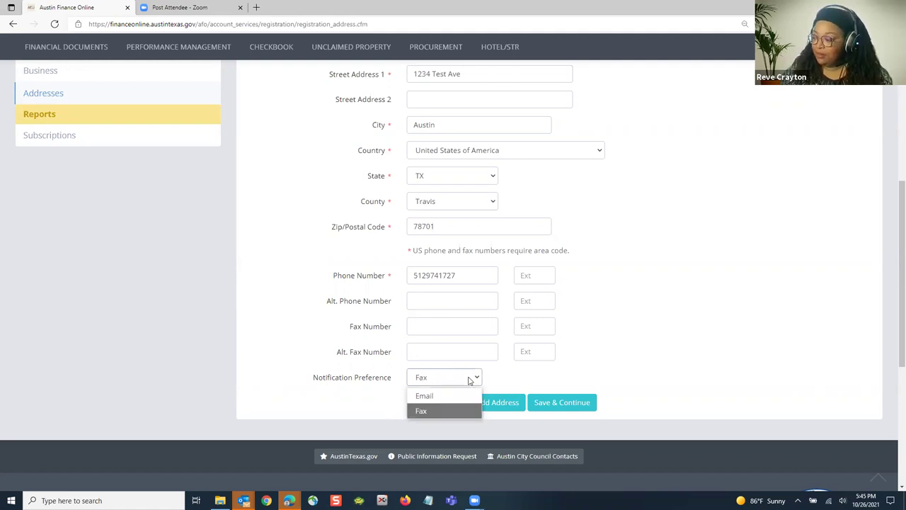
pyautogui.click(431, 398)
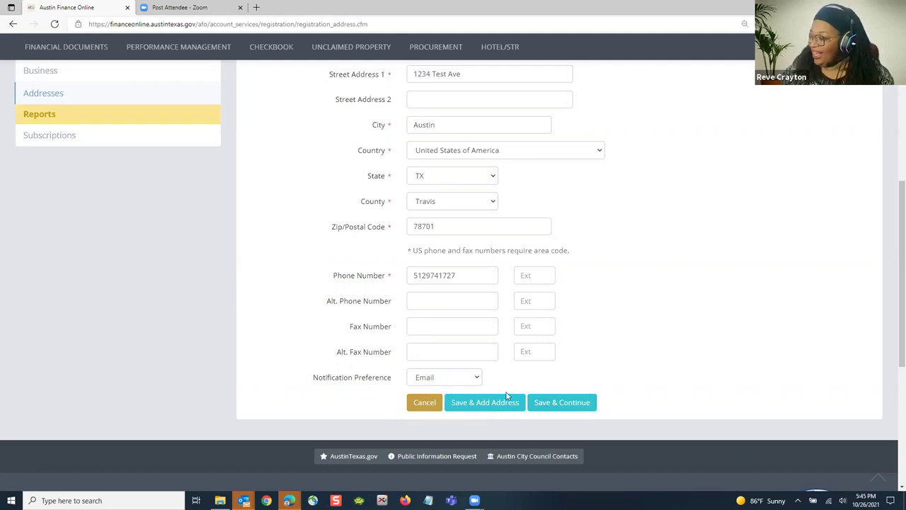
pyautogui.scroll(1, 413, 273)
pyautogui.scroll(3, 413, 274)
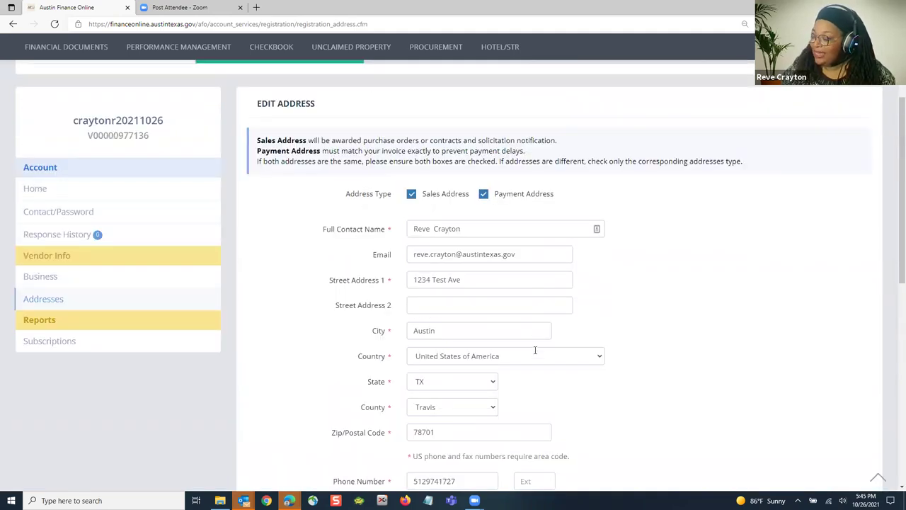
pyautogui.scroll(-4, 535, 350)
pyautogui.click(557, 402)
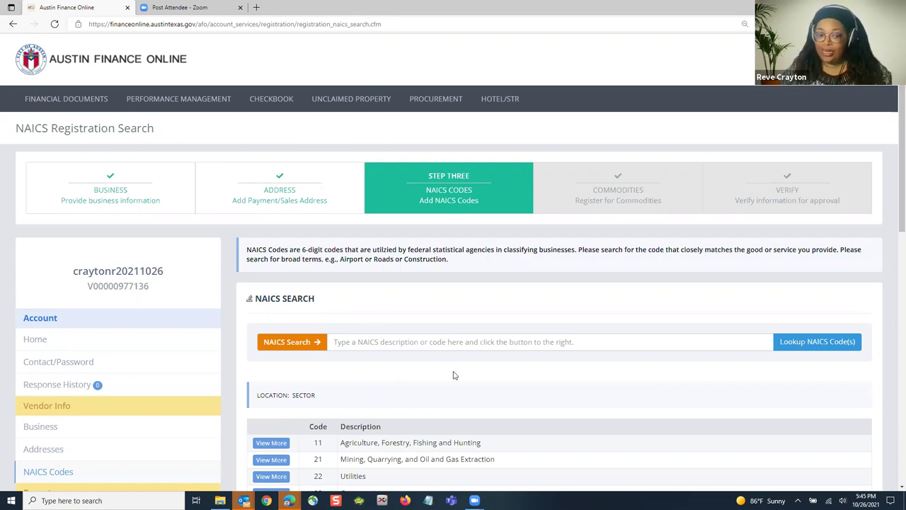
# Step: Search NAICS codes for 'cate' to list Caterers 722320
pyautogui.scroll(-3, 457, 376)
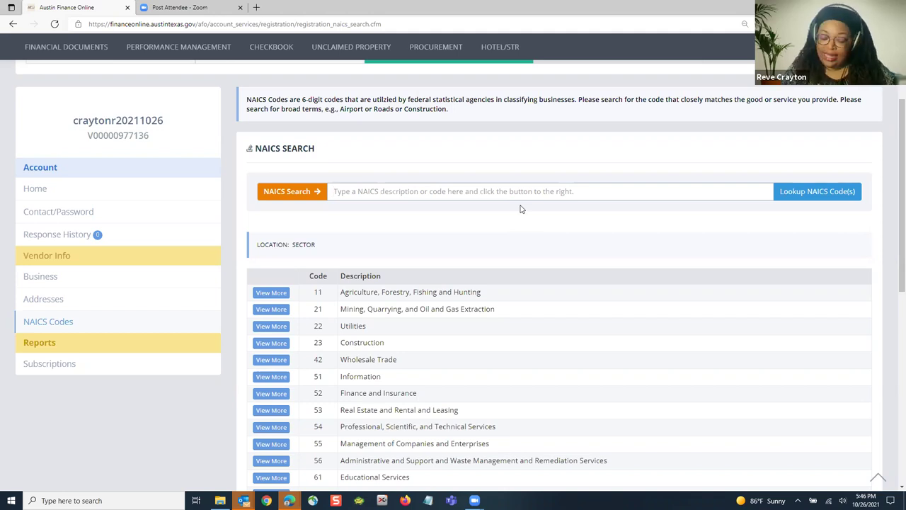
pyautogui.write('cater')
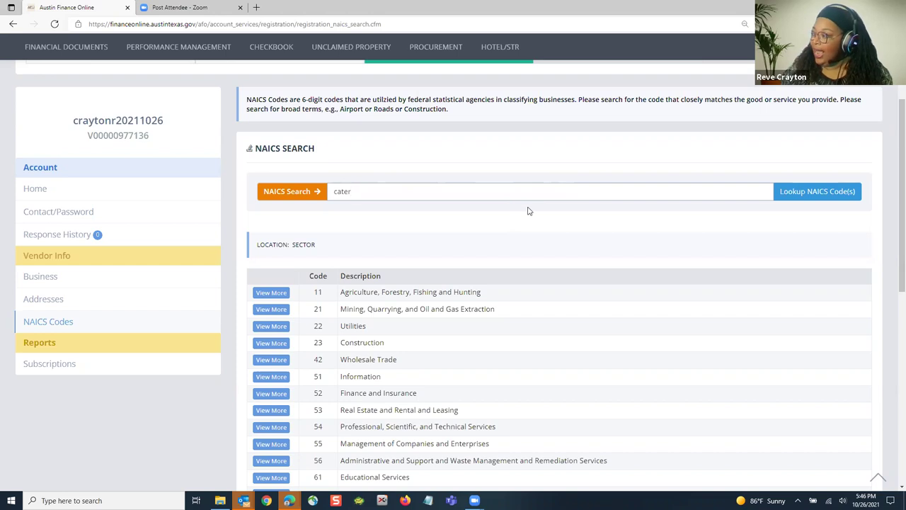
pyautogui.click(789, 192)
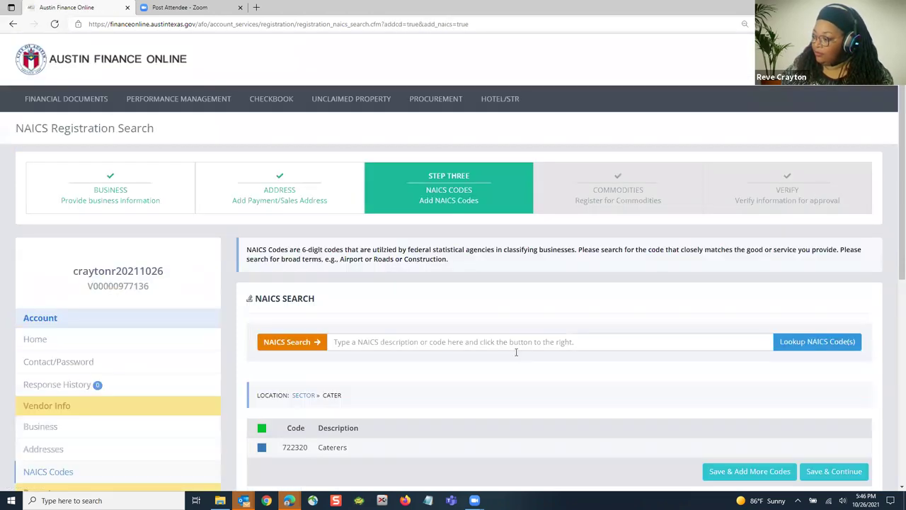
pyautogui.scroll(-1, 517, 355)
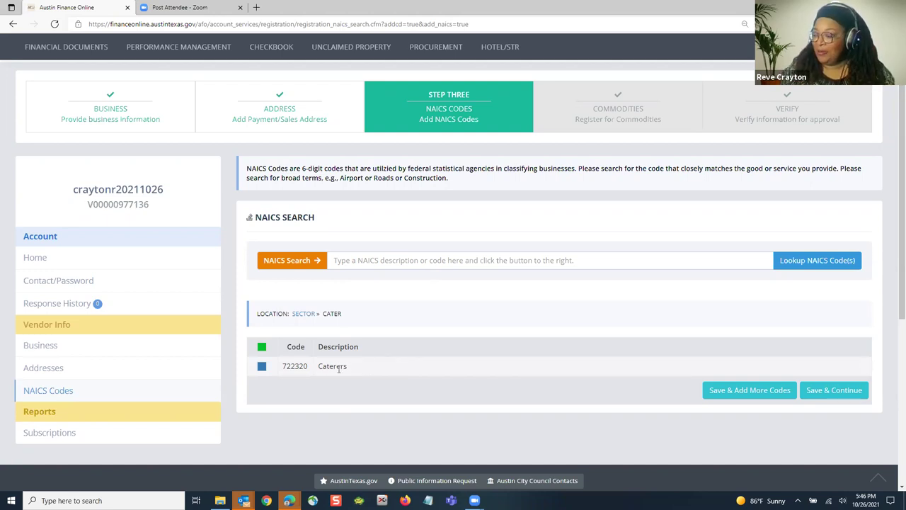
# Step: Select Caterers 722320 and save to continue to the commodity step
pyautogui.click(261, 367)
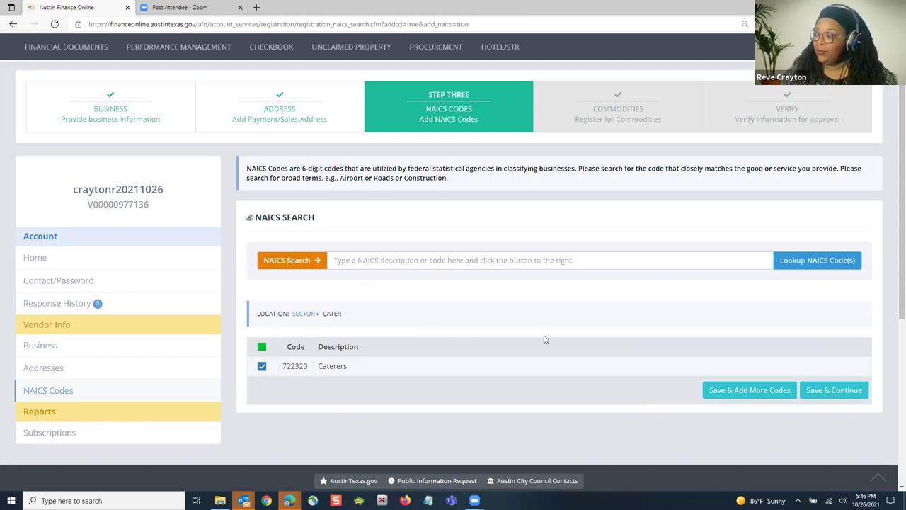
pyautogui.click(834, 394)
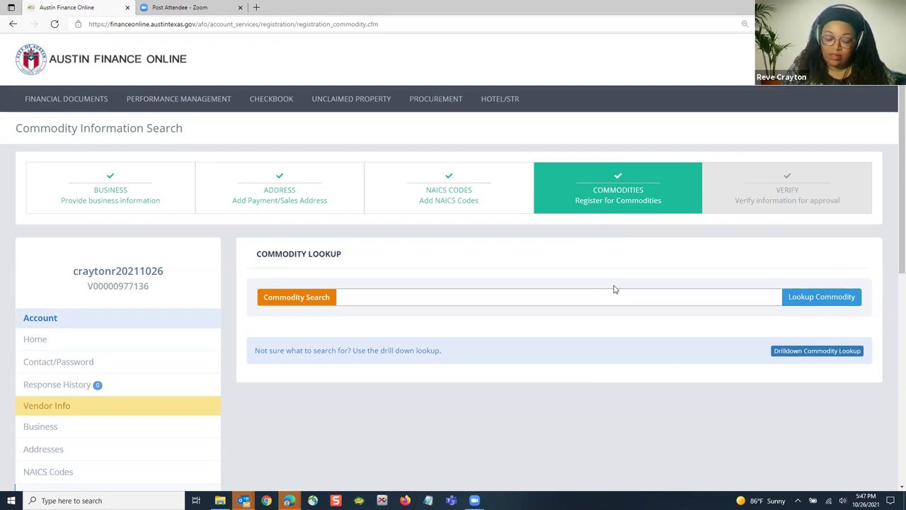
# Step: Look up commodities matching 'cater' and scroll through the results
pyautogui.write('cater')
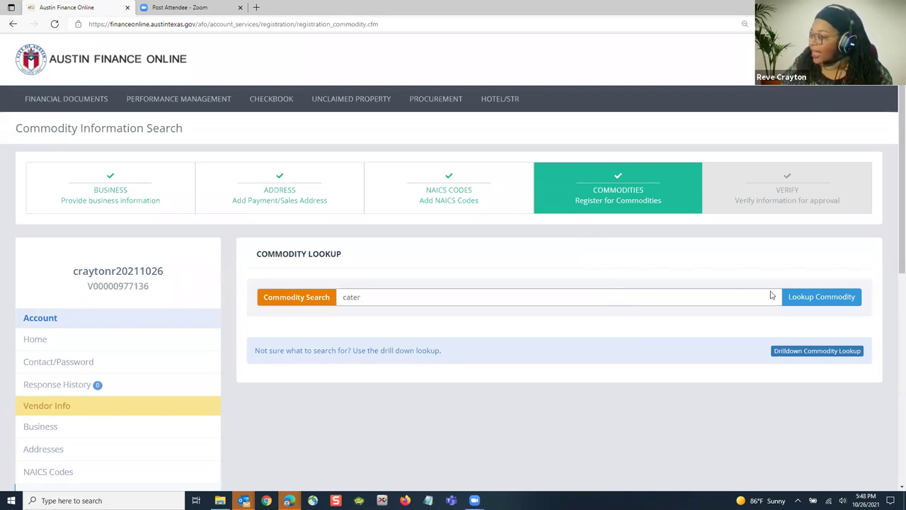
pyautogui.click(807, 299)
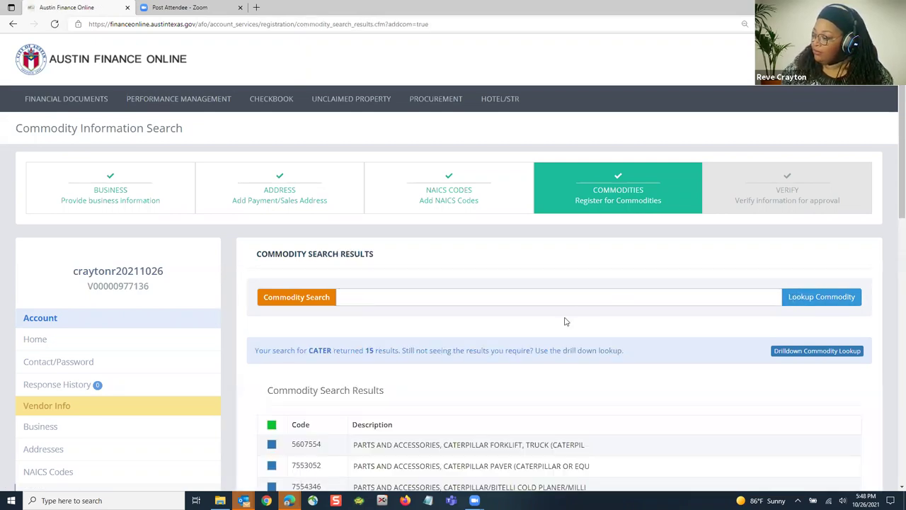
pyautogui.scroll(-1, 566, 319)
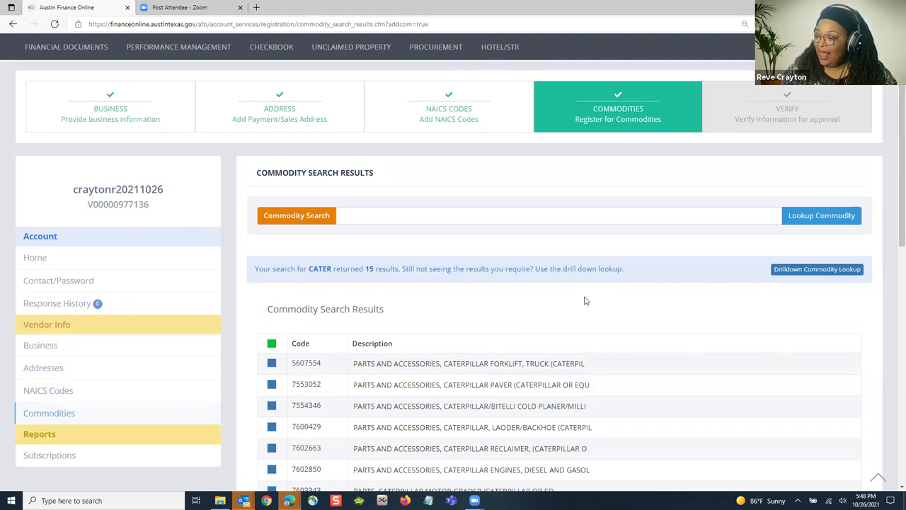
pyautogui.scroll(-1, 460, 329)
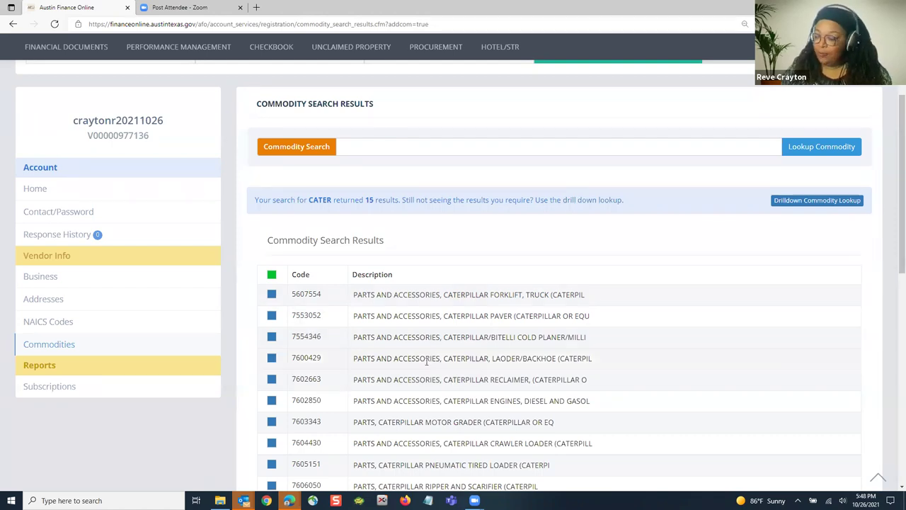
pyautogui.scroll(-3, 427, 361)
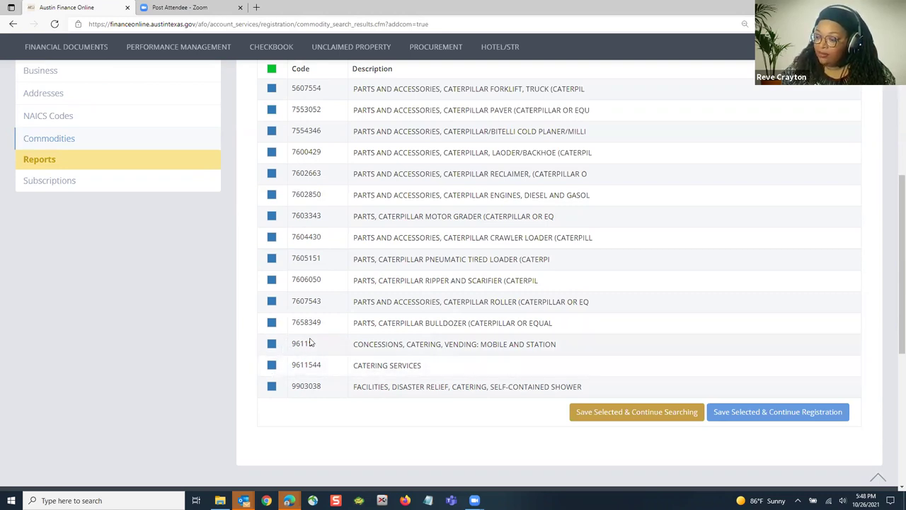
# Step: Leave only 9611544 Catering Services checked, unchecking 96115
pyautogui.click(272, 344)
pyautogui.click(271, 364)
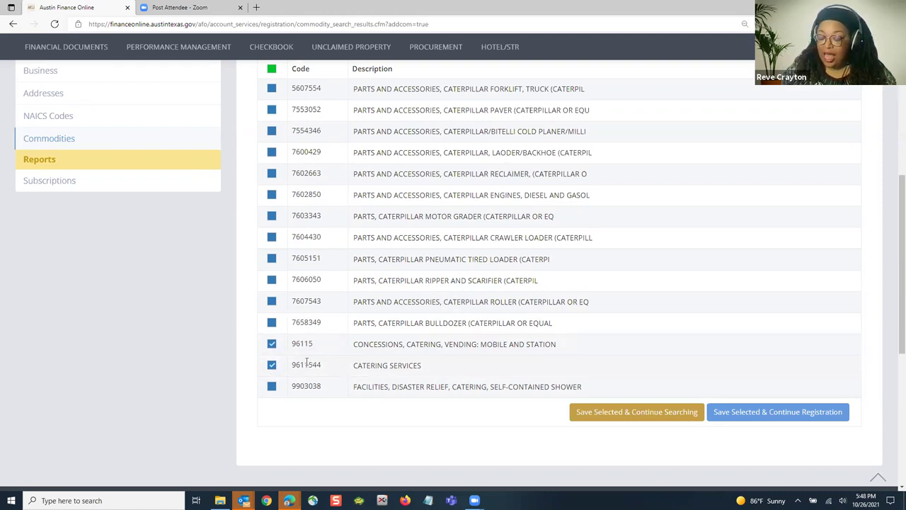
pyautogui.click(271, 345)
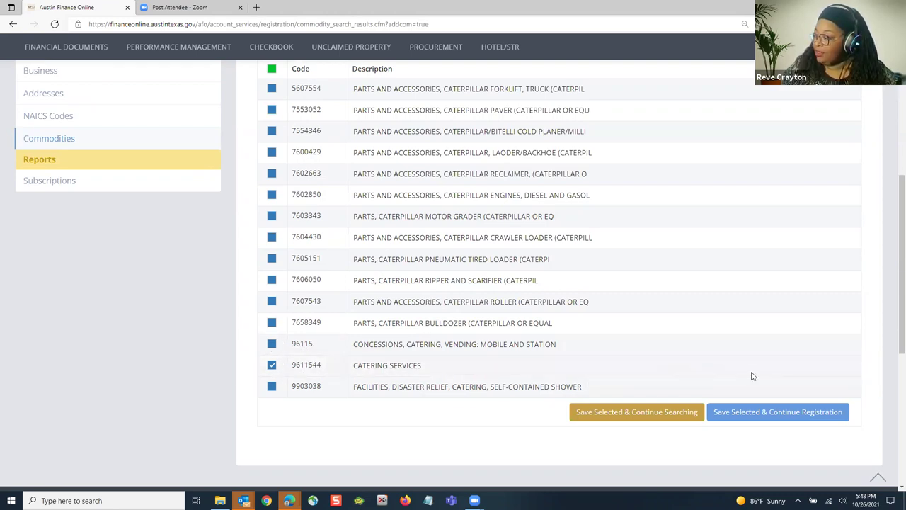
# Step: Save Catering Services 9611544 as a registered commodity and reopen an empty Commodity Lookup
pyautogui.click(613, 415)
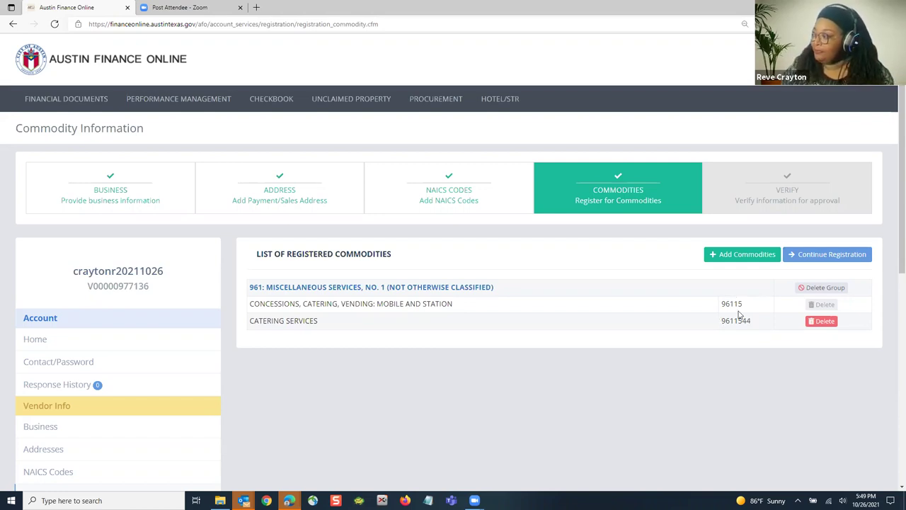
pyautogui.click(740, 257)
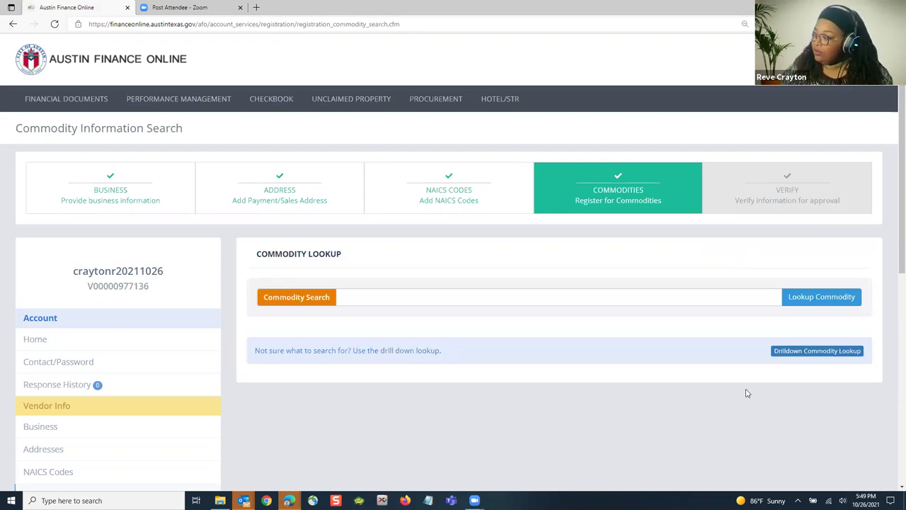
pyautogui.scroll(-2, 732, 361)
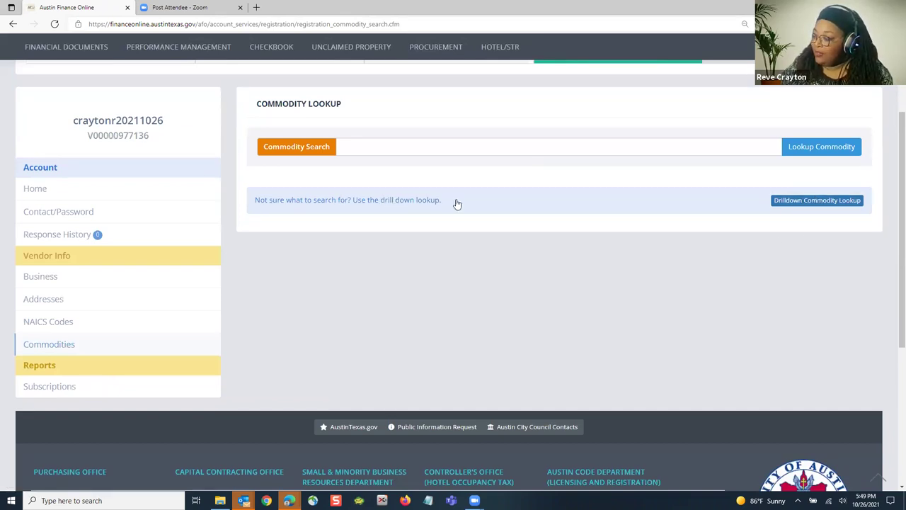
# Step: Drill down from Services to Construction to class 912 Construction Services, General
pyautogui.click(802, 203)
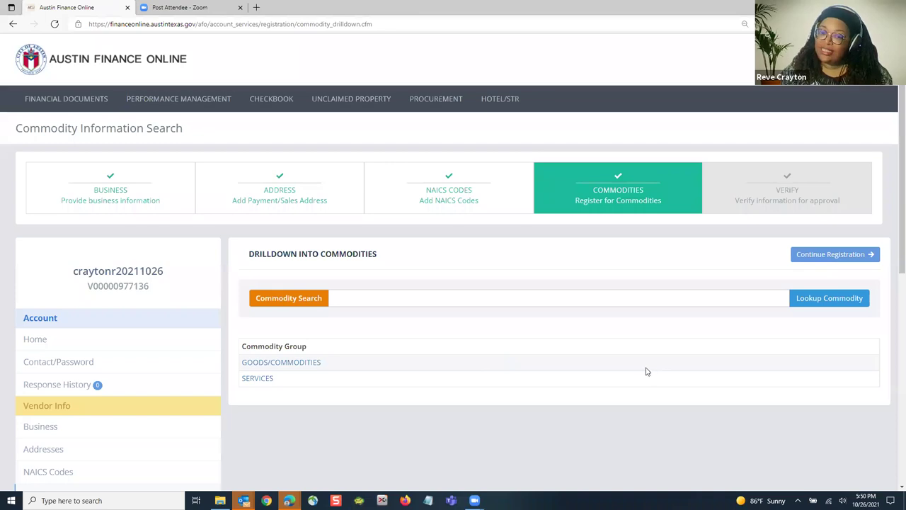
pyautogui.scroll(-1, 645, 370)
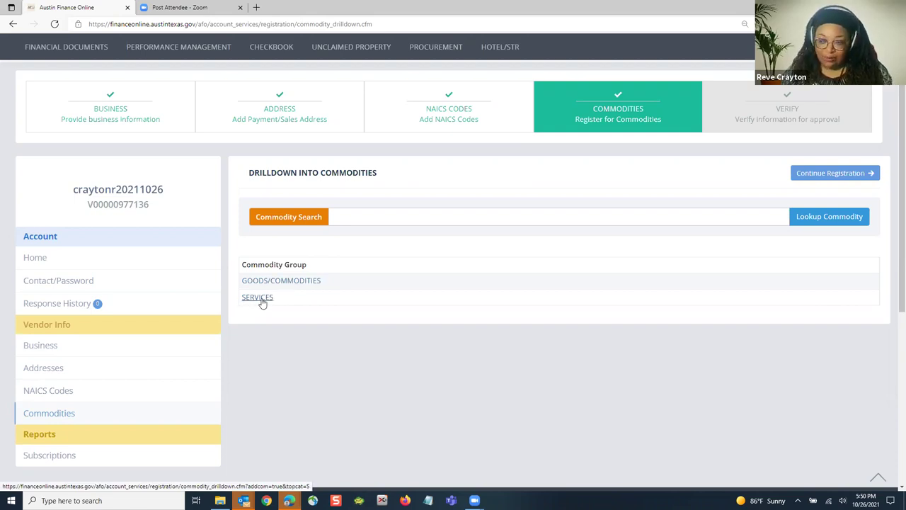
pyautogui.click(260, 299)
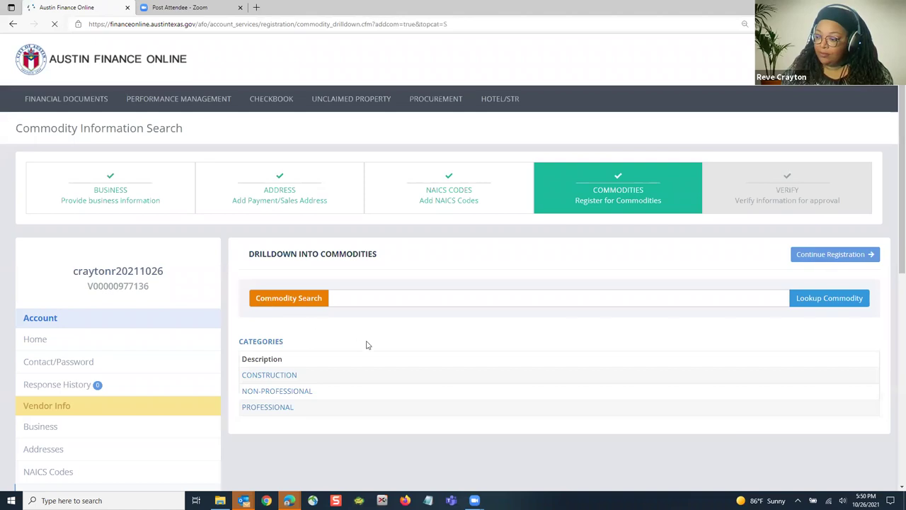
pyautogui.scroll(-1, 390, 336)
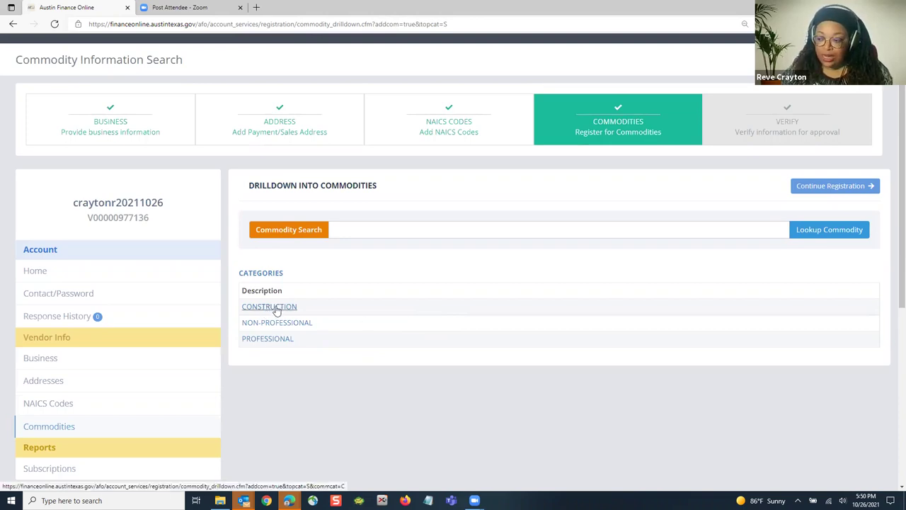
pyautogui.click(276, 310)
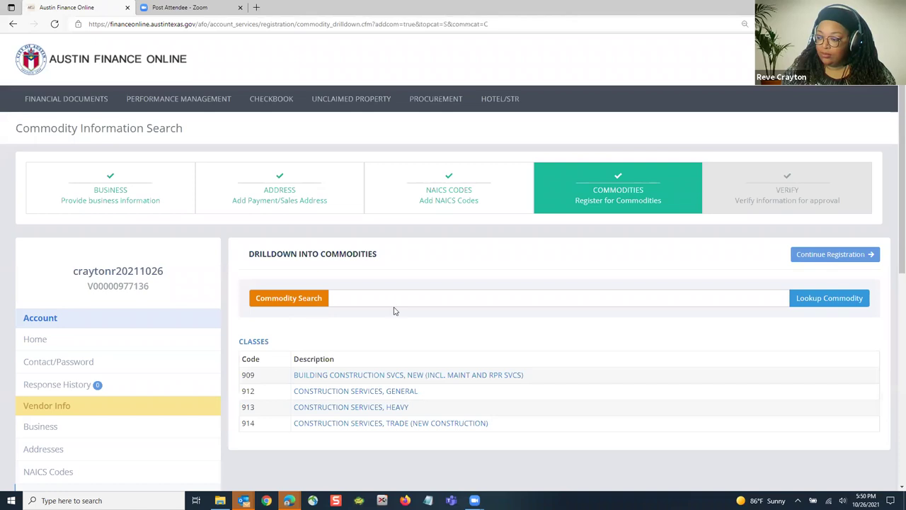
pyautogui.scroll(-1, 395, 311)
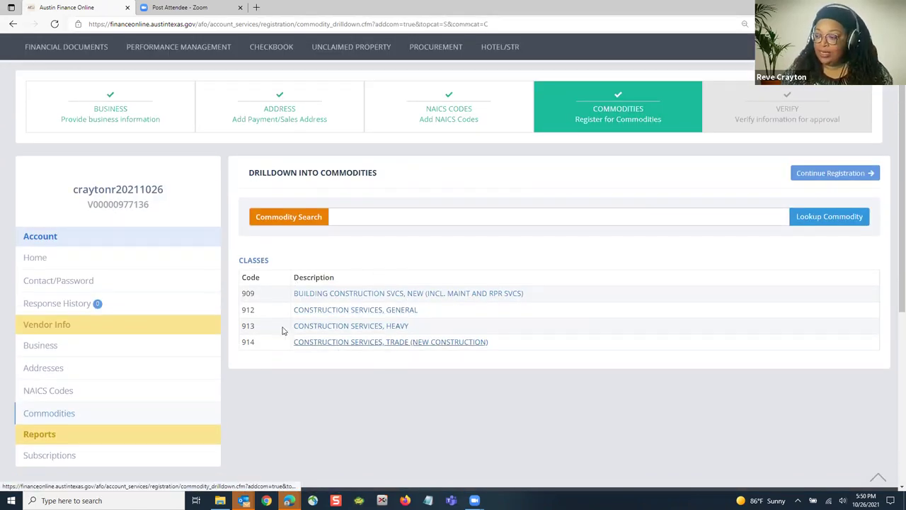
pyautogui.click(333, 313)
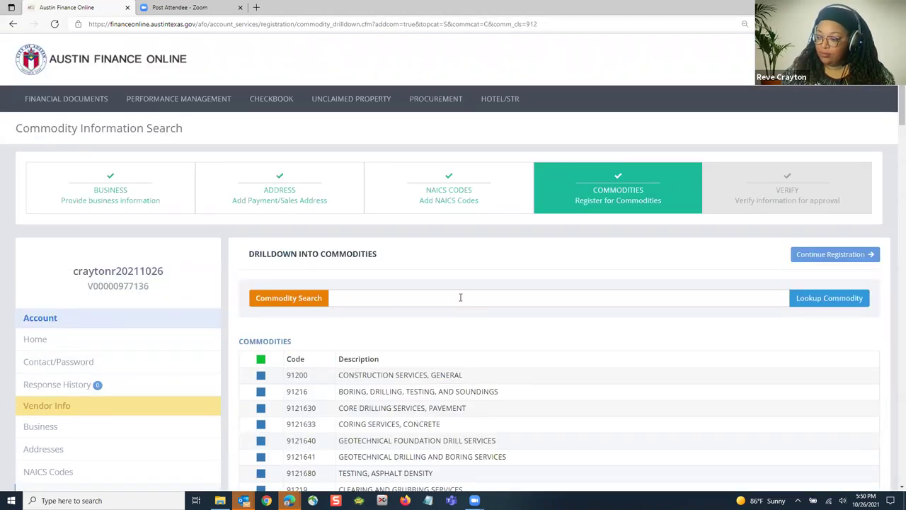
# Step: In class 912, tick Clearing and Grubbing Services 91219 and Pile Driving Services 9122350
pyautogui.scroll(-1, 510, 297)
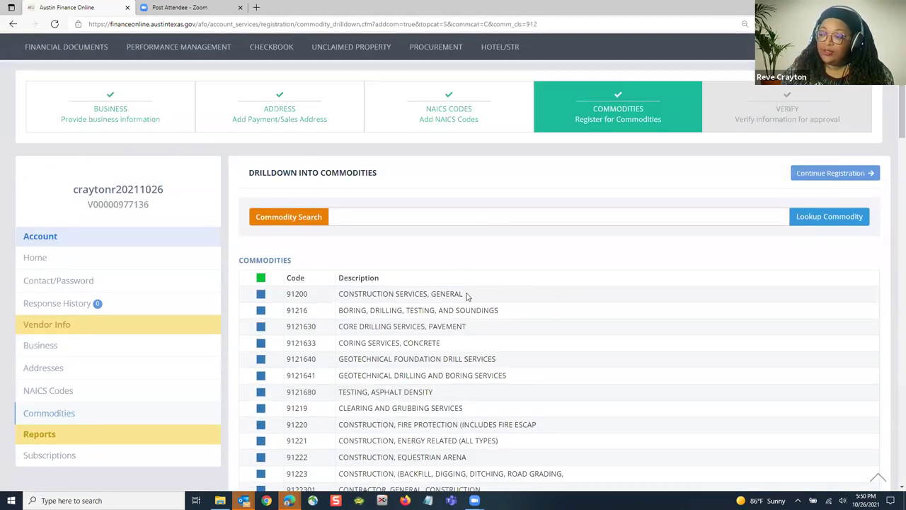
pyautogui.scroll(-2, 488, 298)
pyautogui.scroll(-1, 493, 299)
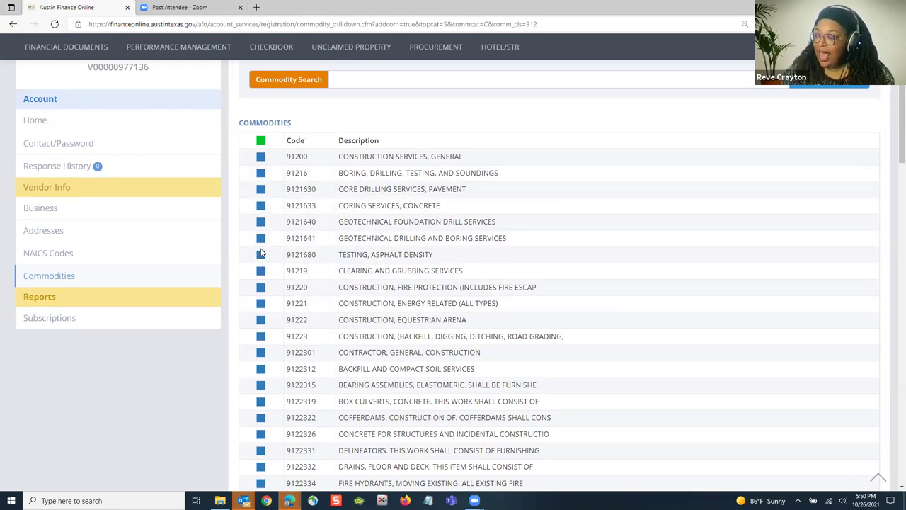
pyautogui.scroll(-1, 261, 252)
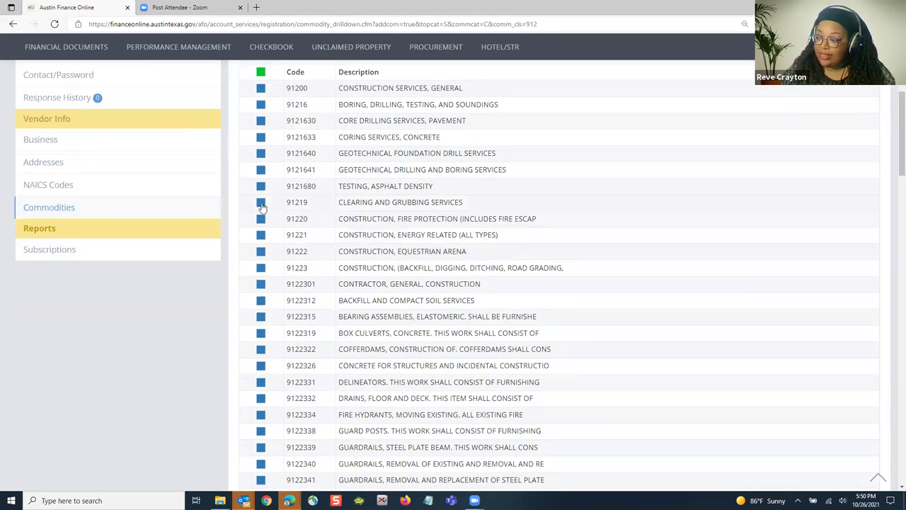
pyautogui.click(261, 205)
pyautogui.scroll(-1, 261, 213)
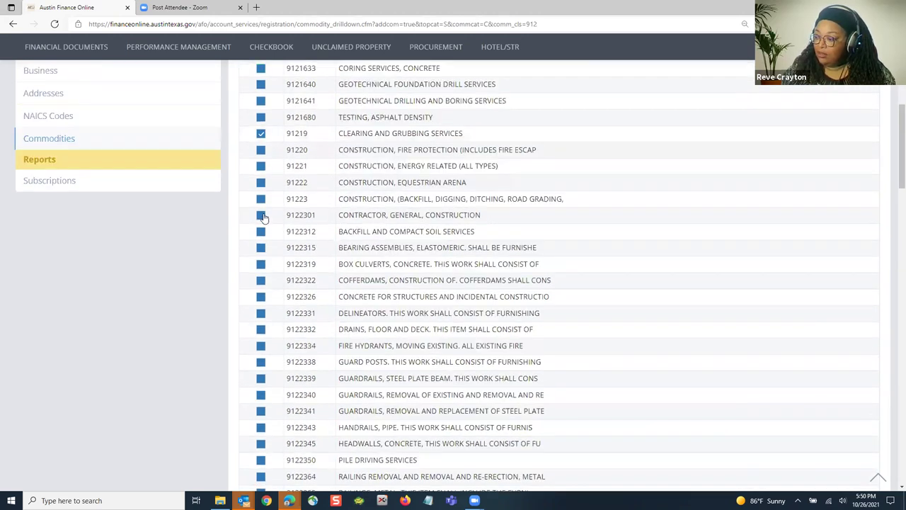
pyautogui.scroll(-3, 263, 217)
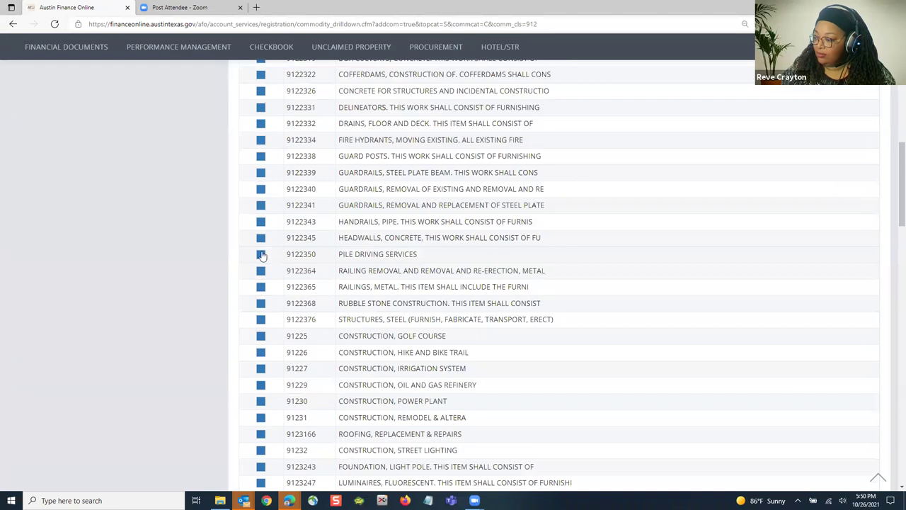
pyautogui.click(261, 254)
pyautogui.scroll(-2, 261, 311)
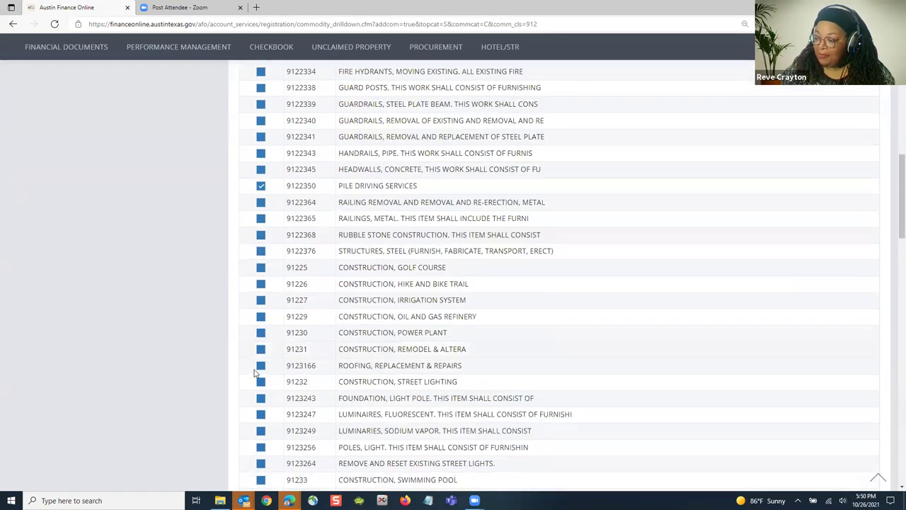
pyautogui.scroll(-2, 260, 362)
# Step: Check Demolition 9124020, Highway Excavation 9124496 and Water Fountains maintenance 9126385
pyautogui.click(260, 371)
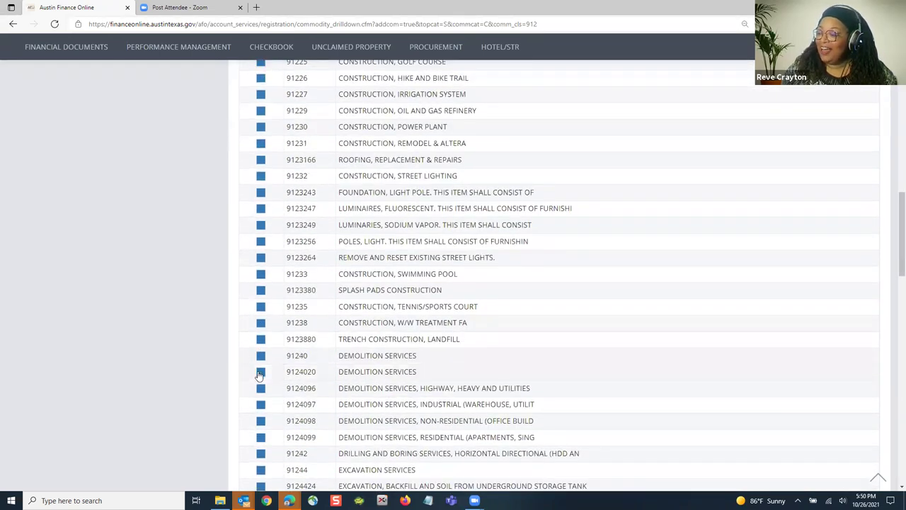
pyautogui.scroll(-4, 269, 375)
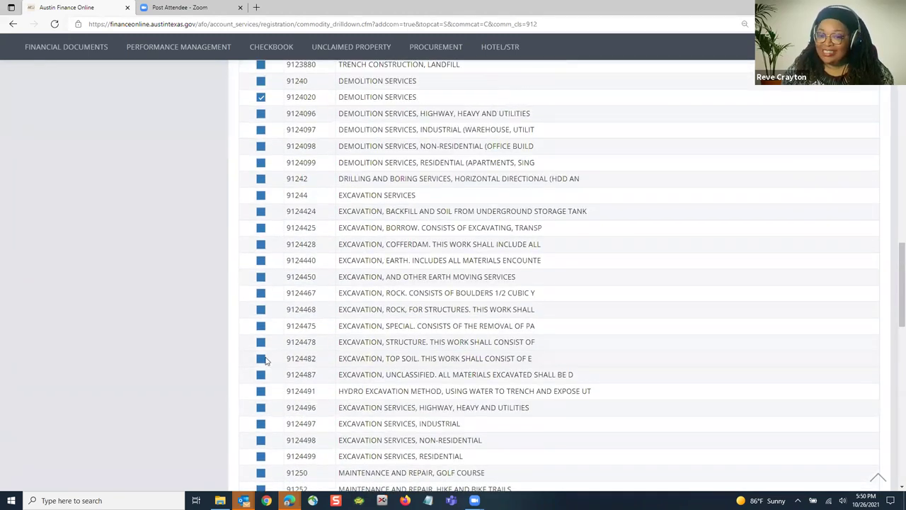
pyautogui.click(260, 409)
pyautogui.scroll(-3, 279, 395)
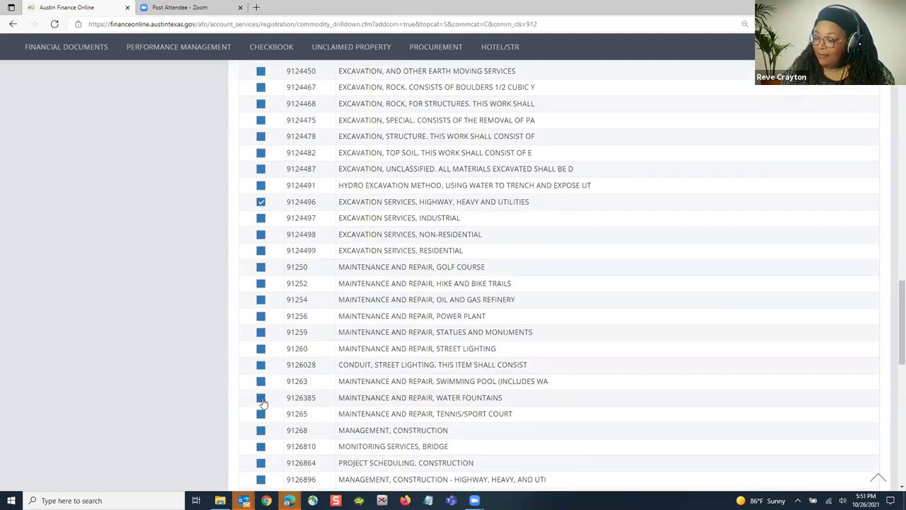
pyautogui.click(344, 397)
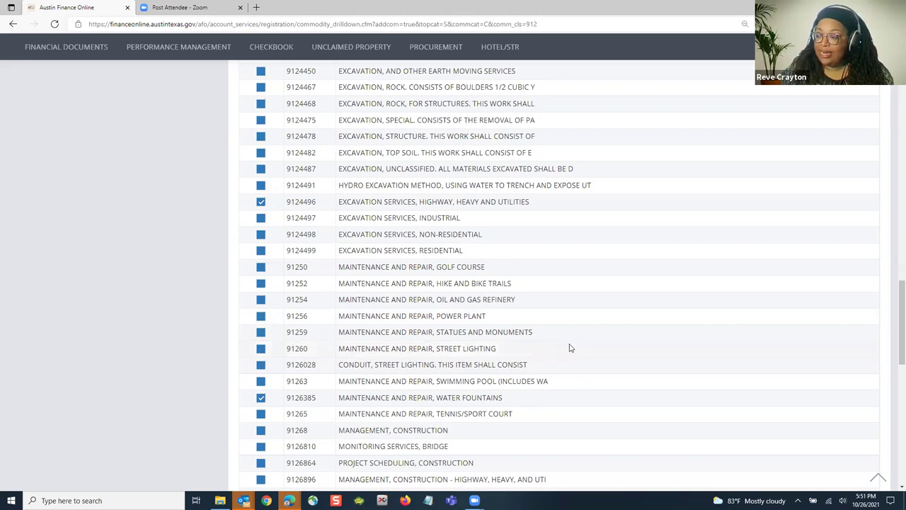
pyautogui.scroll(-2, 566, 347)
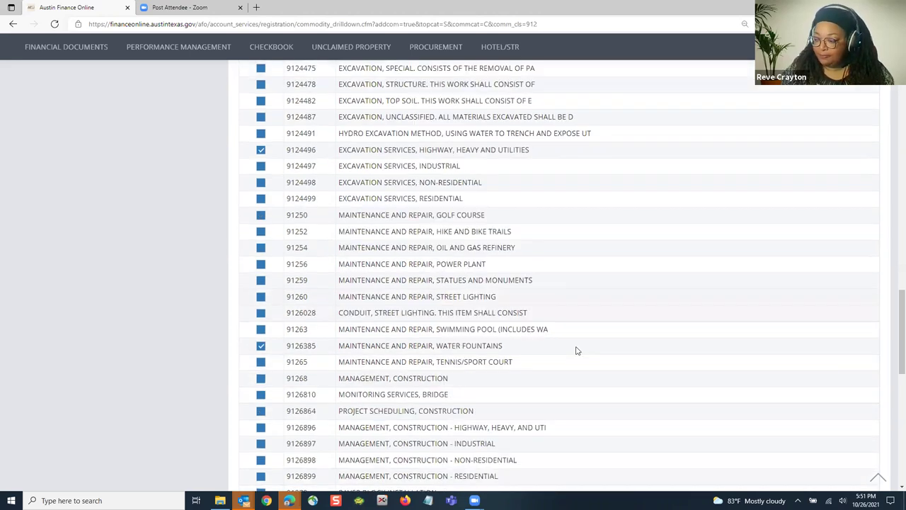
pyautogui.scroll(-3, 309, 364)
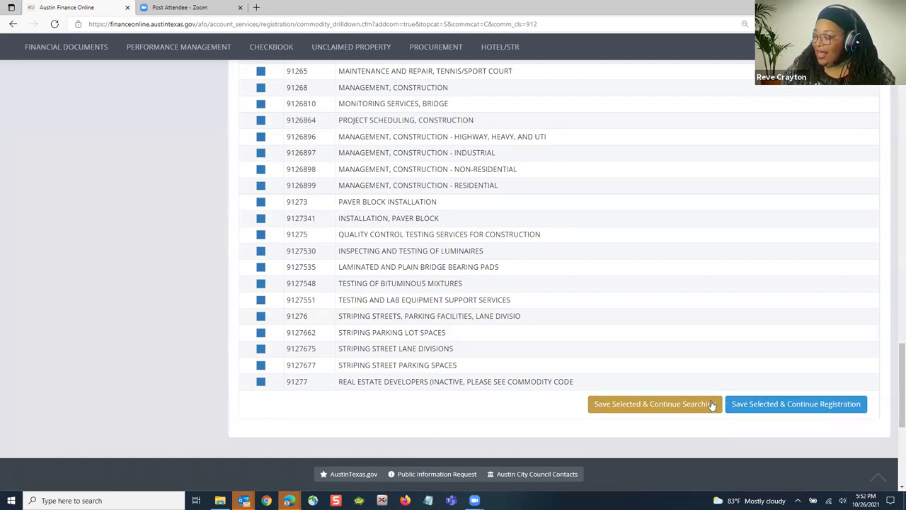
# Step: Save the selected commodities and review the Verify step's account summary
pyautogui.click(784, 403)
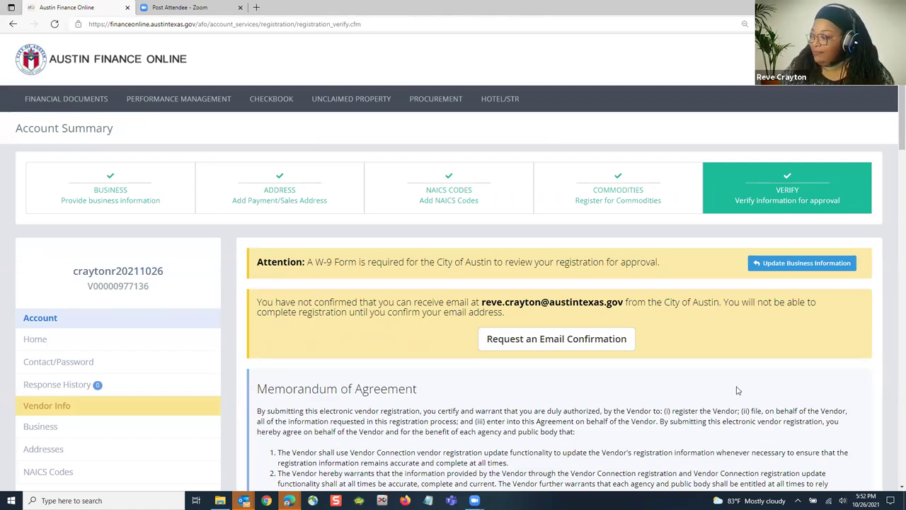
pyautogui.scroll(-4, 736, 385)
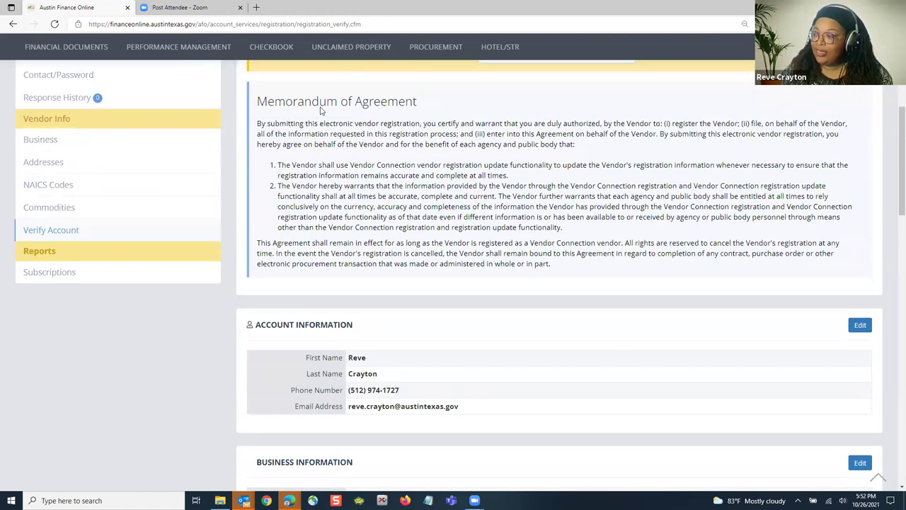
pyautogui.scroll(-5, 479, 329)
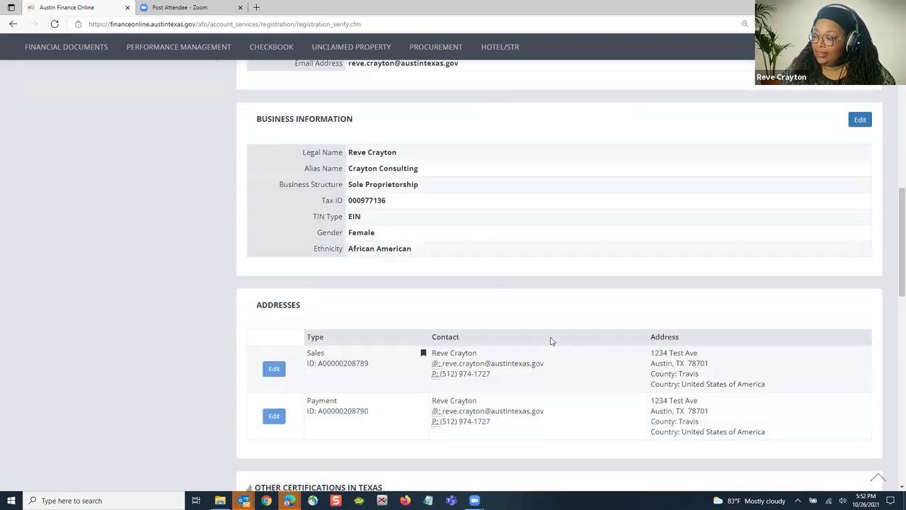
pyautogui.scroll(-3, 572, 349)
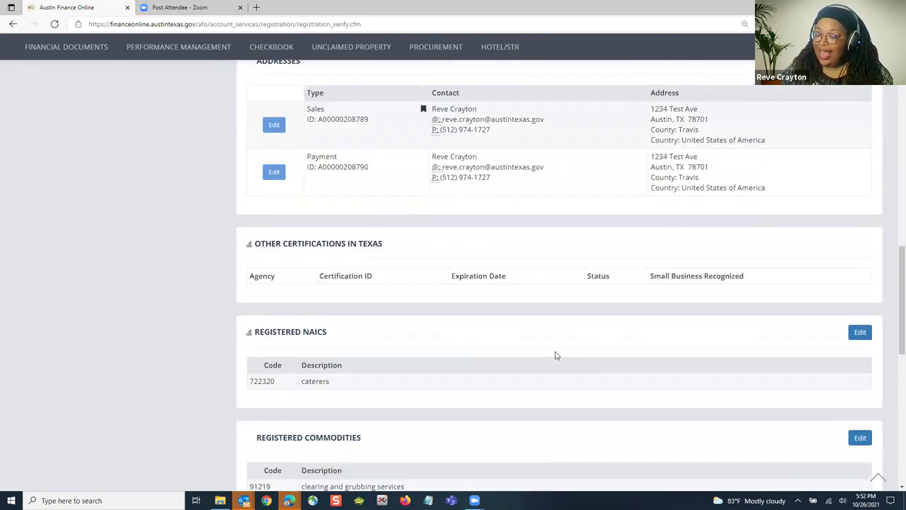
pyautogui.scroll(4, 556, 355)
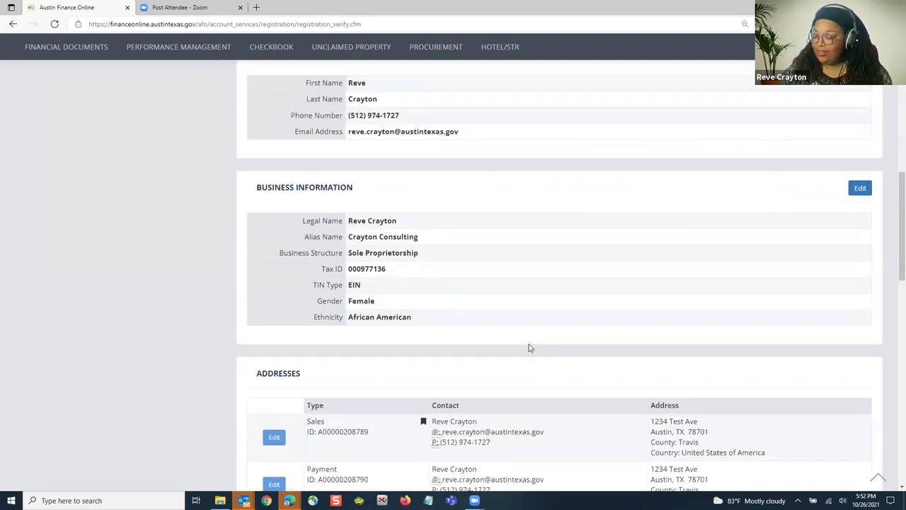
pyautogui.scroll(6, 528, 347)
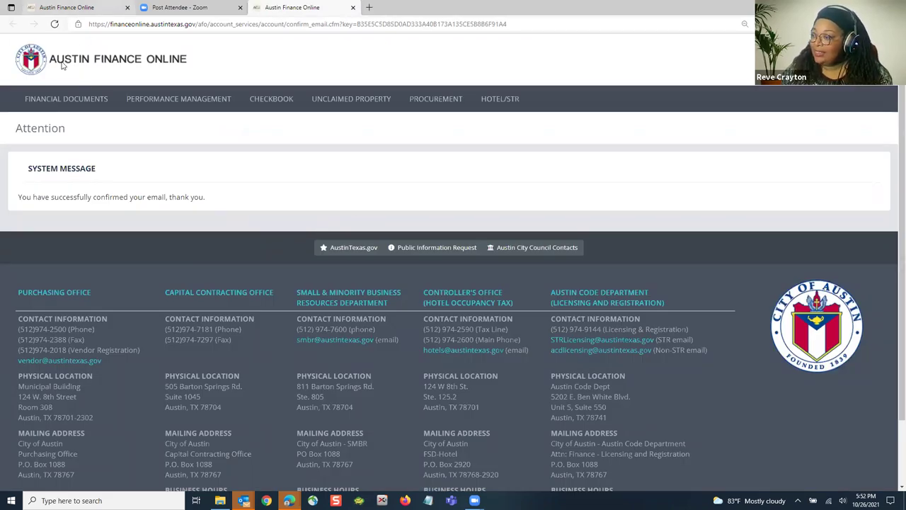
# Step: Return to the registration summary tab and reload it to show the confirmed e-mail
pyautogui.click(71, 7)
pyautogui.click(55, 24)
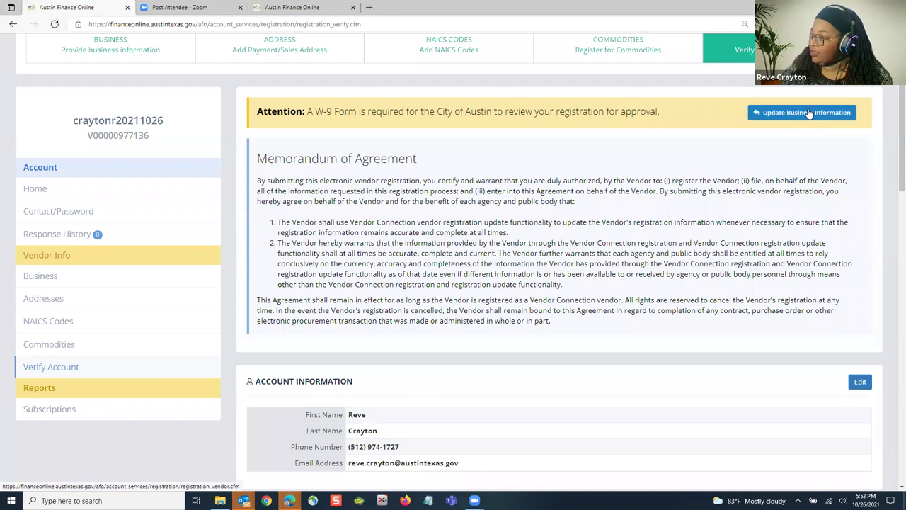
# Step: Open the business information registration form from the user dashboard
pyautogui.click(809, 114)
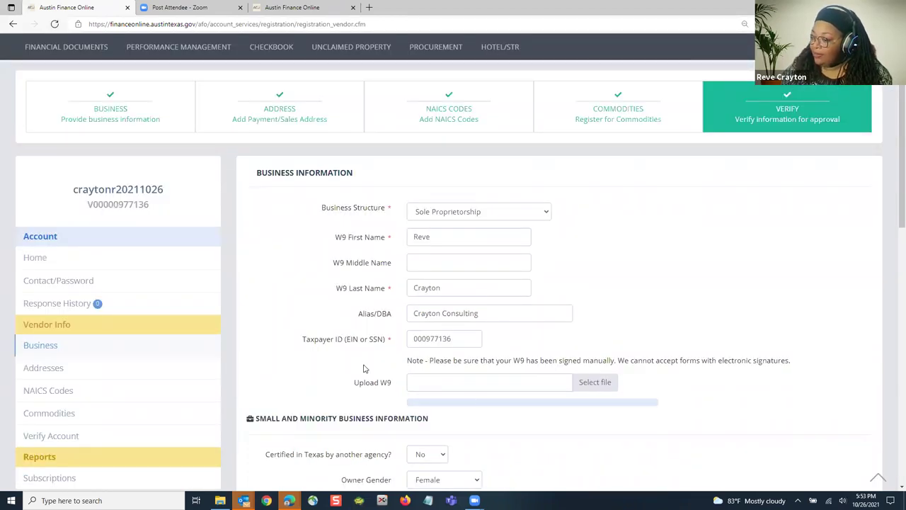
pyautogui.scroll(2, 698, 170)
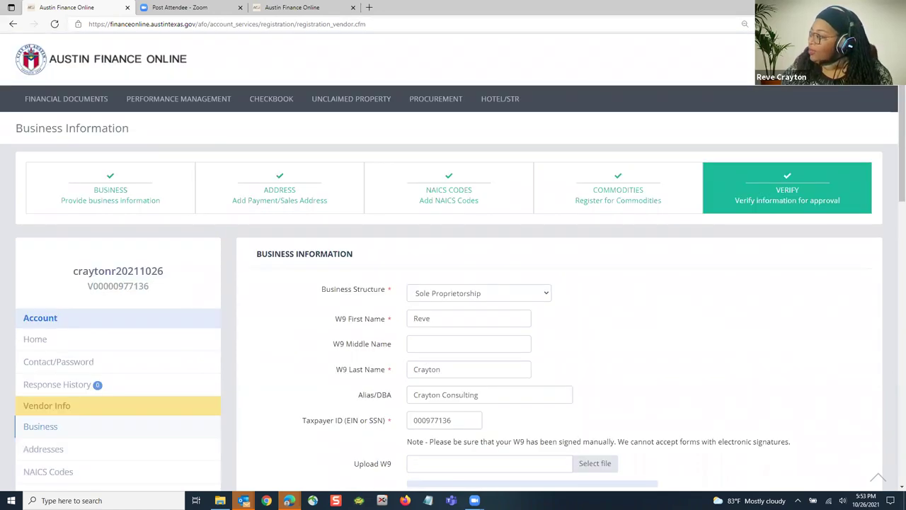
pyautogui.moveTo(814, 99)
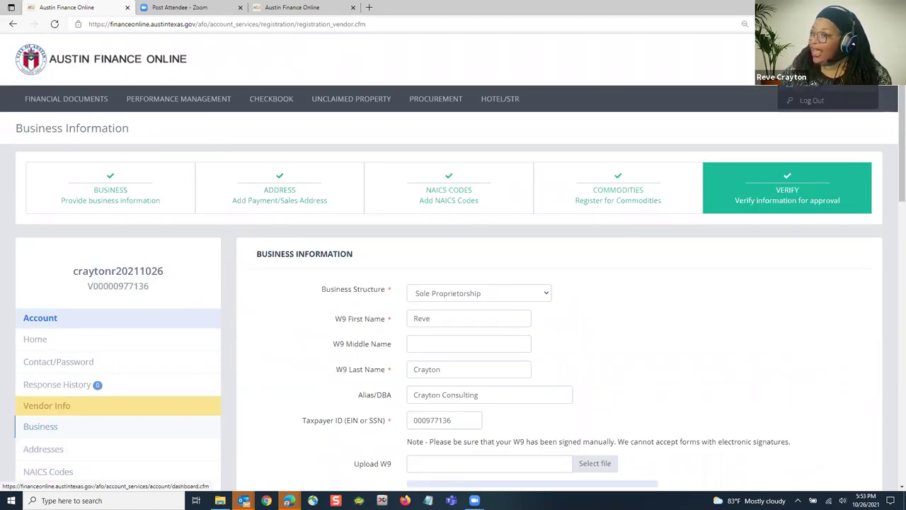
pyautogui.click(775, 90)
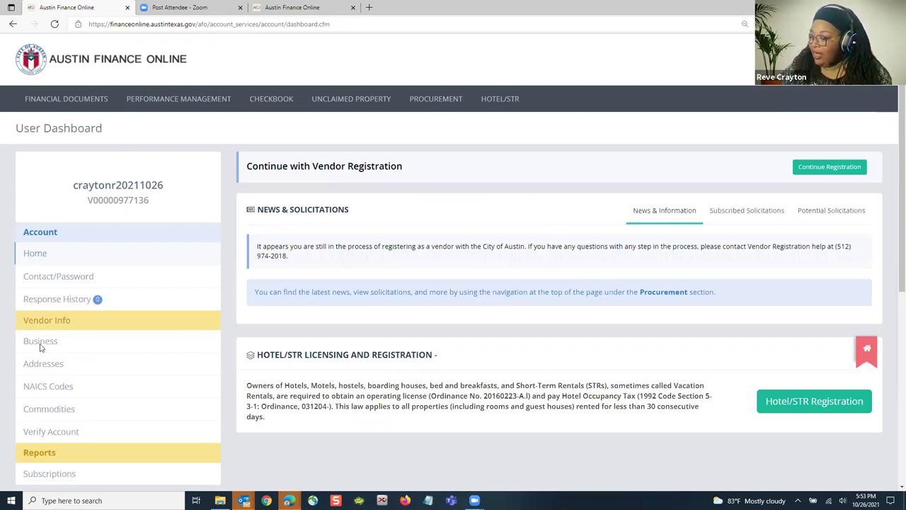
pyautogui.scroll(-1, 41, 320)
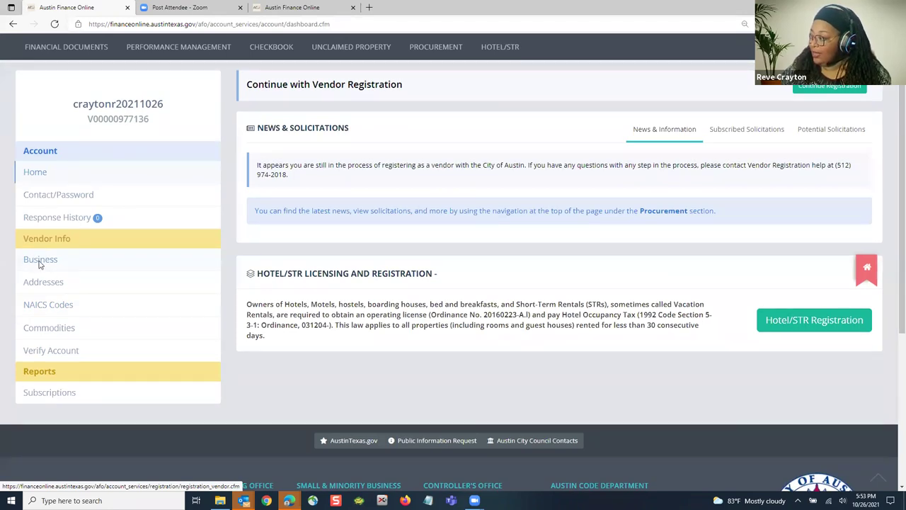
pyautogui.click(40, 261)
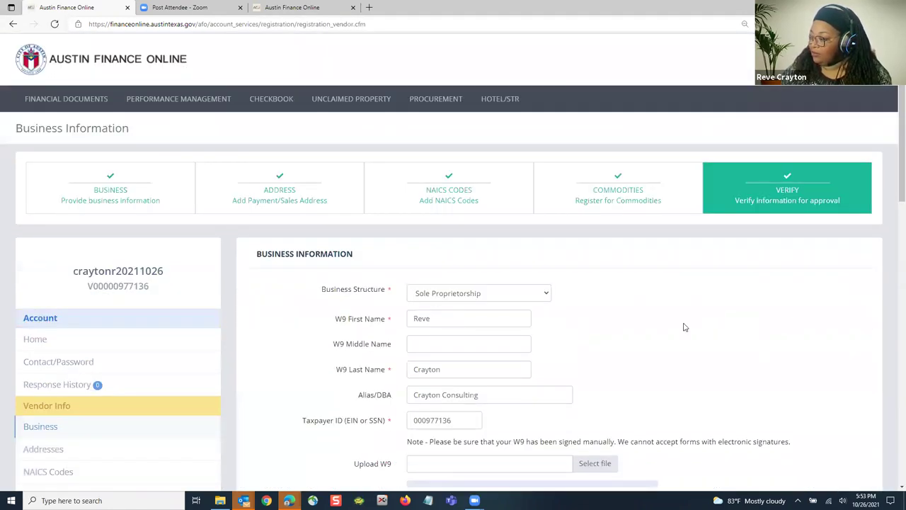
# Step: Attach Desktop > Presentation > City of Austin W9.pdf as the W-9 and save
pyautogui.scroll(-1, 685, 324)
pyautogui.scroll(-1, 616, 244)
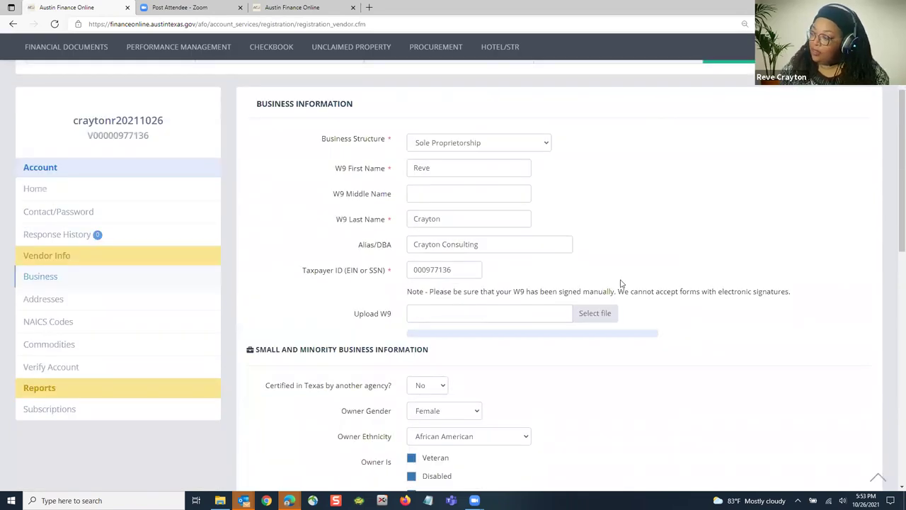
pyautogui.click(594, 314)
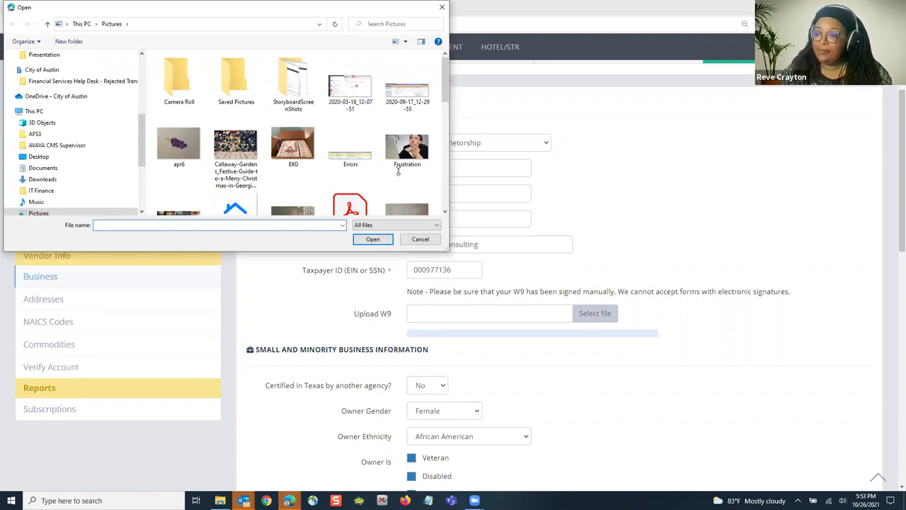
pyautogui.scroll(2, 143, 63)
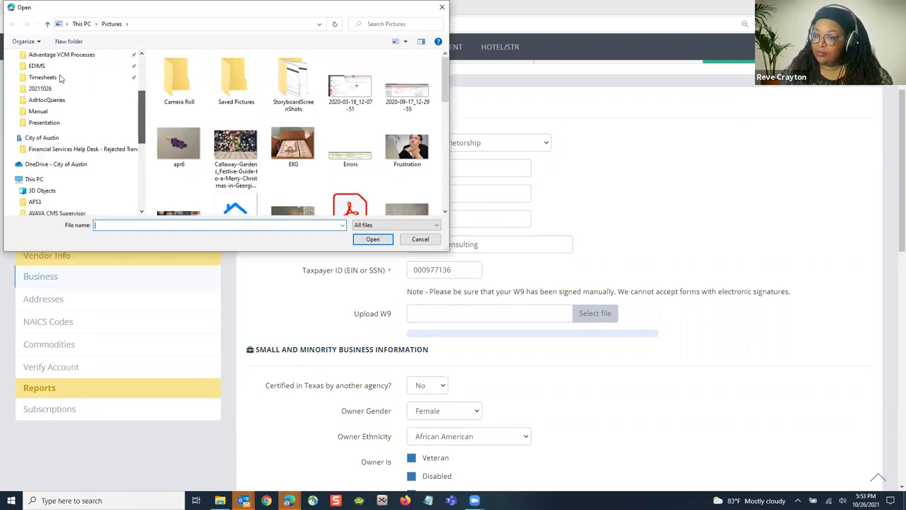
pyautogui.scroll(5, 62, 78)
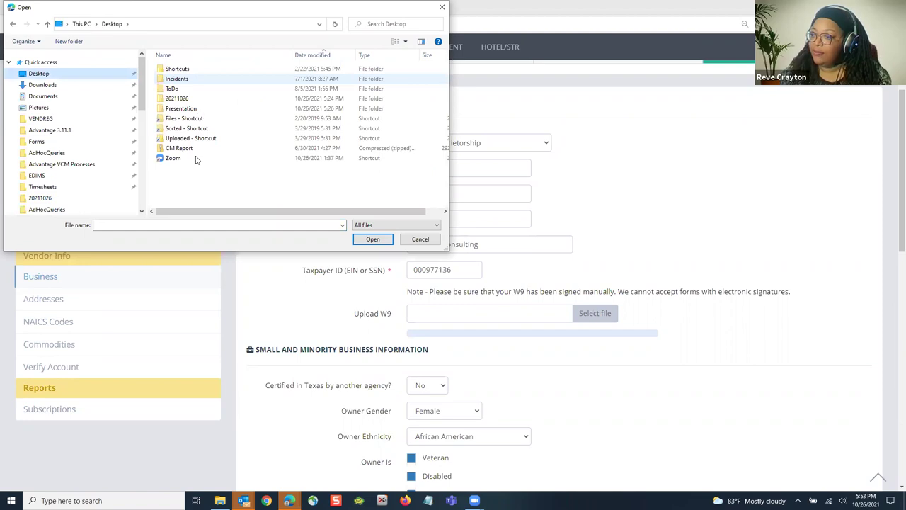
pyautogui.doubleClick(185, 108)
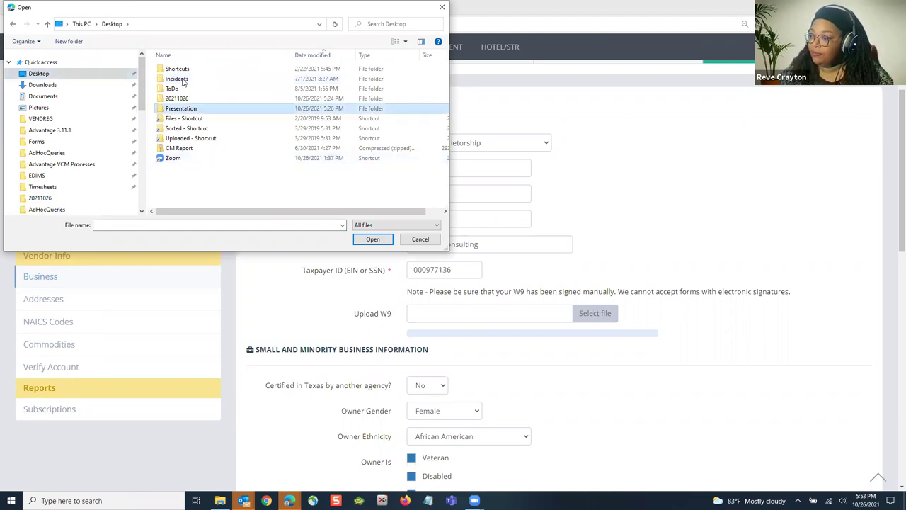
pyautogui.click(373, 239)
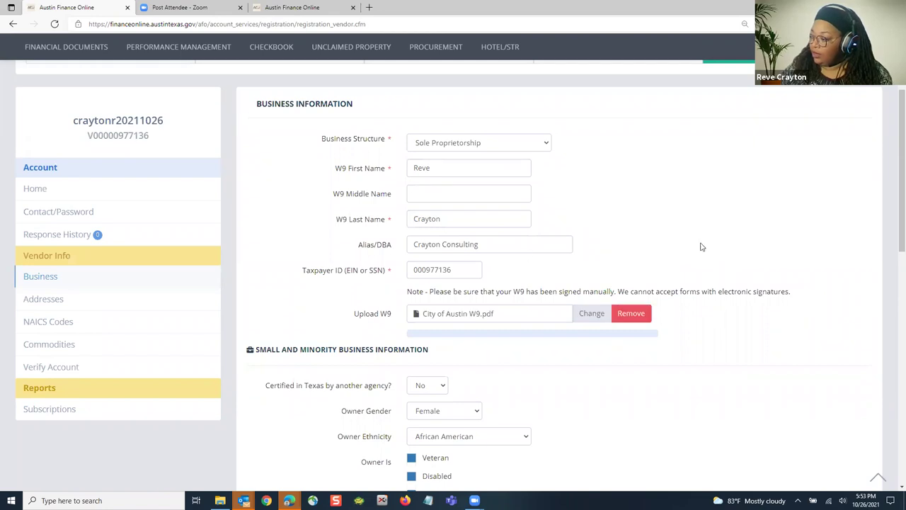
pyautogui.scroll(-5, 492, 400)
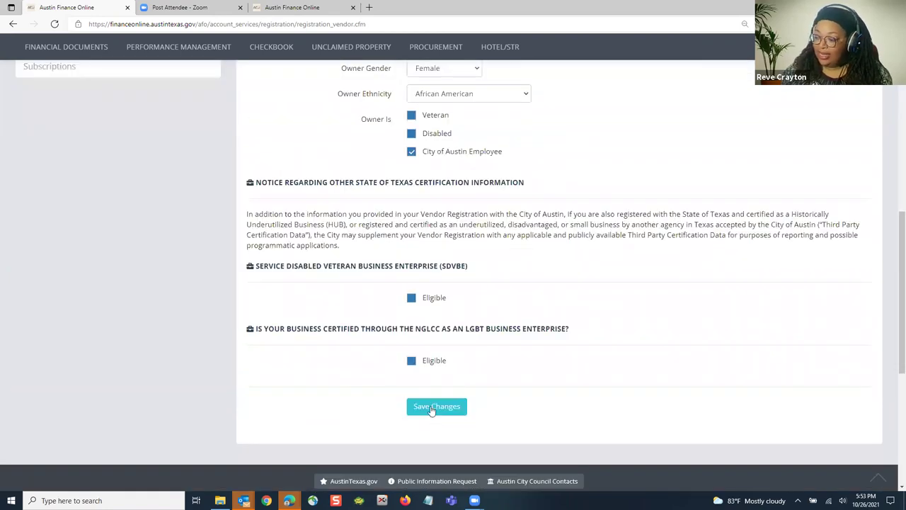
pyautogui.click(432, 409)
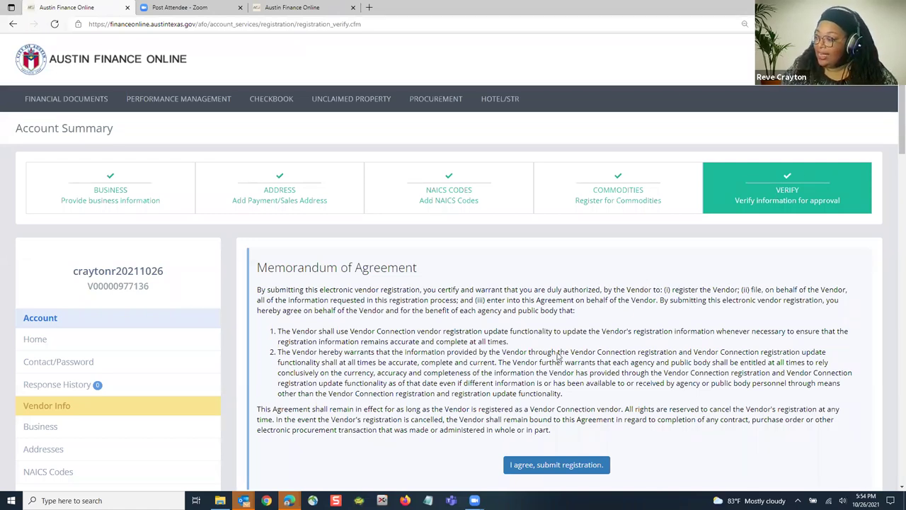
# Step: Accept the Memorandum of Agreement and submit the vendor registration
pyautogui.scroll(-1, 532, 384)
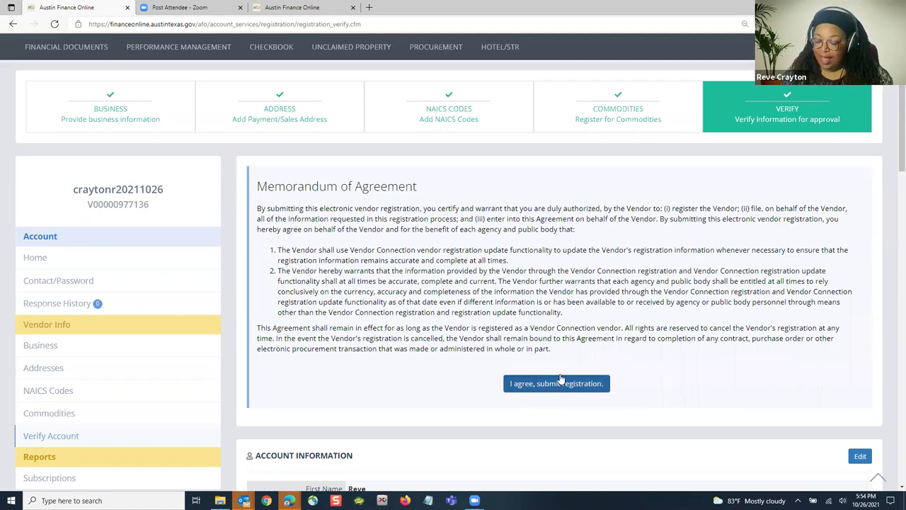
pyautogui.click(558, 383)
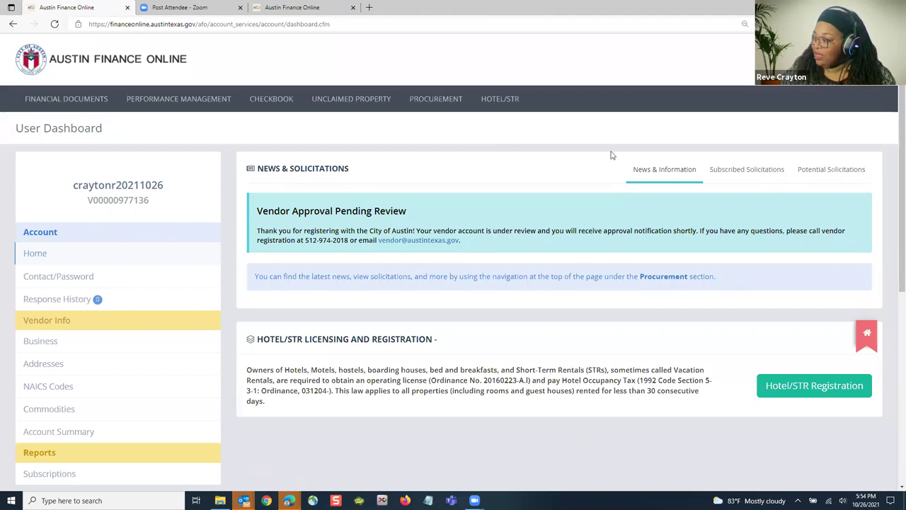
# Step: Check Contact/Password, then return to Address Information listing the Sales and Payment addresses
pyautogui.scroll(-1, 612, 155)
pyautogui.scroll(-1, 613, 155)
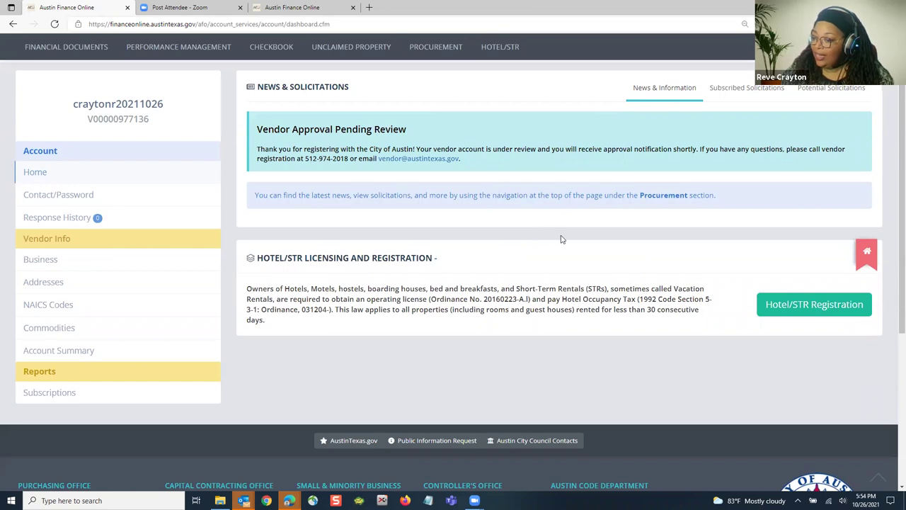
pyautogui.scroll(1, 560, 239)
pyautogui.scroll(-1, 151, 248)
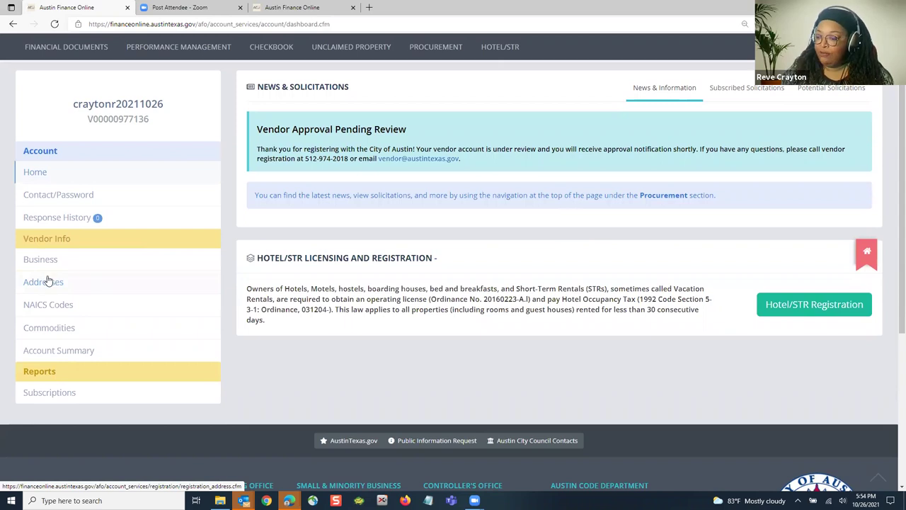
pyautogui.click(43, 283)
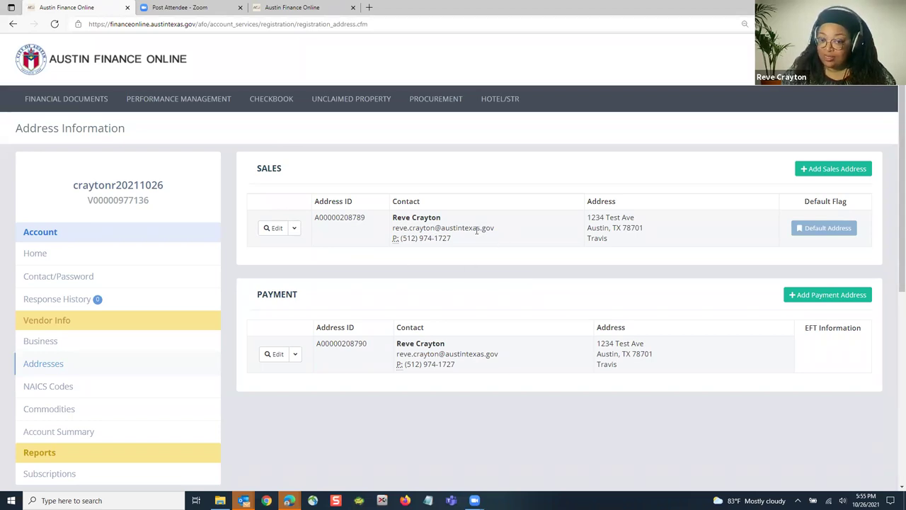
pyautogui.click(45, 279)
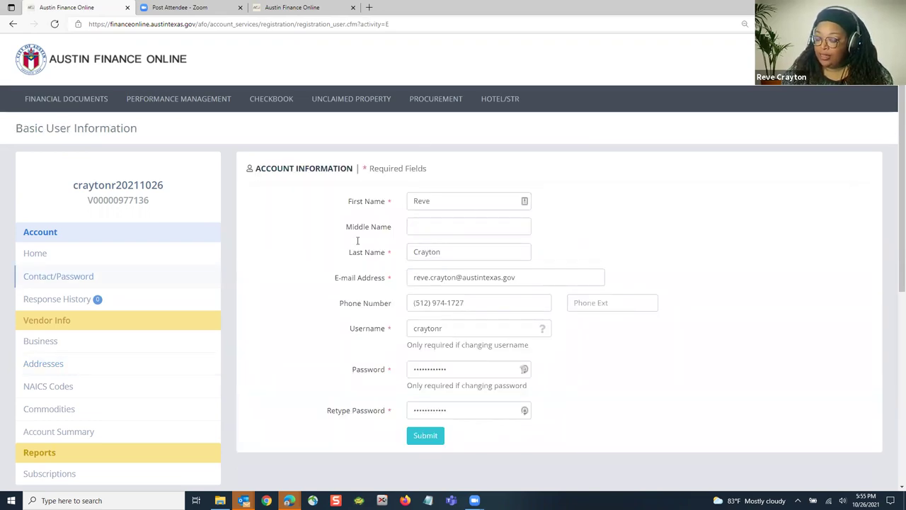
pyautogui.scroll(-1, 212, 251)
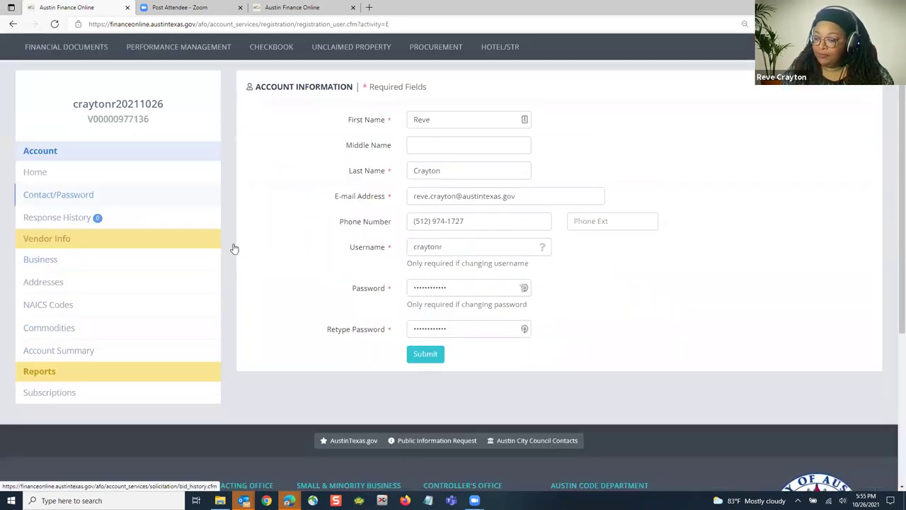
pyautogui.click(44, 283)
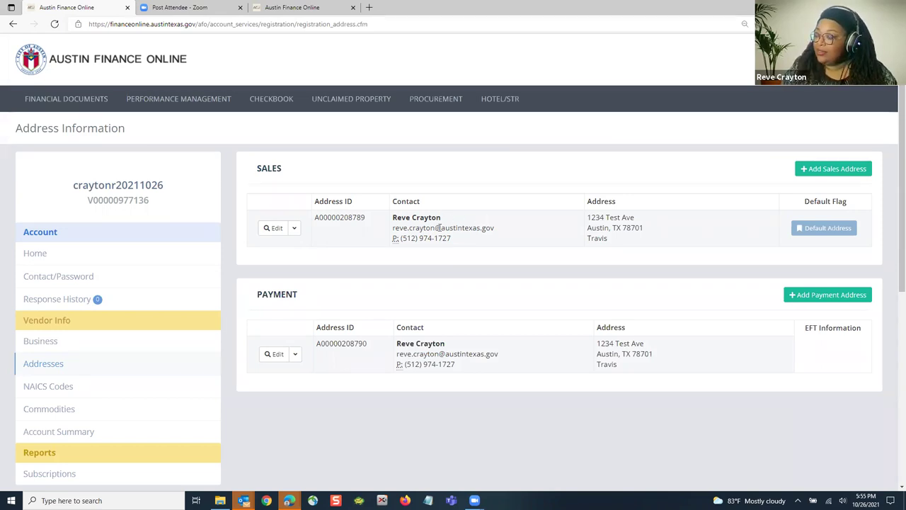
# Step: Replace the name part of the Sales address email with 'verdor' and save
pyautogui.click(273, 230)
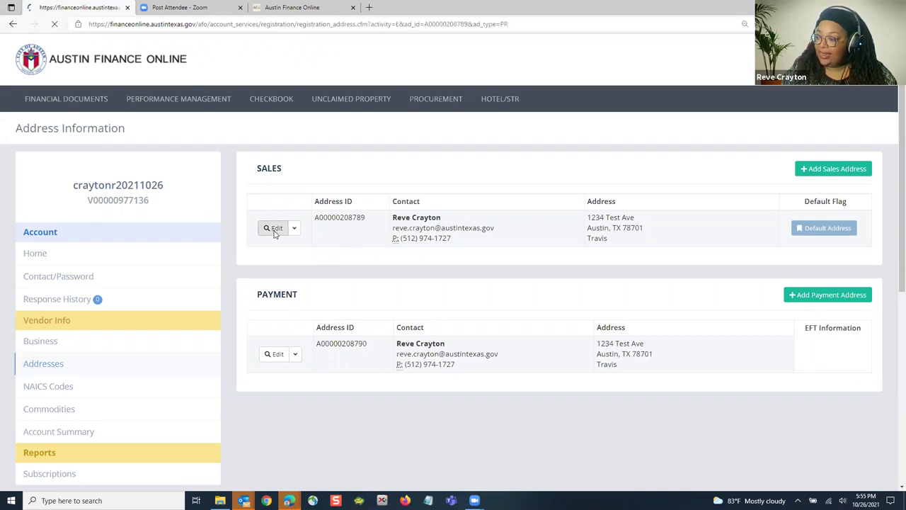
pyautogui.moveTo(456, 225); pyautogui.dragTo(400, 239)
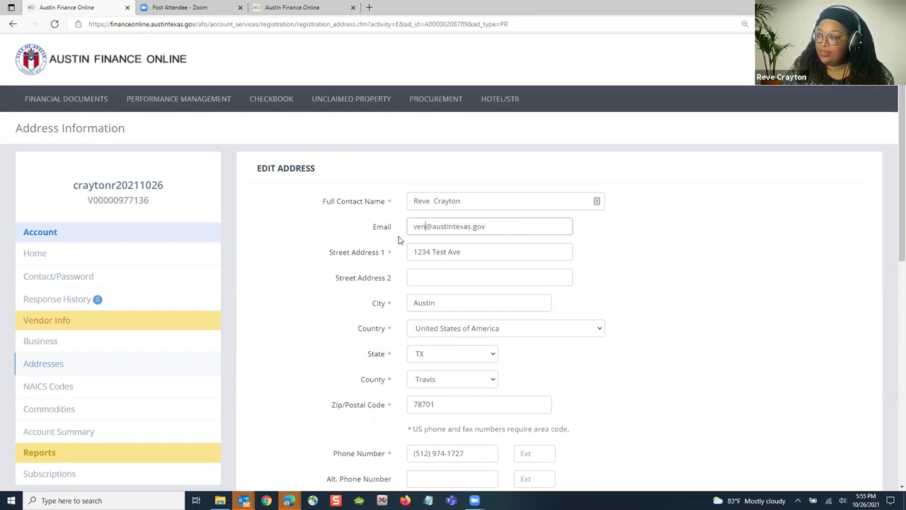
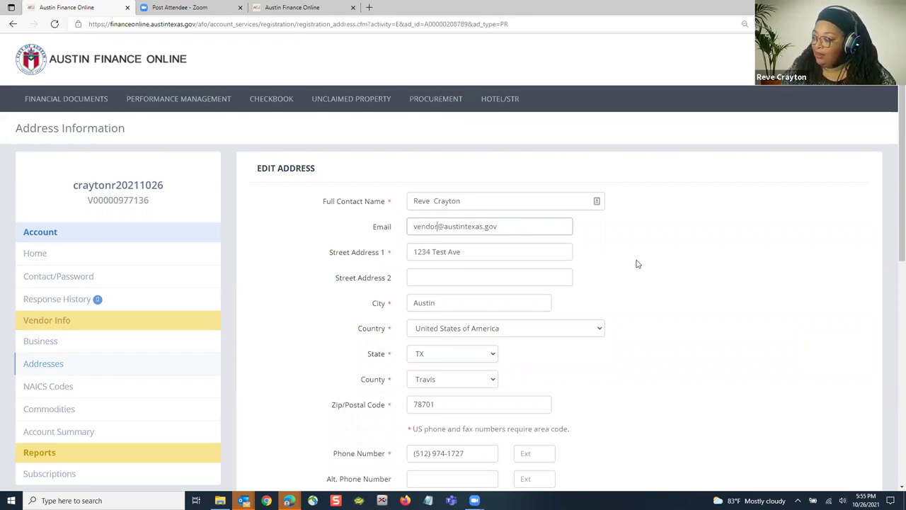
pyautogui.scroll(-1, 609, 304)
pyautogui.scroll(-2, 566, 365)
pyautogui.click(563, 362)
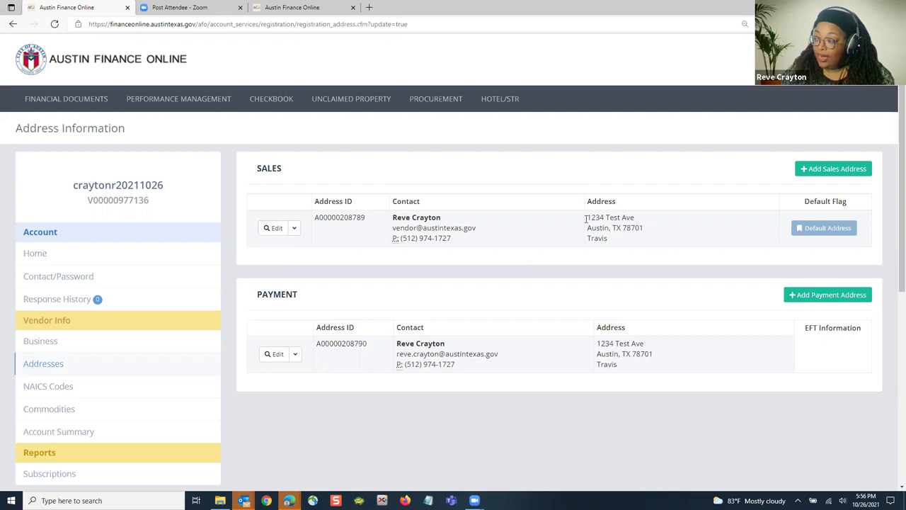
# Step: Duplicate the Sales address with the contact's e-mail replaced, mark it as a sales address, and save
pyautogui.click(294, 227)
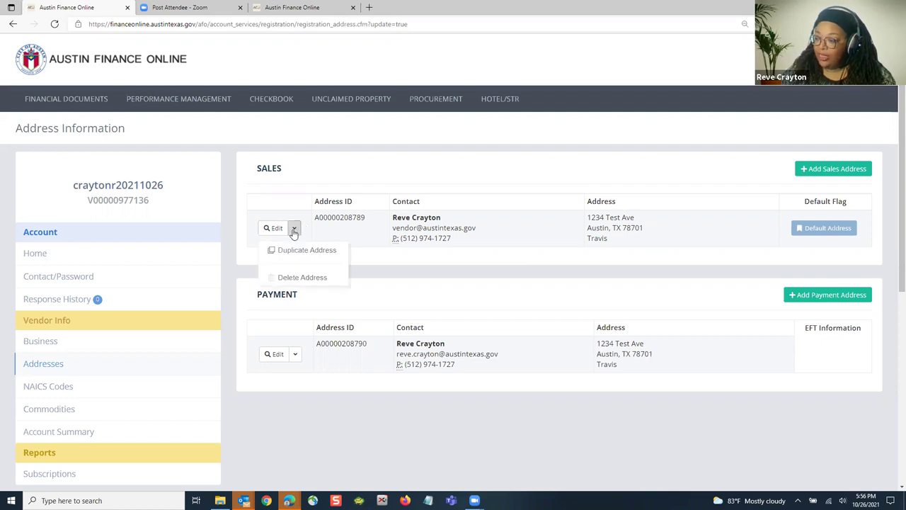
pyautogui.click(290, 252)
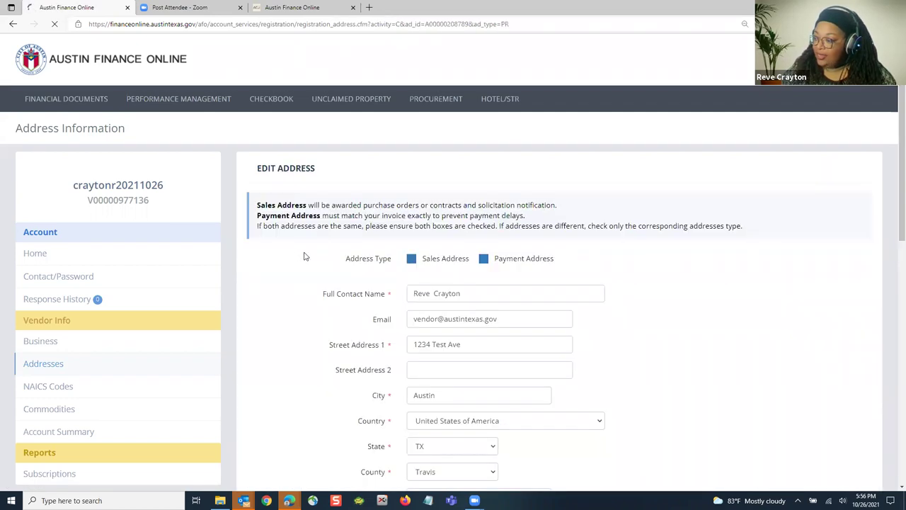
pyautogui.scroll(-4, 546, 293)
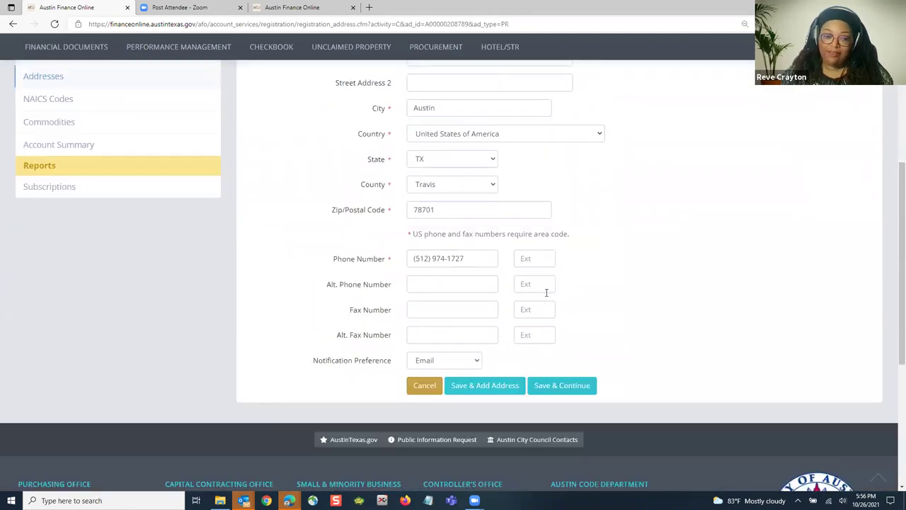
pyautogui.scroll(3, 555, 296)
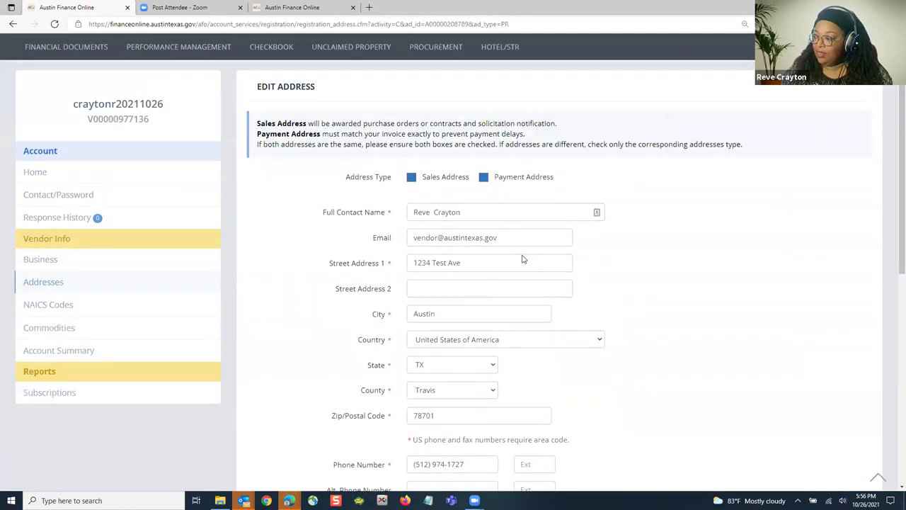
pyautogui.moveTo(504, 237); pyautogui.dragTo(386, 237)
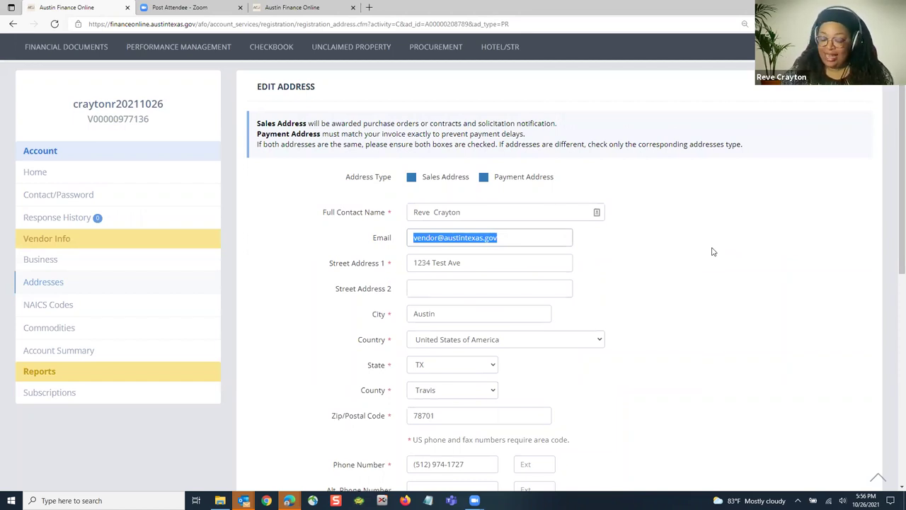
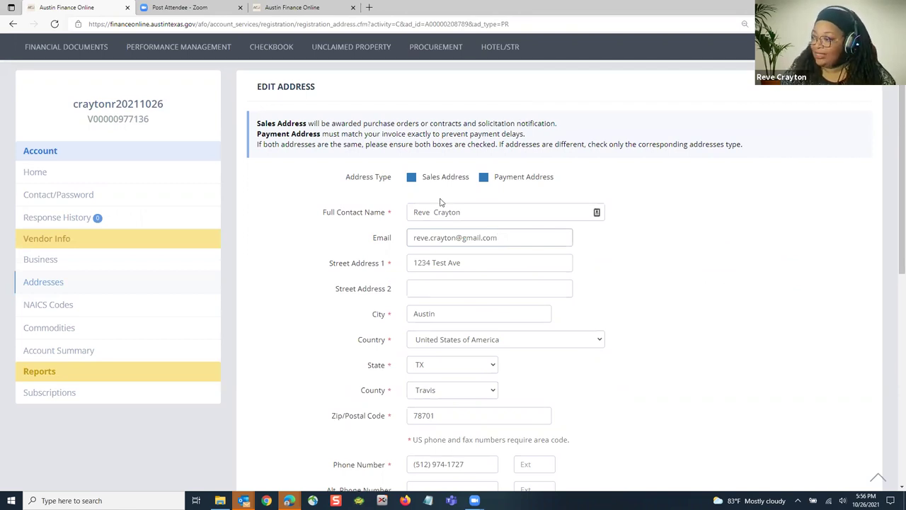
pyautogui.click(410, 178)
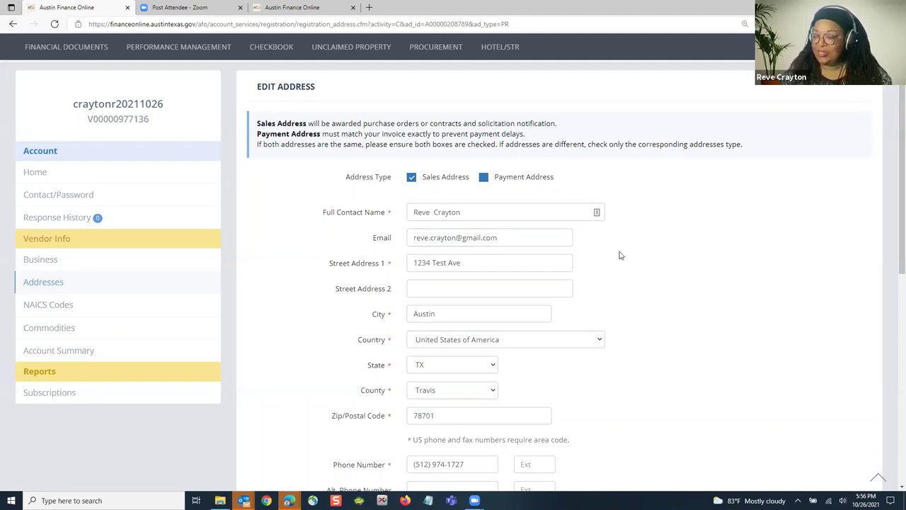
pyautogui.scroll(-1, 589, 257)
pyautogui.scroll(-3, 591, 256)
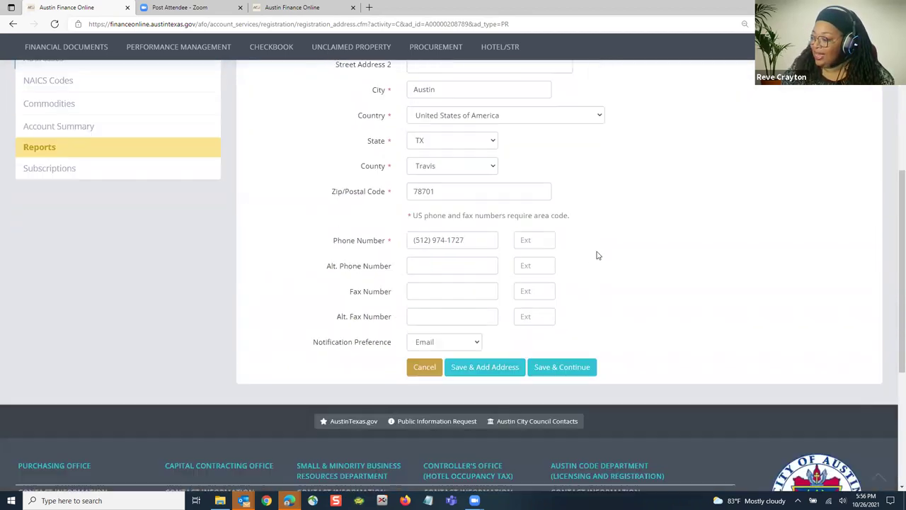
pyautogui.click(558, 316)
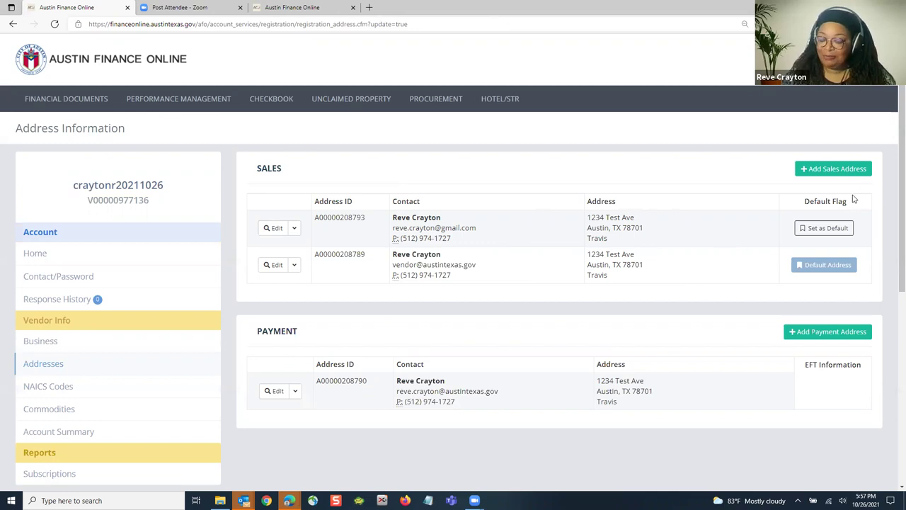
# Step: Open the Commodity Information page listing groups 912 Construction Services and 961 Miscellaneous Services
pyautogui.scroll(-2, 593, 200)
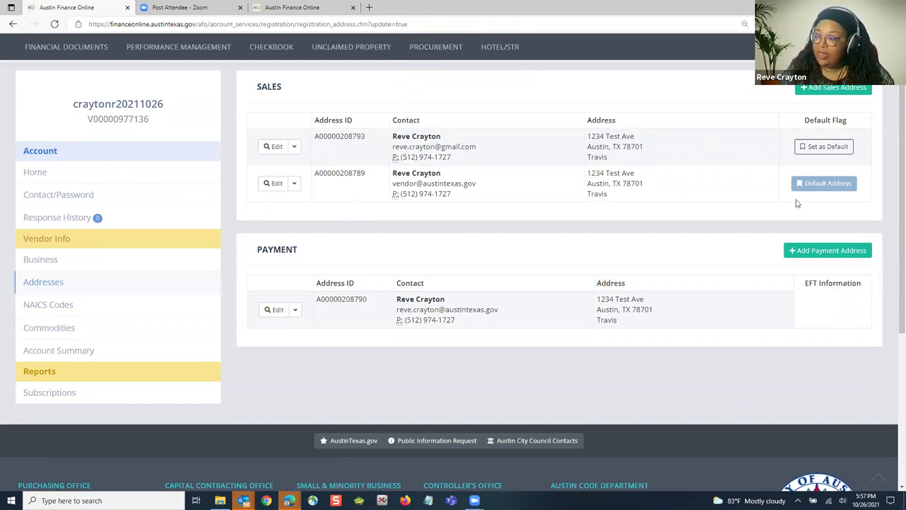
pyautogui.click(58, 331)
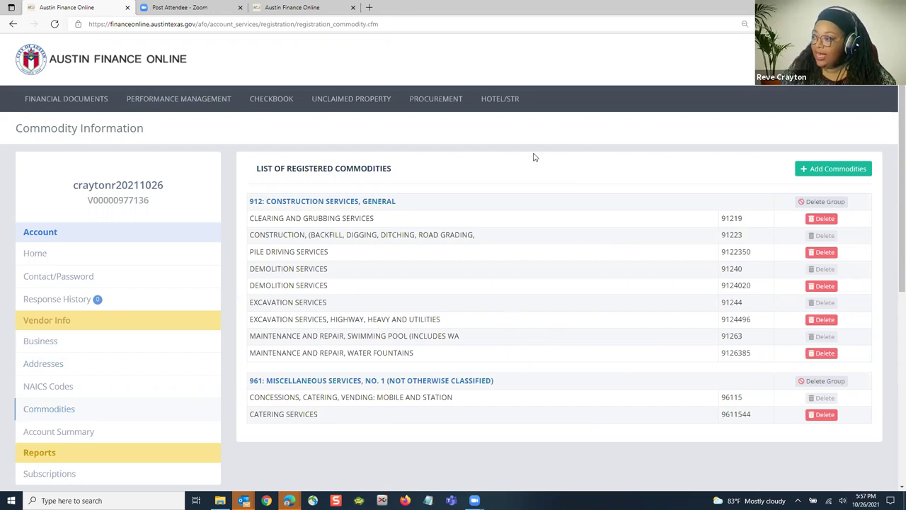
pyautogui.moveTo(431, 102)
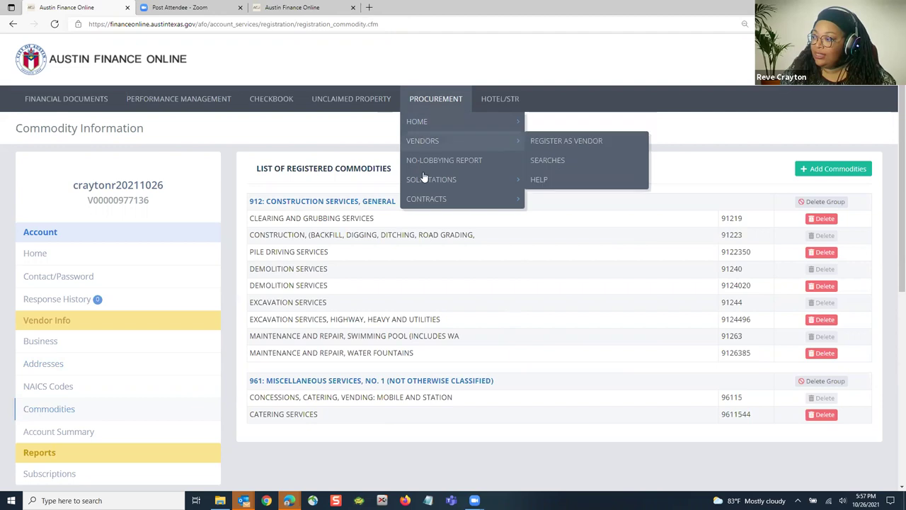
# Step: Bring up the Contracts submenu under PROCUREMENT, showing active and expiring contract options
pyautogui.moveTo(425, 201)
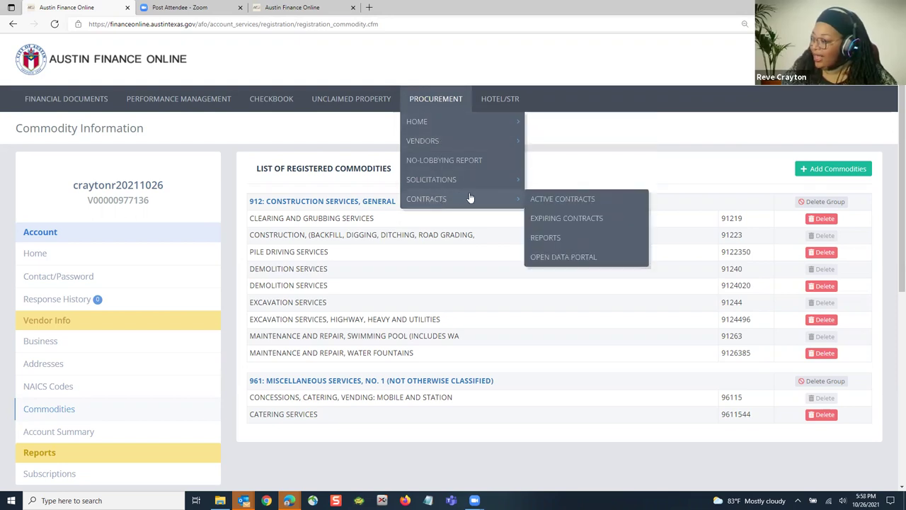
# Step: Open the Active Contracts catalog and enter 'cater' in the Search Contracts box
pyautogui.click(577, 203)
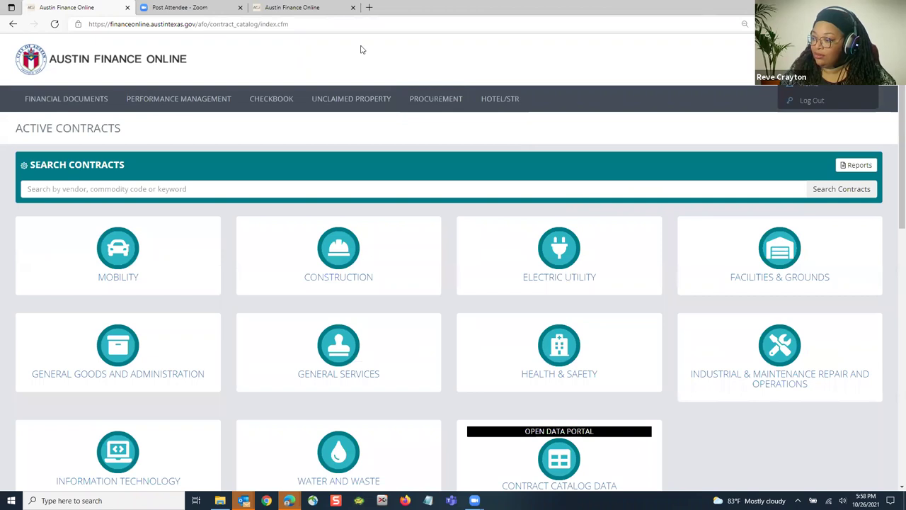
pyautogui.scroll(-1, 358, 191)
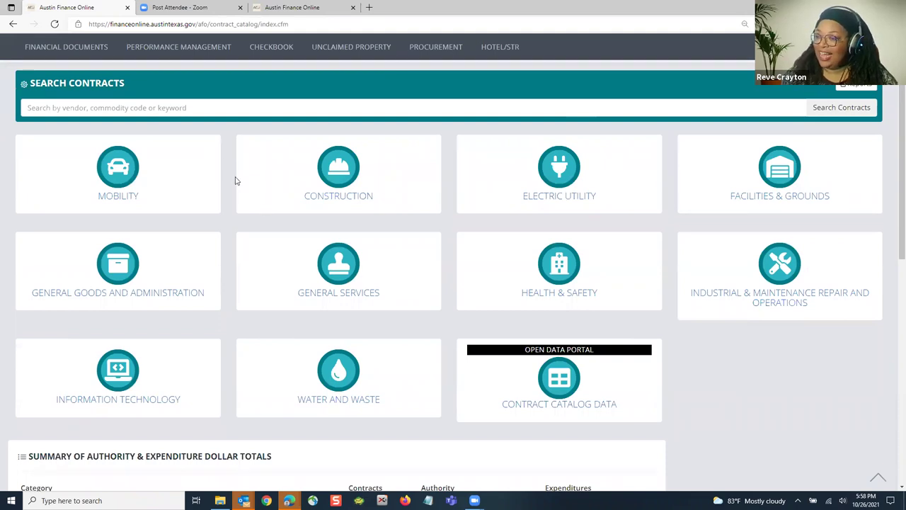
pyautogui.click(167, 106)
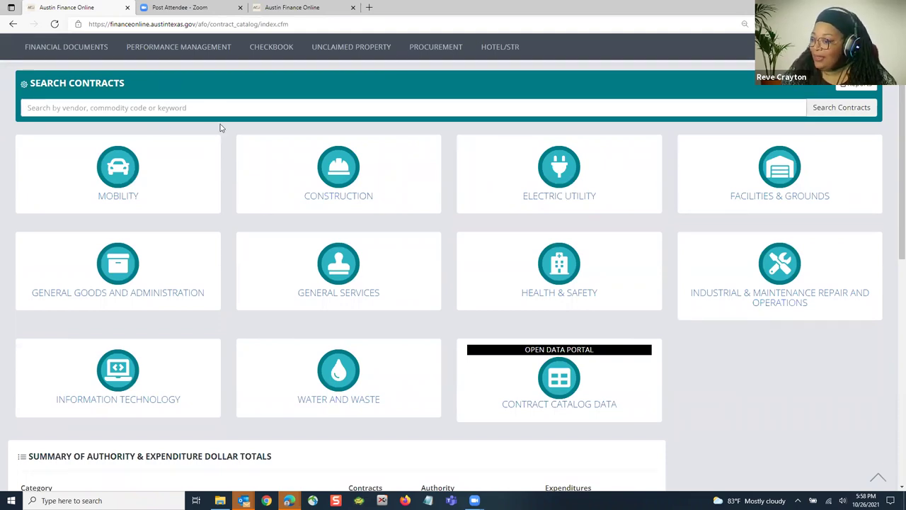
pyautogui.write('cater')
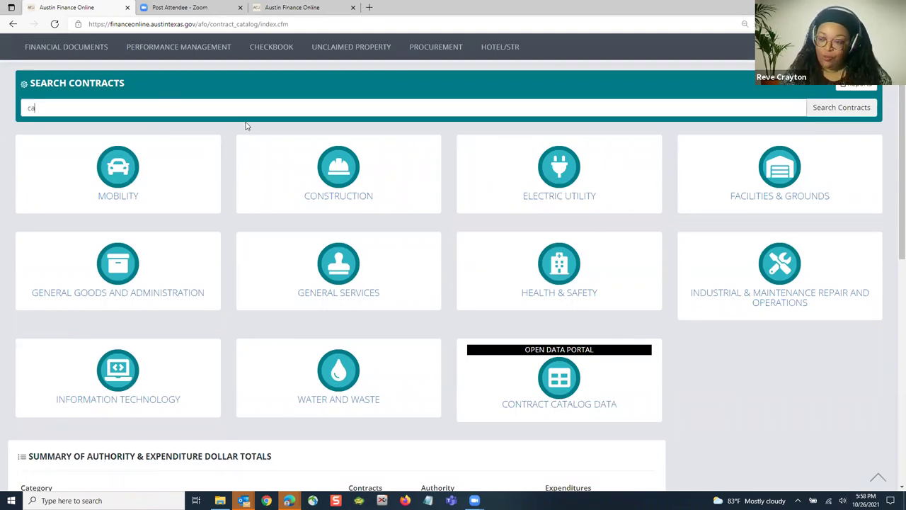
pyautogui.click(828, 111)
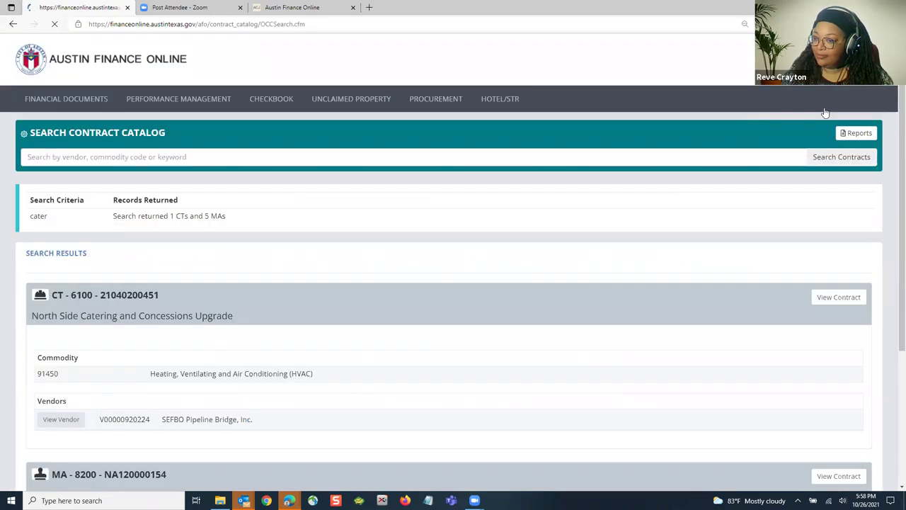
pyautogui.moveTo(134, 115)
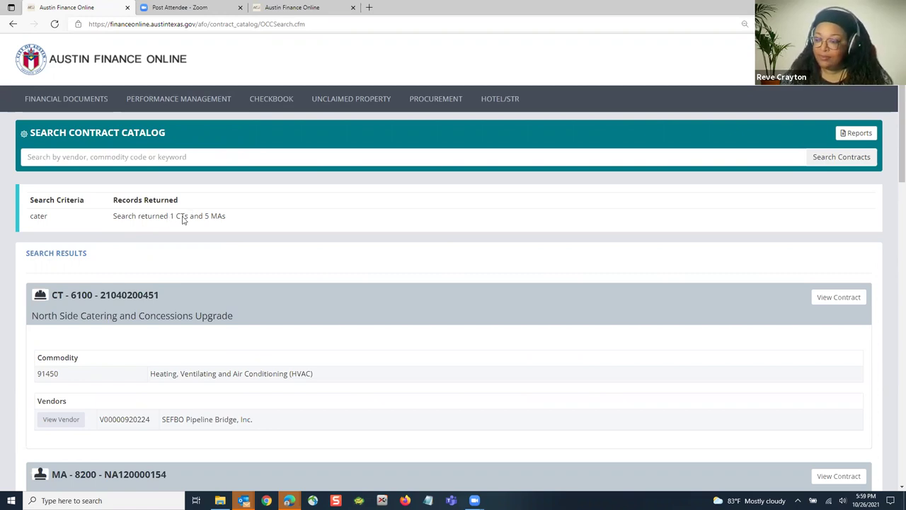
pyautogui.scroll(-2, 265, 241)
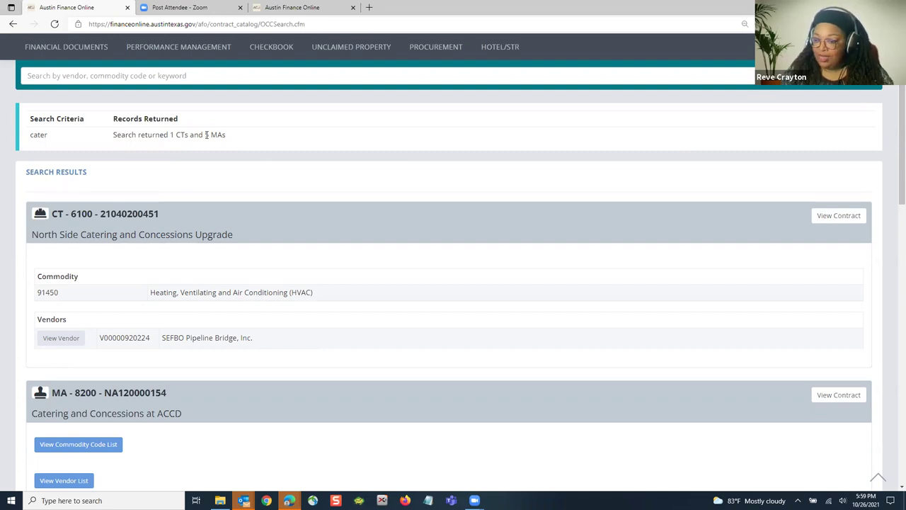
pyautogui.scroll(-2, 257, 257)
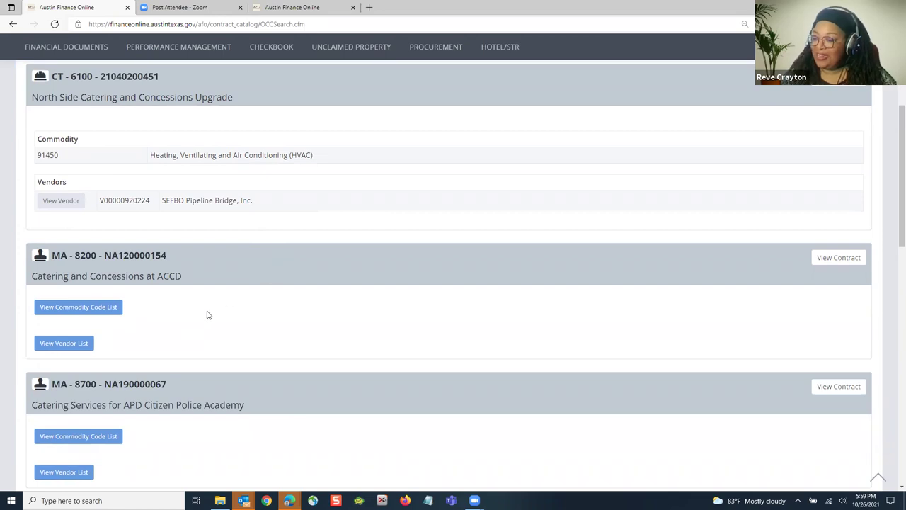
pyautogui.scroll(-1, 289, 302)
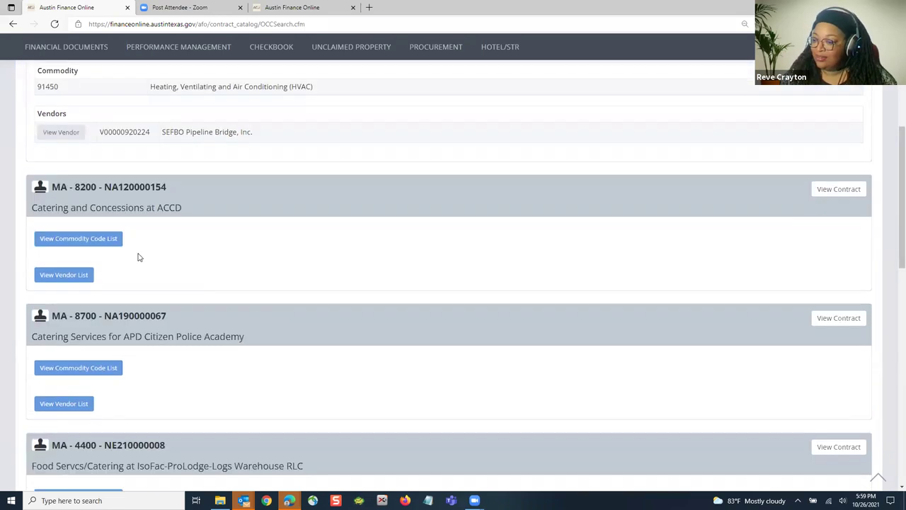
pyautogui.scroll(-1, 184, 148)
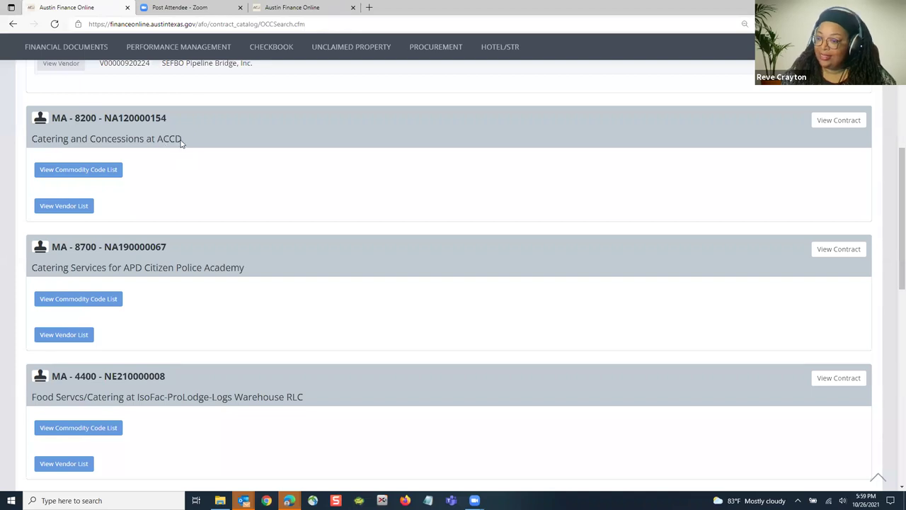
# Step: Show the vendor lists for the ACCD catering and APD Citizen Police Academy contracts
pyautogui.click(78, 208)
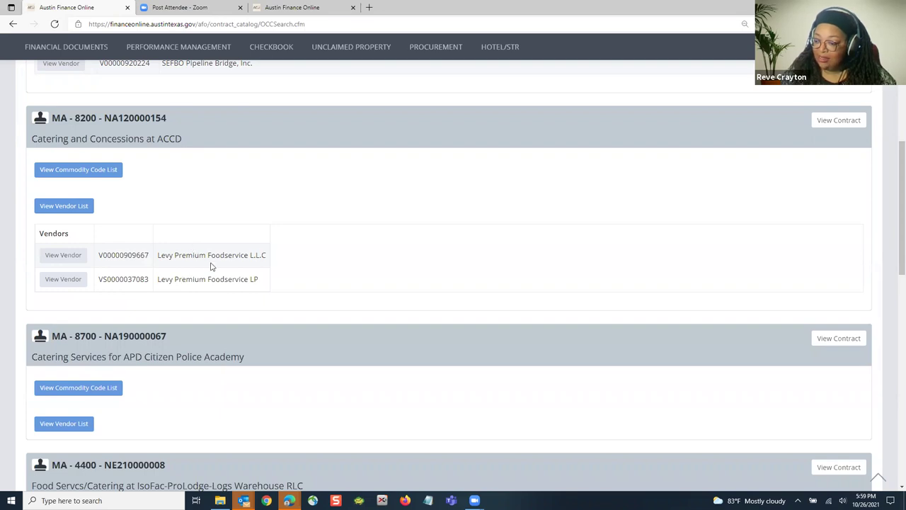
pyautogui.scroll(-2, 234, 262)
pyautogui.scroll(-2, 151, 207)
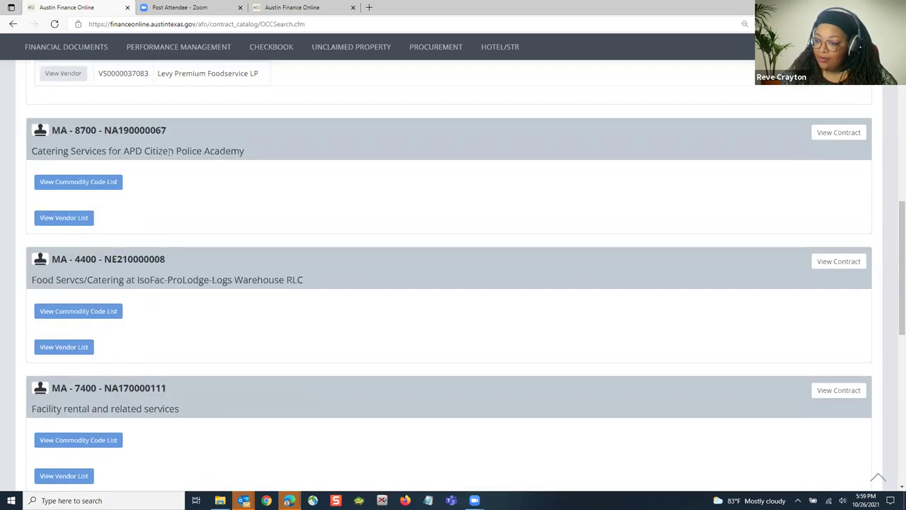
pyautogui.click(66, 221)
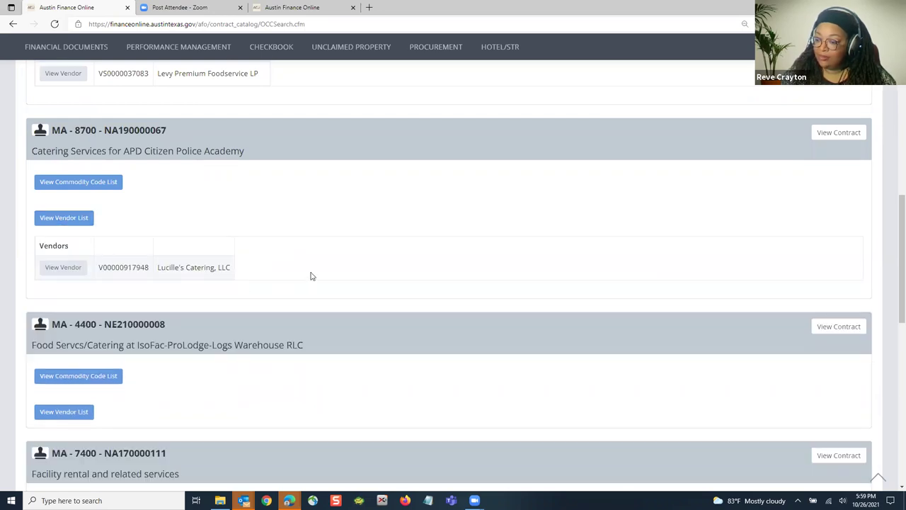
pyautogui.scroll(-3, 310, 276)
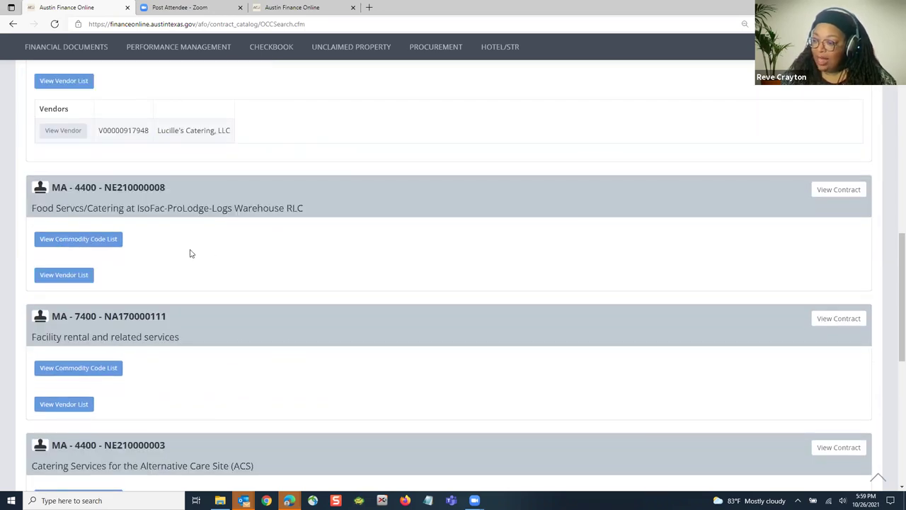
pyautogui.scroll(-4, 236, 250)
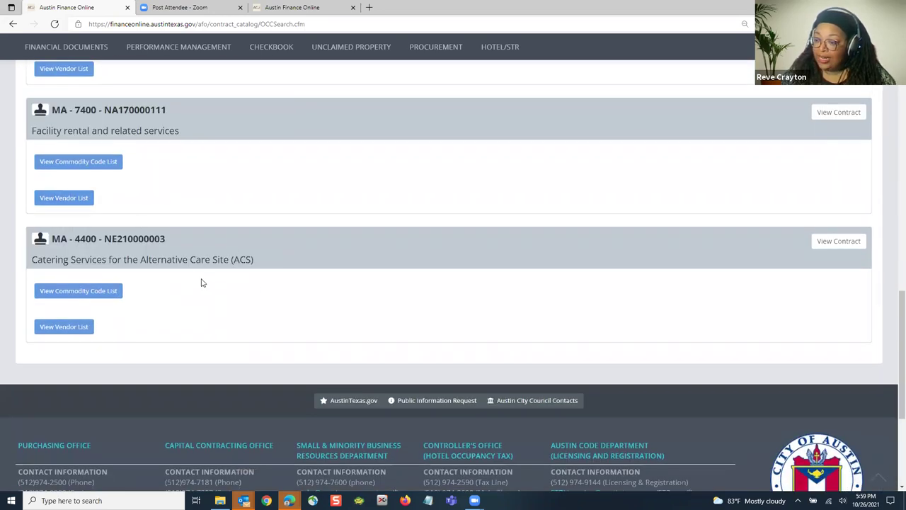
pyautogui.scroll(1, 203, 279)
pyautogui.scroll(2, 203, 278)
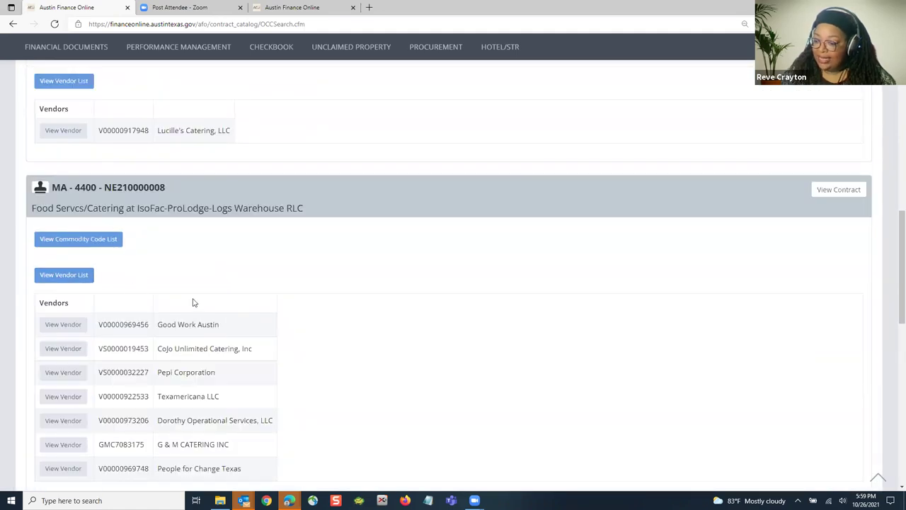
pyautogui.scroll(-2, 194, 301)
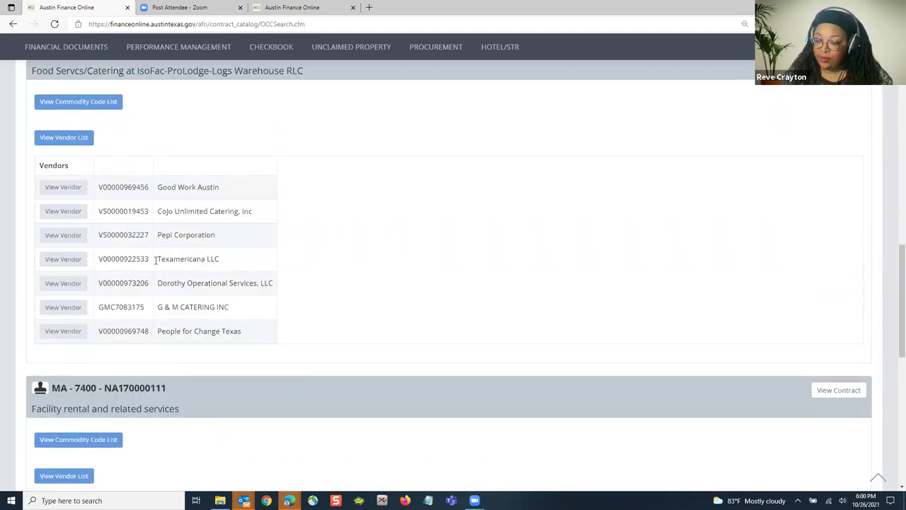
pyautogui.scroll(1, 294, 307)
pyautogui.scroll(1, 295, 307)
# Step: Show the commodity codes of MA-4400-NE210000008, revealing 96115 Concessions, Catering, Vending
pyautogui.click(71, 170)
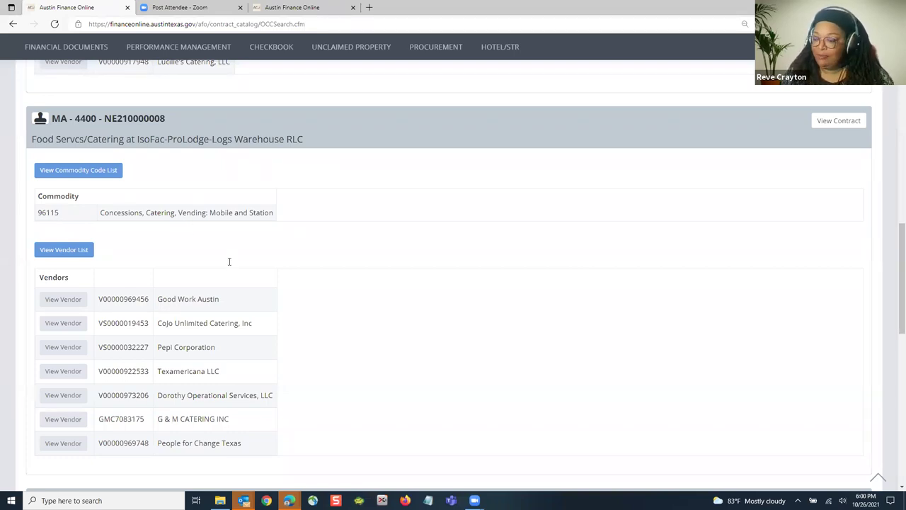
pyautogui.scroll(-1, 229, 259)
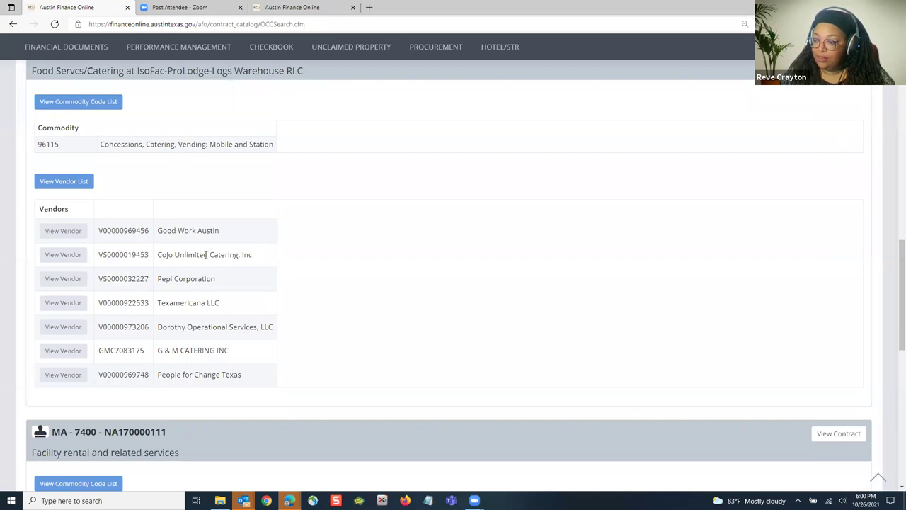
pyautogui.scroll(1, 206, 254)
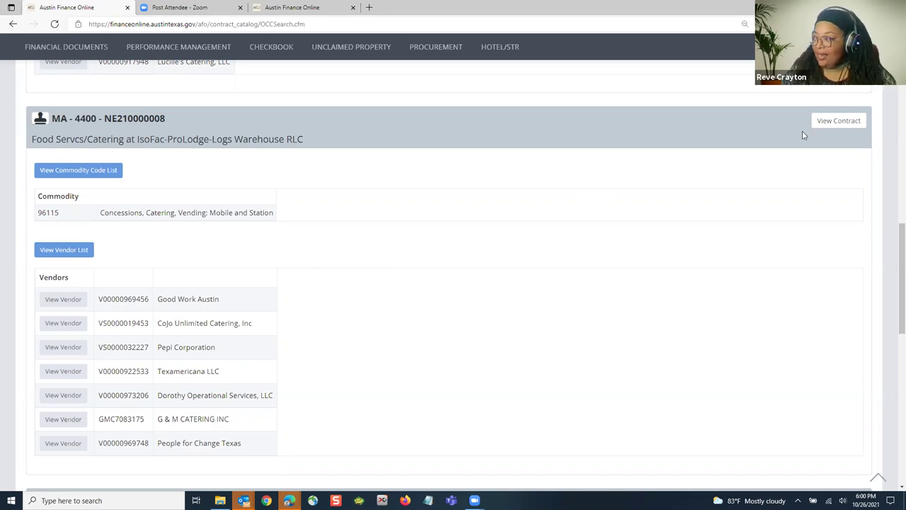
# Step: Open the full details of contract MA-4400-NE210000008 and bring up its order list
pyautogui.click(838, 121)
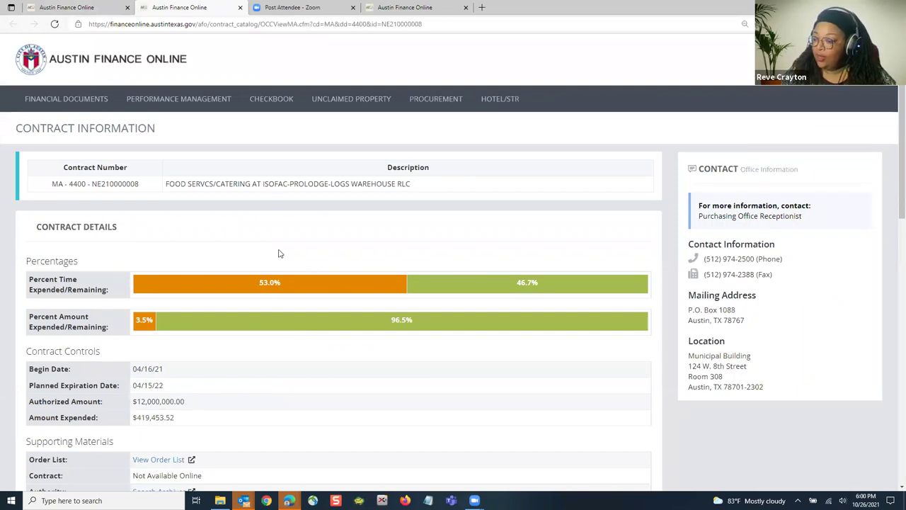
pyautogui.scroll(-1, 243, 265)
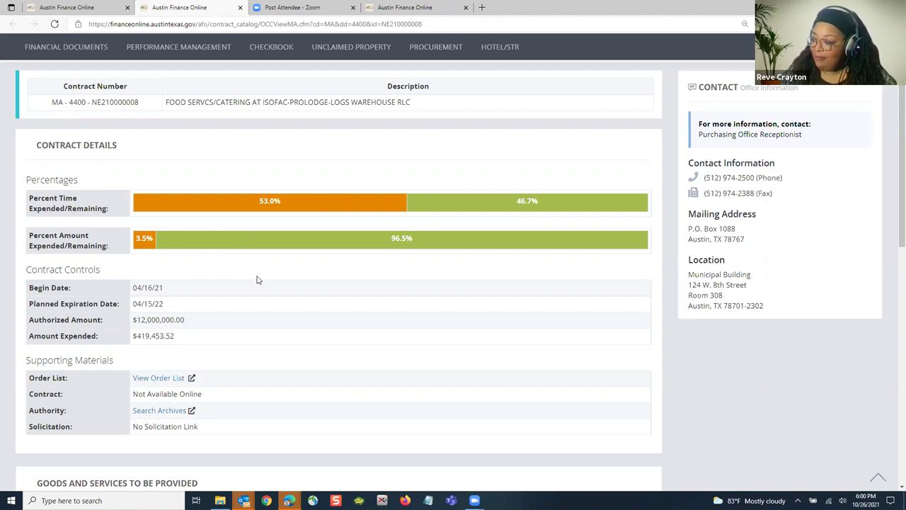
pyautogui.scroll(-1, 208, 270)
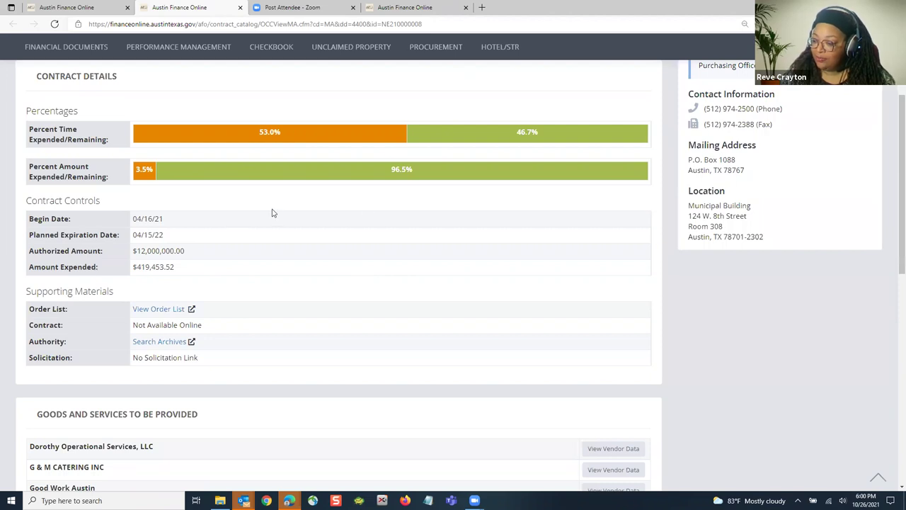
pyautogui.scroll(-1, 274, 212)
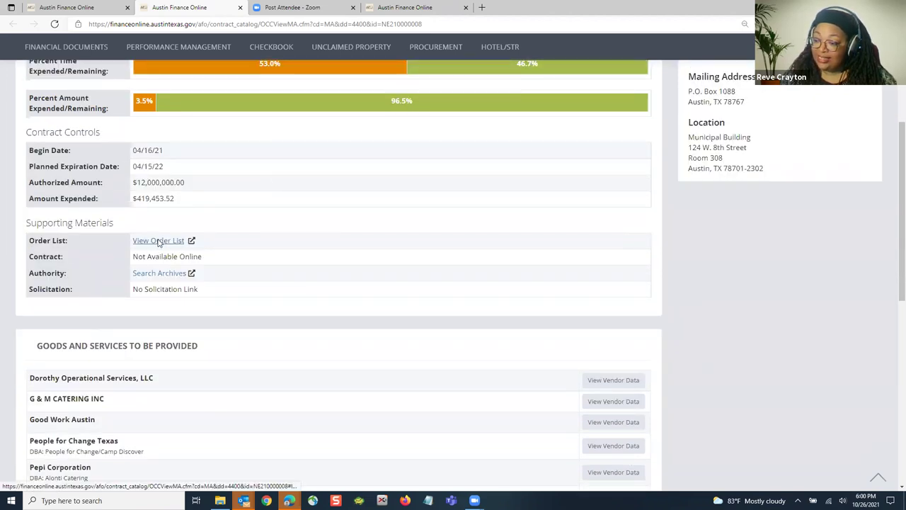
pyautogui.click(159, 241)
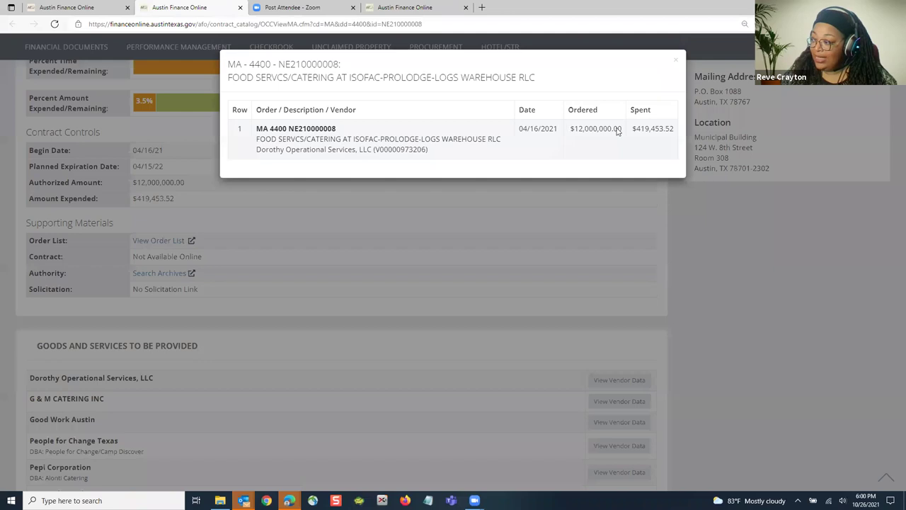
# Step: Close the order list and request vendor data for Texamericana LLC under commodity 96115
pyautogui.click(676, 60)
pyautogui.scroll(-1, 273, 237)
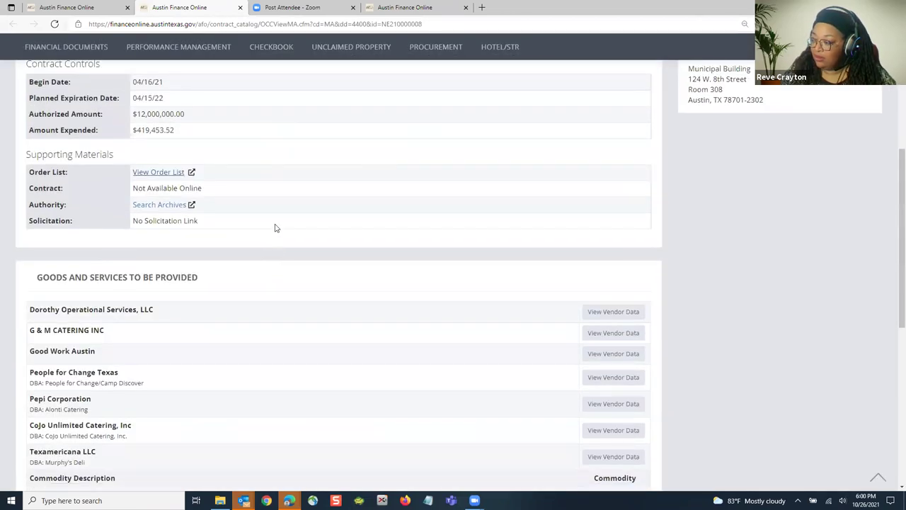
pyautogui.scroll(-2, 213, 198)
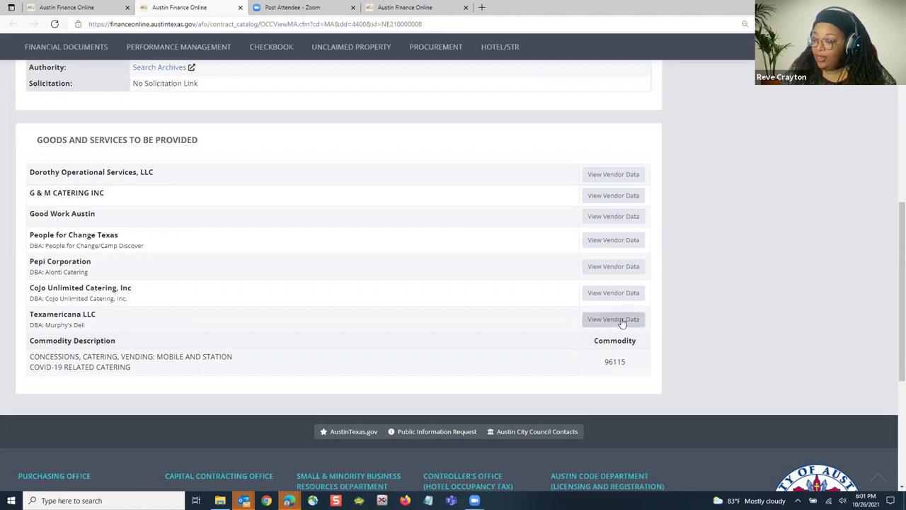
pyautogui.click(596, 323)
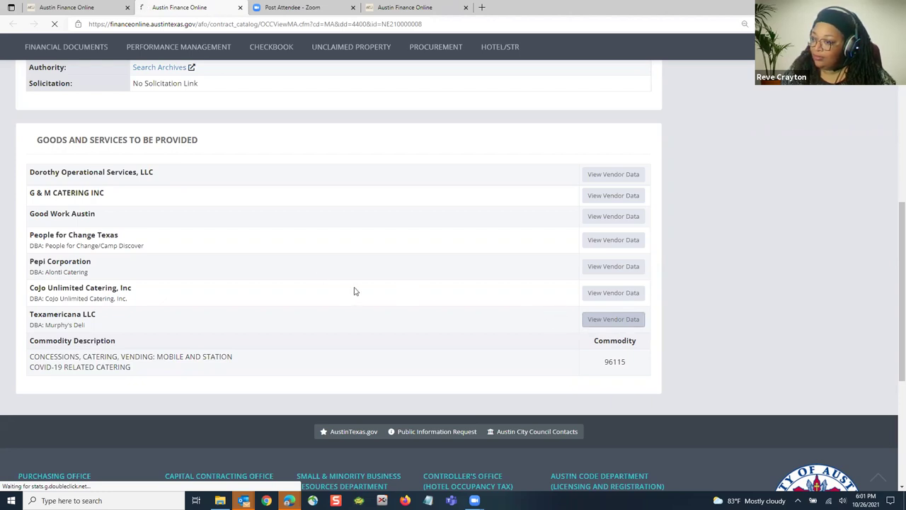
pyautogui.scroll(1, 358, 291)
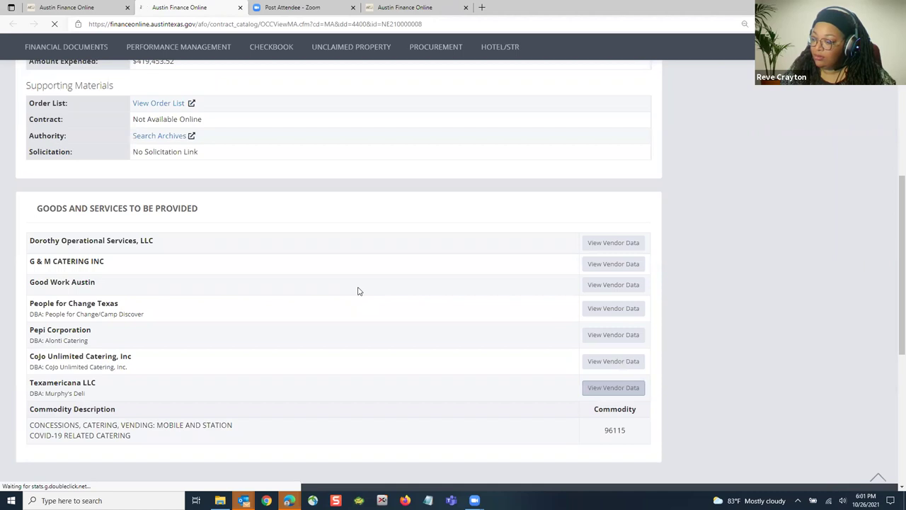
pyautogui.scroll(-1, 359, 291)
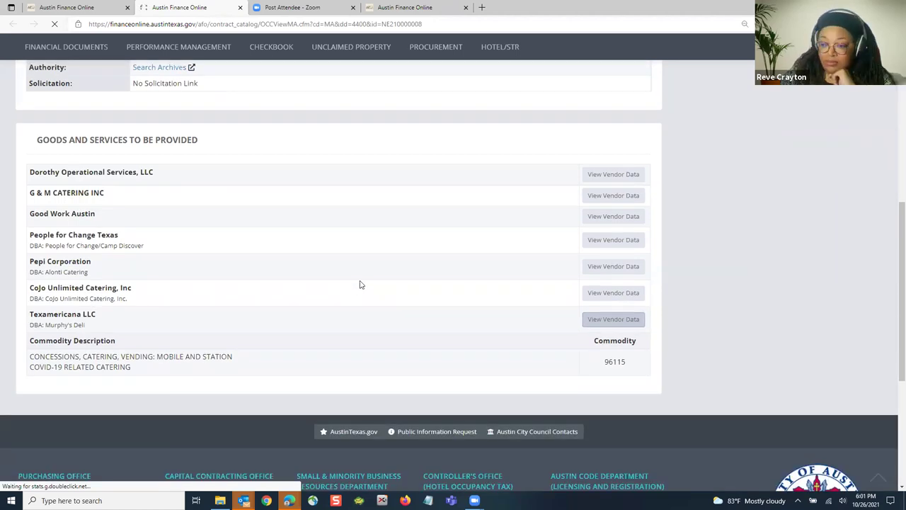
pyautogui.scroll(2, 359, 284)
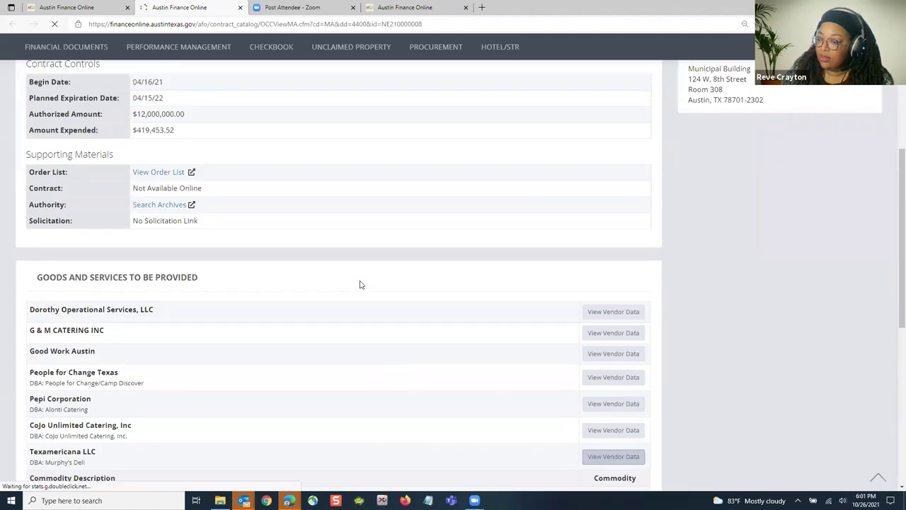
pyautogui.scroll(1, 360, 284)
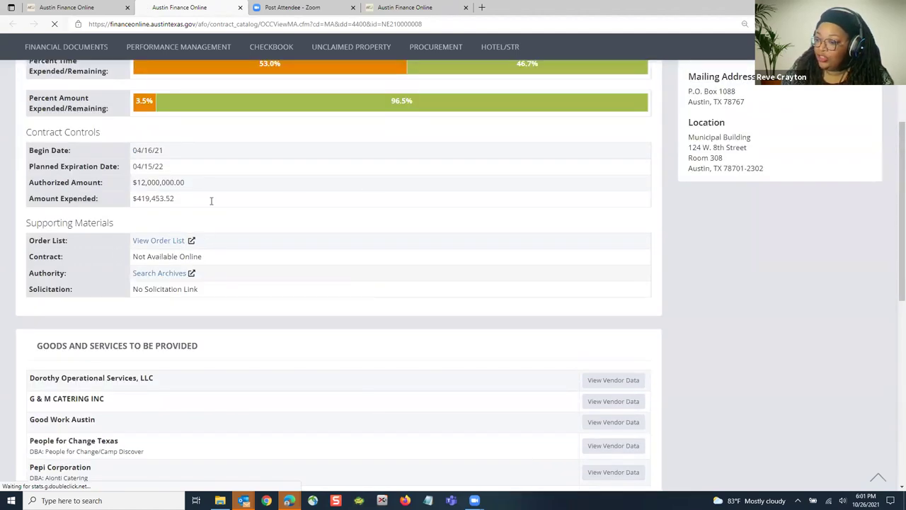
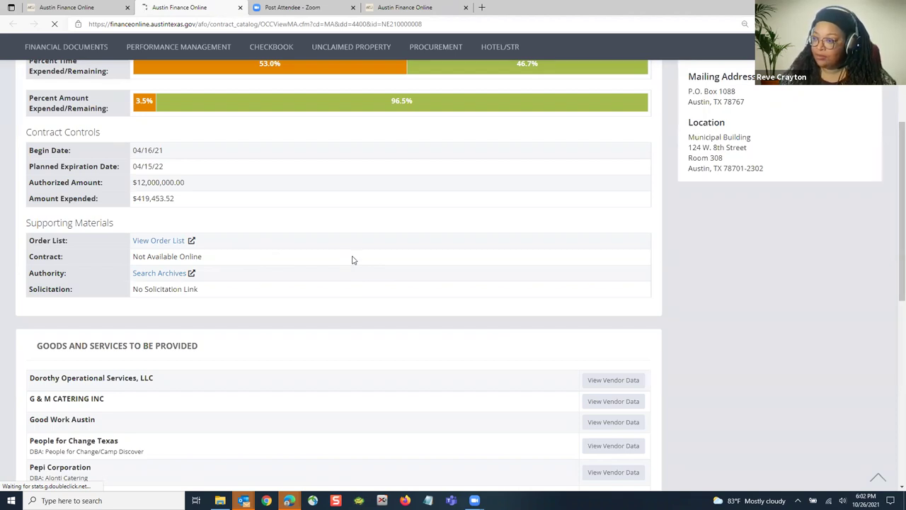
# Step: Return to the first tab's search results and scroll up to MA - 8200 - NA120000154 Catering and Concessions at ACCD
pyautogui.scroll(-4, 368, 259)
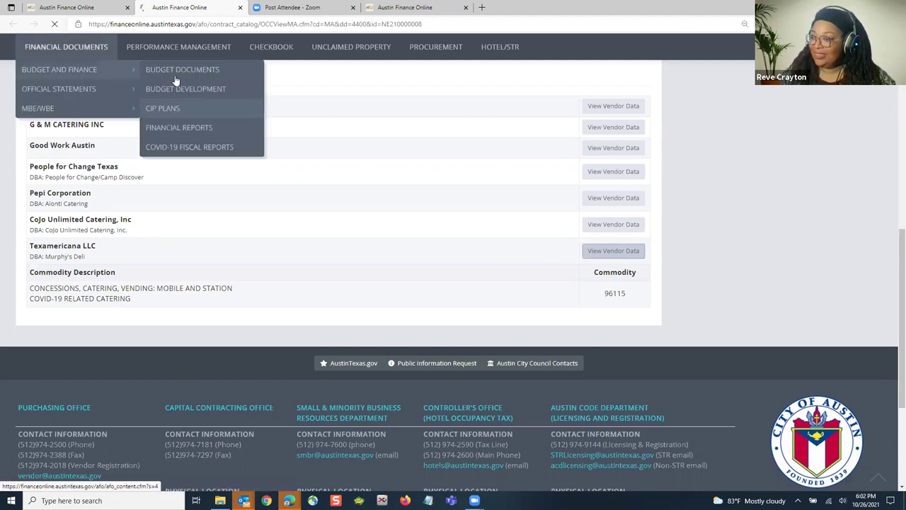
pyautogui.click(55, 25)
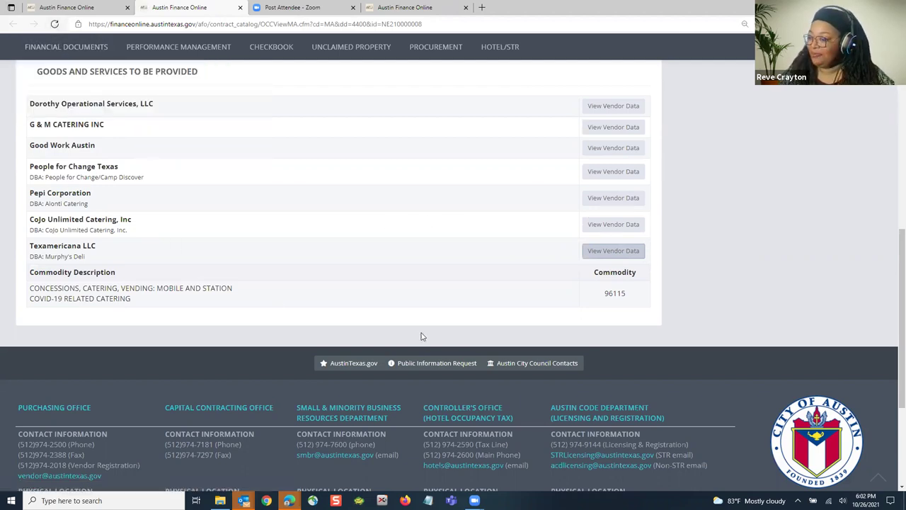
pyautogui.scroll(4, 436, 309)
pyautogui.scroll(1, 436, 310)
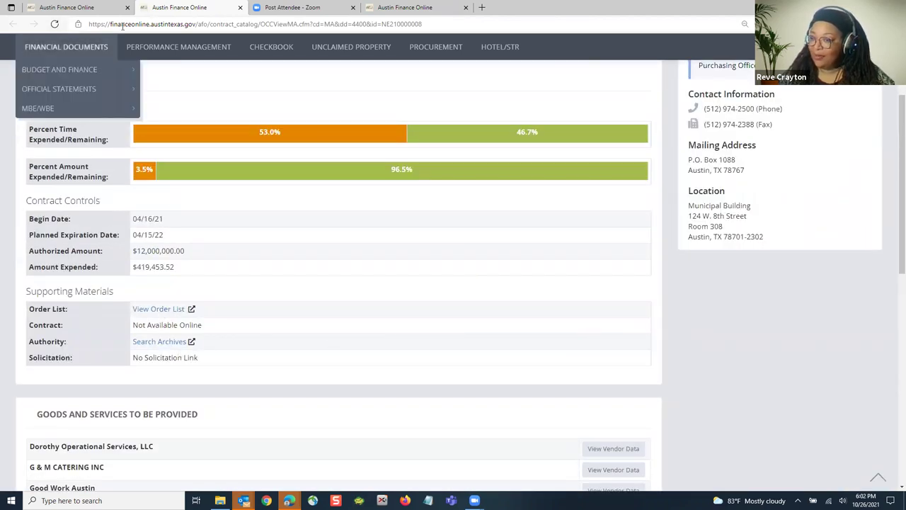
pyautogui.click(88, 9)
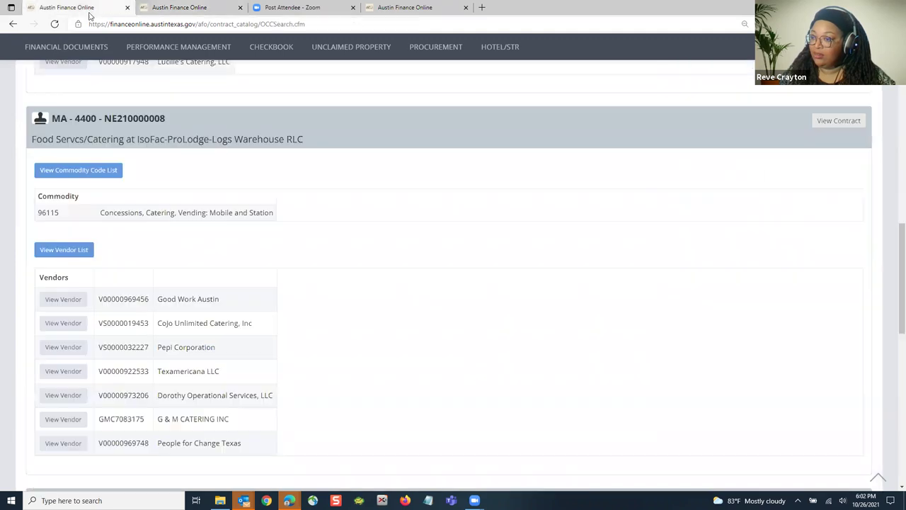
pyautogui.scroll(4, 354, 277)
pyautogui.scroll(2, 356, 296)
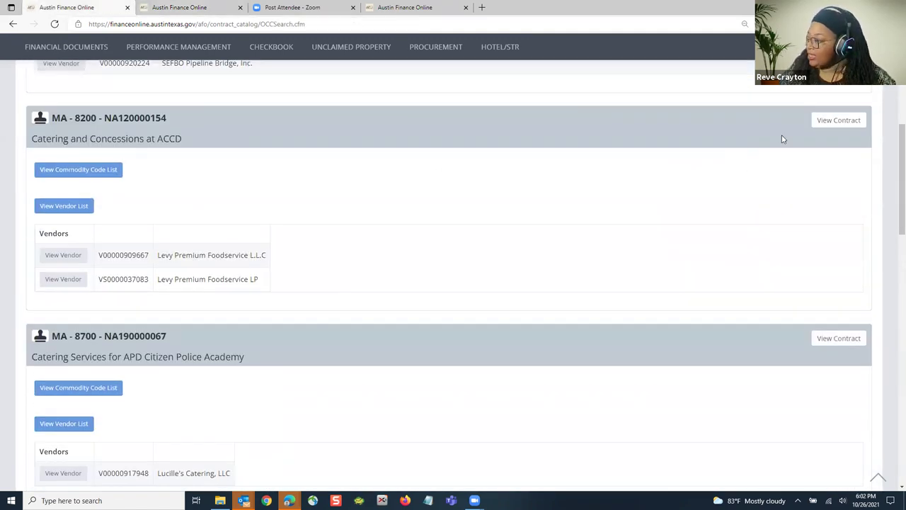
# Step: Open the MA-8200 contract's details and review Contract Details and Supporting Materials (80.8% of $12,162,951.04 expended)
pyautogui.click(840, 121)
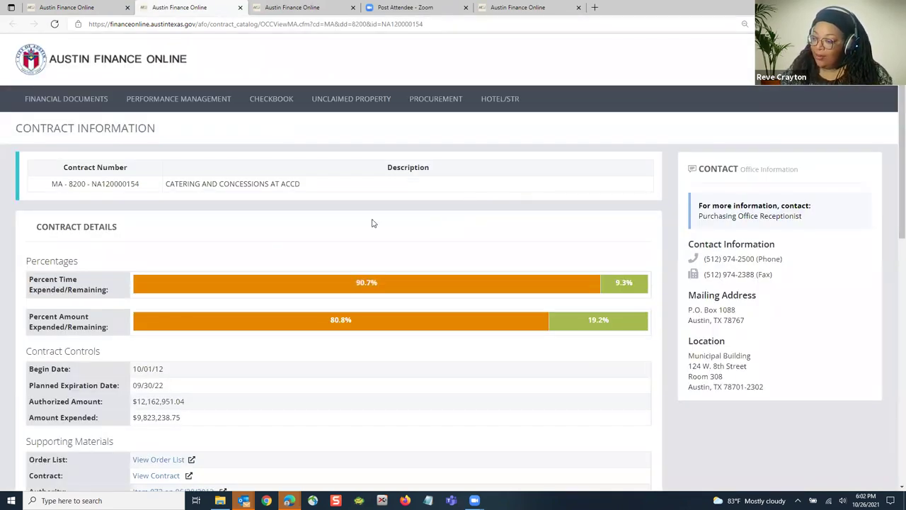
pyautogui.scroll(-1, 373, 223)
pyautogui.scroll(-1, 425, 268)
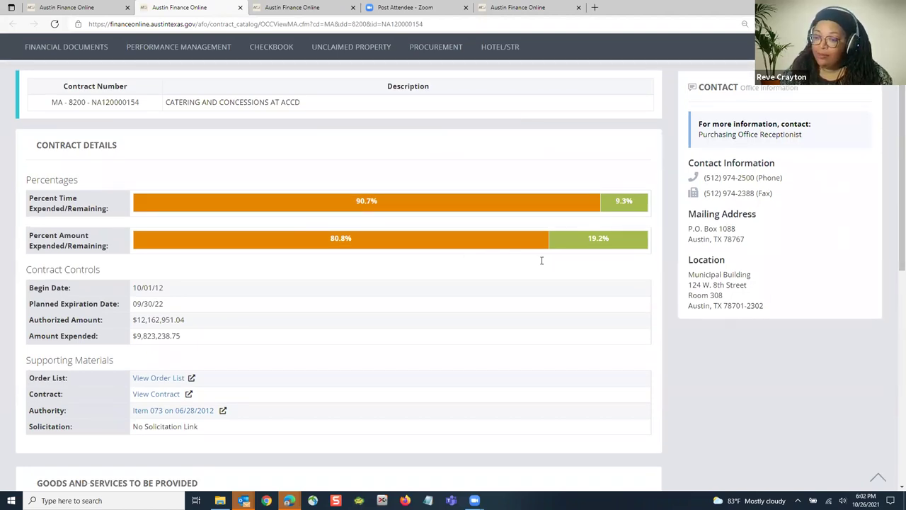
pyautogui.scroll(-1, 43, 248)
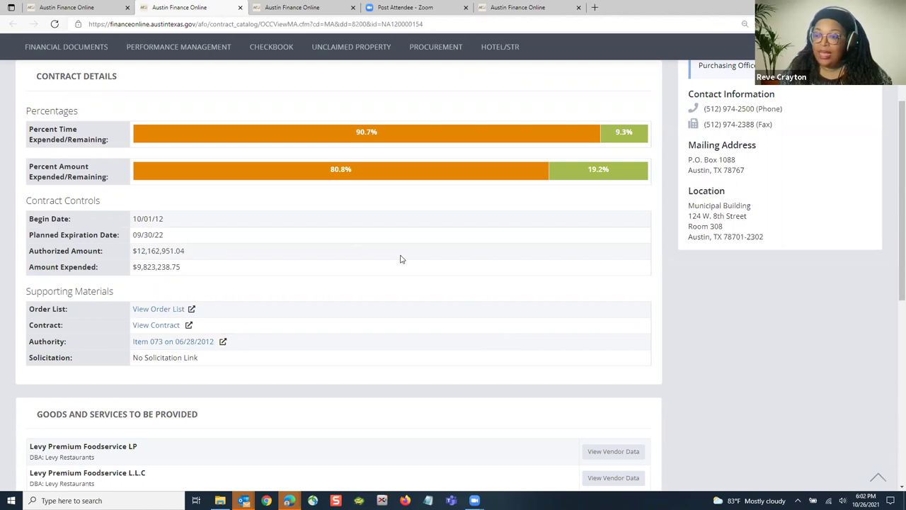
pyautogui.scroll(3, 401, 257)
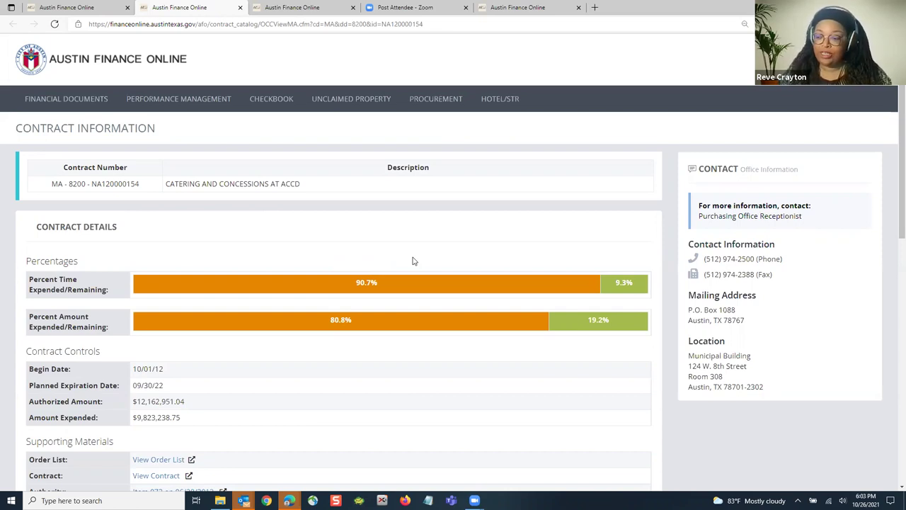
pyautogui.scroll(-1, 375, 267)
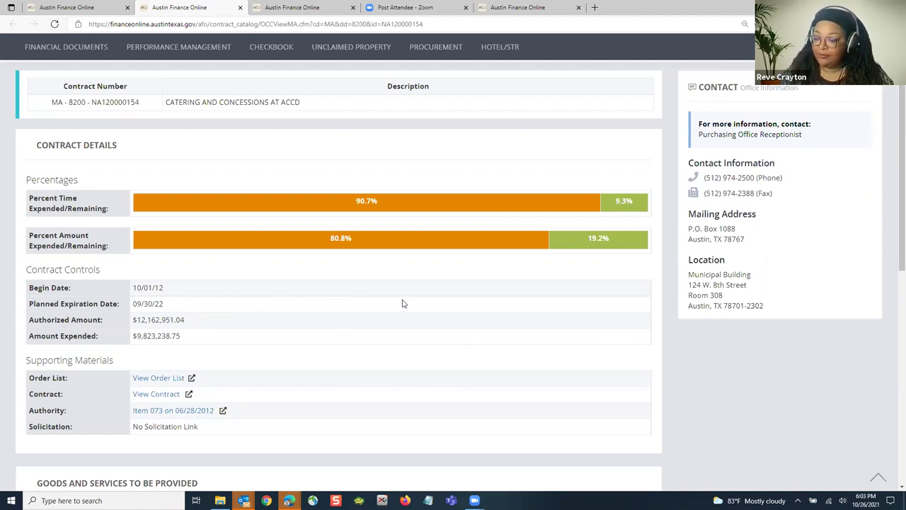
pyautogui.scroll(-1, 402, 303)
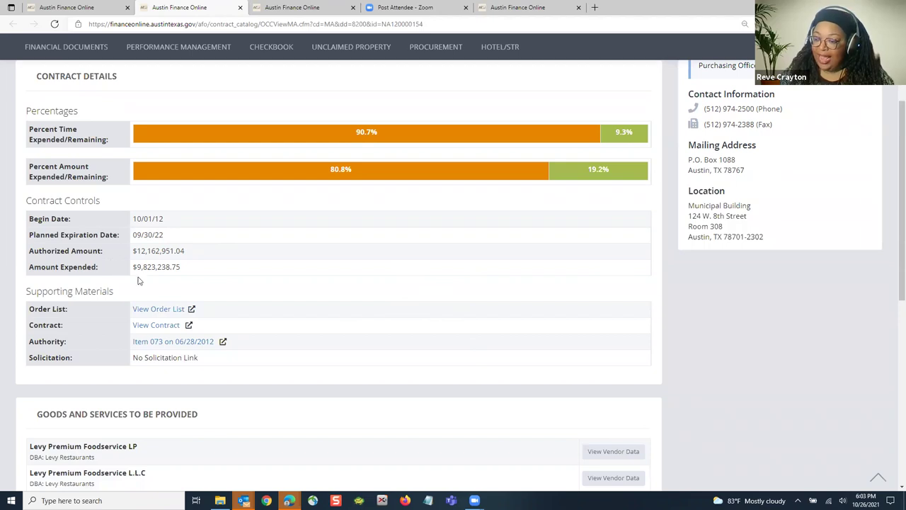
# Step: Open the 757-page MA 8200 contract PDF and scroll to page 1, Amendment No. 4
pyautogui.click(153, 326)
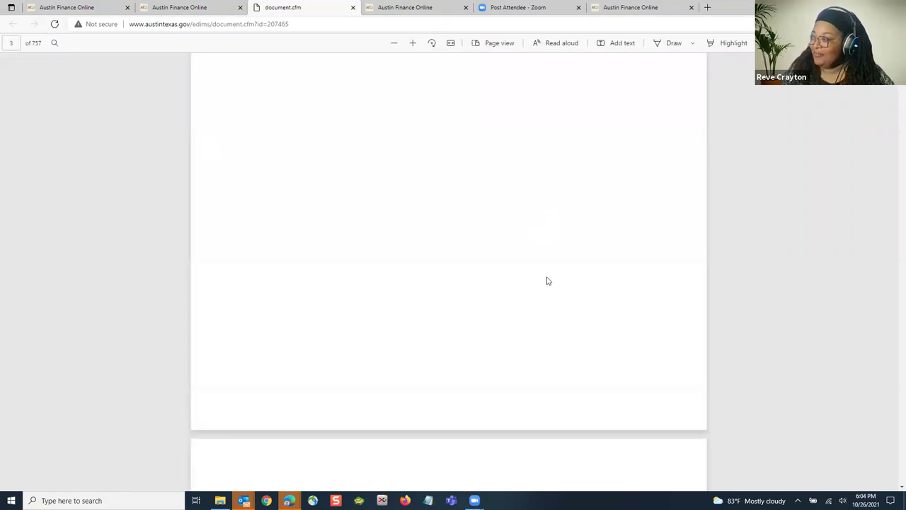
pyautogui.scroll(-5, 545, 277)
pyautogui.scroll(12, 472, 279)
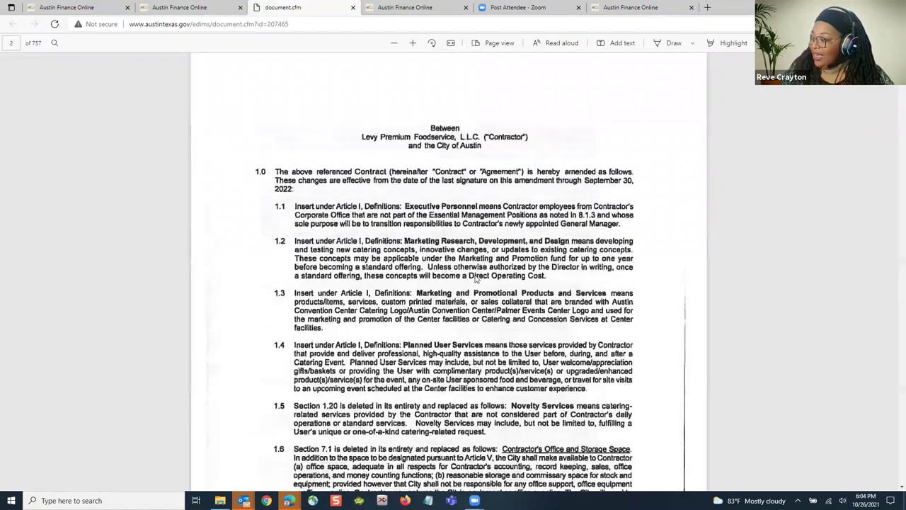
pyautogui.scroll(5, 472, 276)
pyautogui.scroll(4, 531, 222)
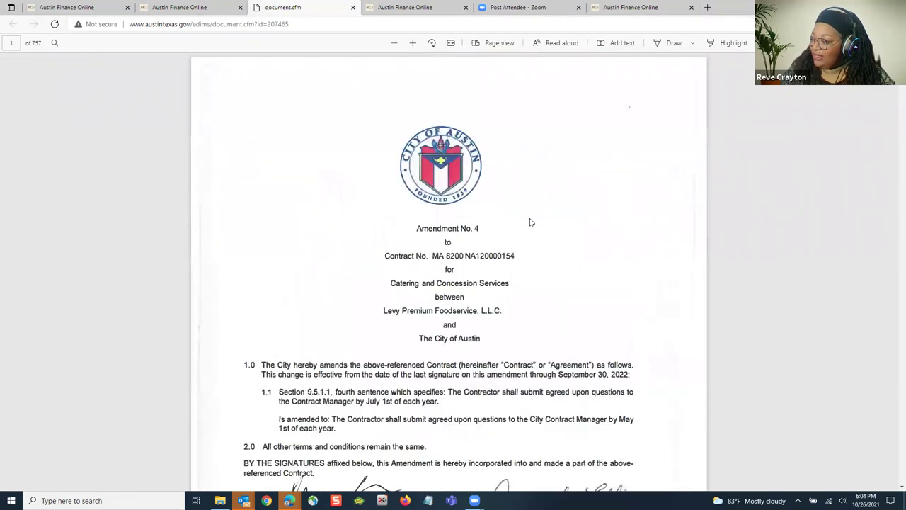
pyautogui.scroll(-1, 491, 349)
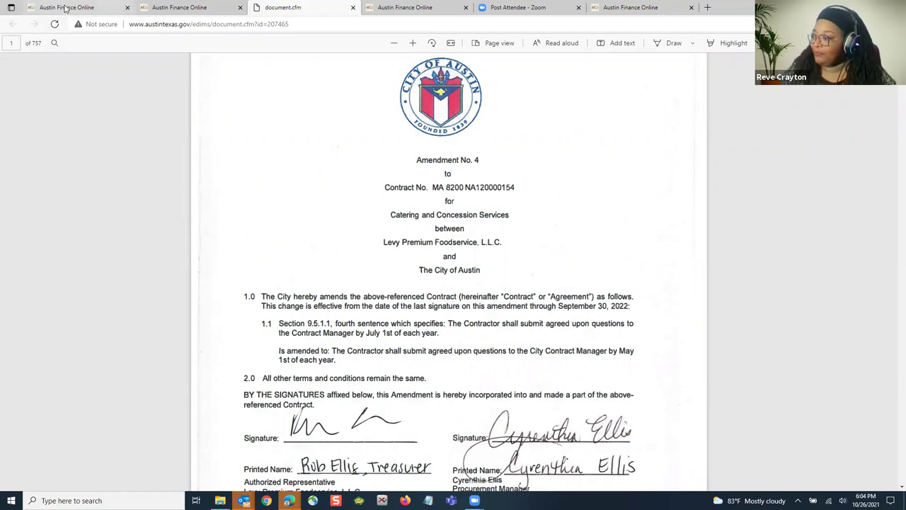
# Step: From the first tab's top, go to Procurement > Contracts > Active Contracts to see the category tiles
pyautogui.click(66, 8)
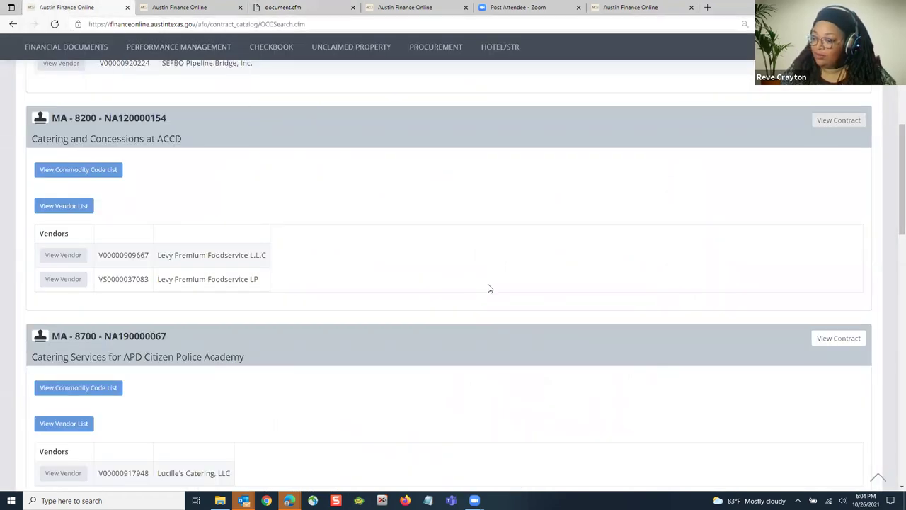
pyautogui.scroll(2, 453, 341)
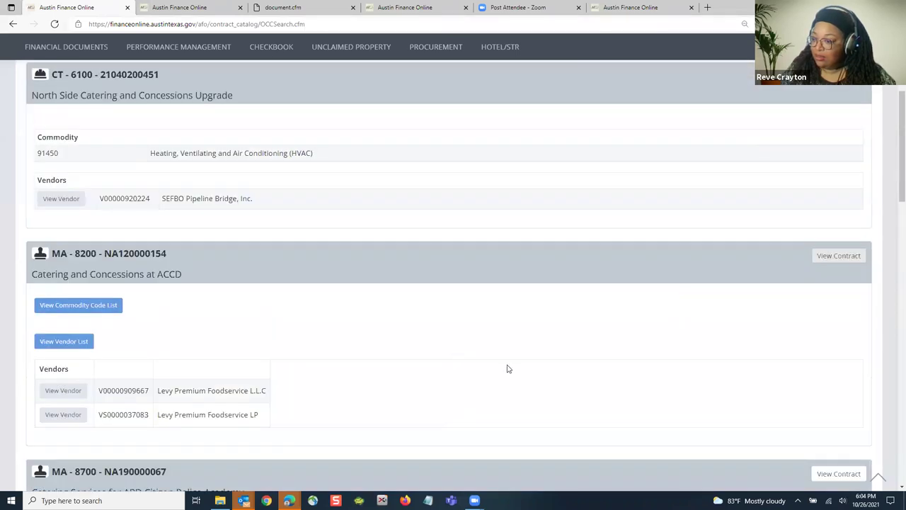
pyautogui.scroll(2, 509, 370)
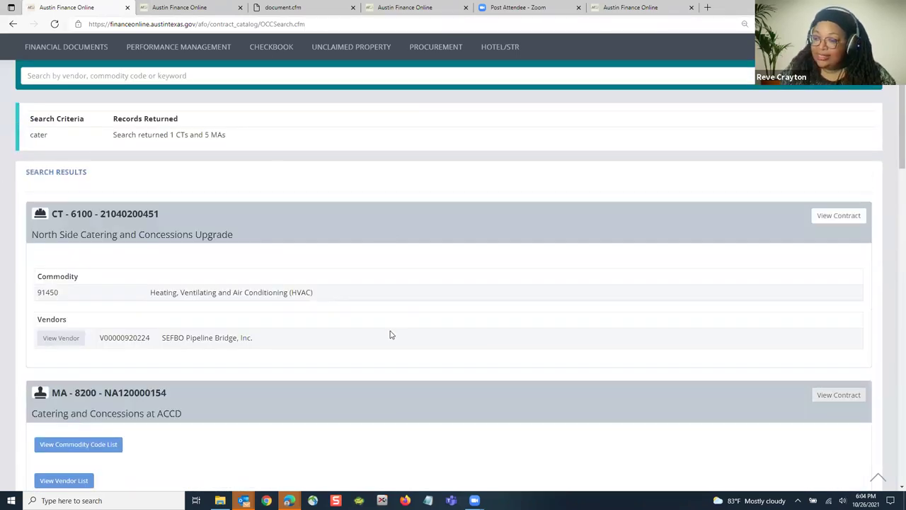
pyautogui.scroll(1, 370, 360)
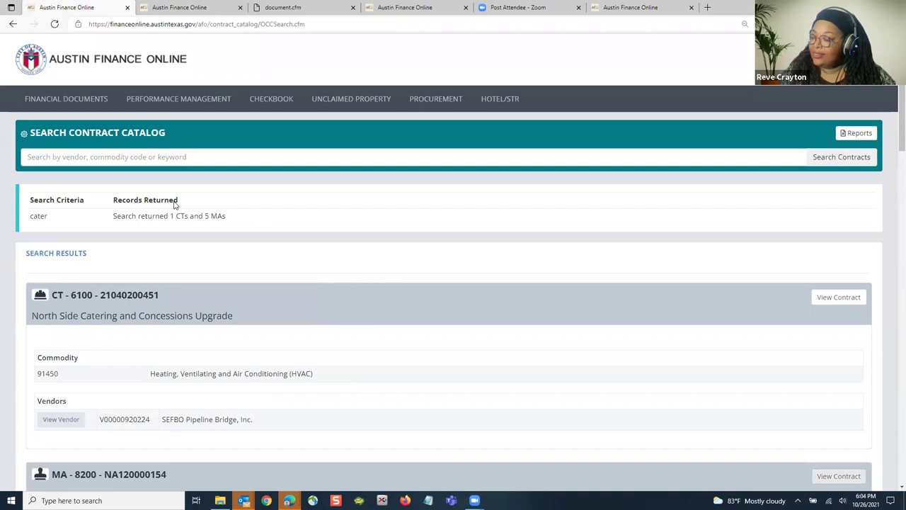
pyautogui.click(435, 101)
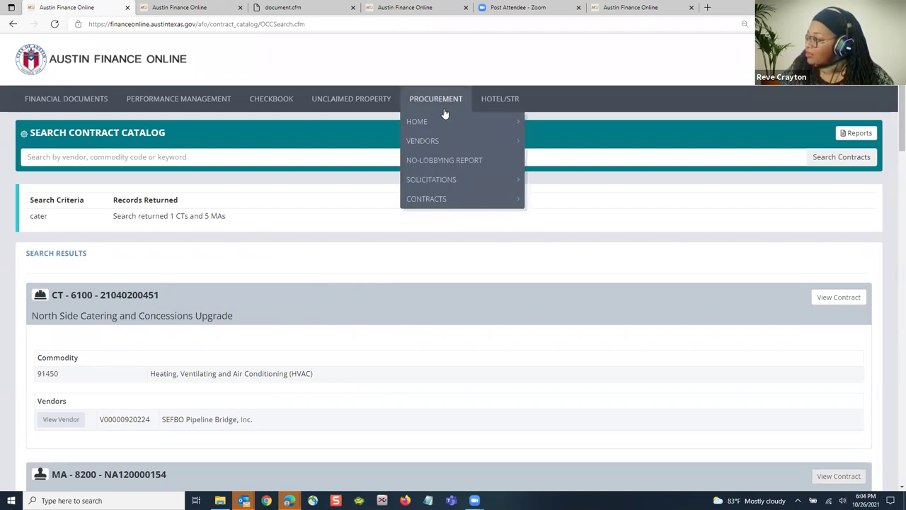
pyautogui.moveTo(495, 199)
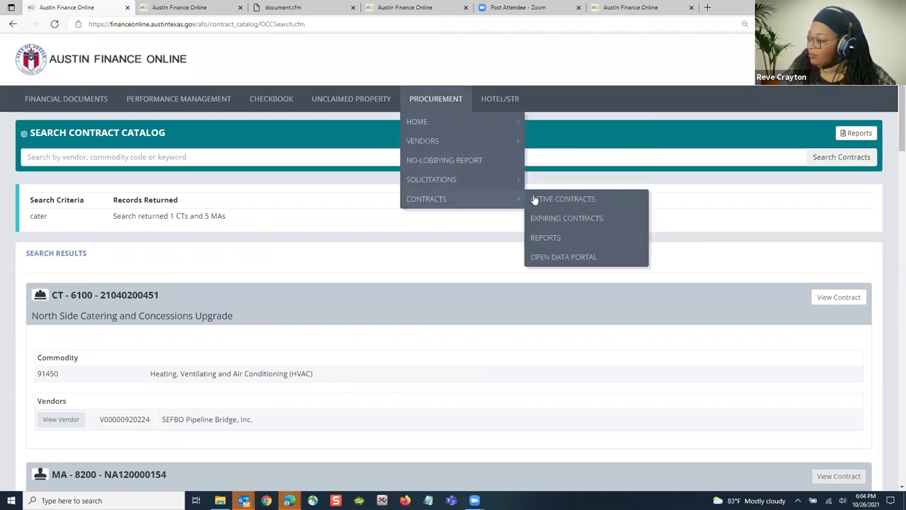
pyautogui.click(531, 200)
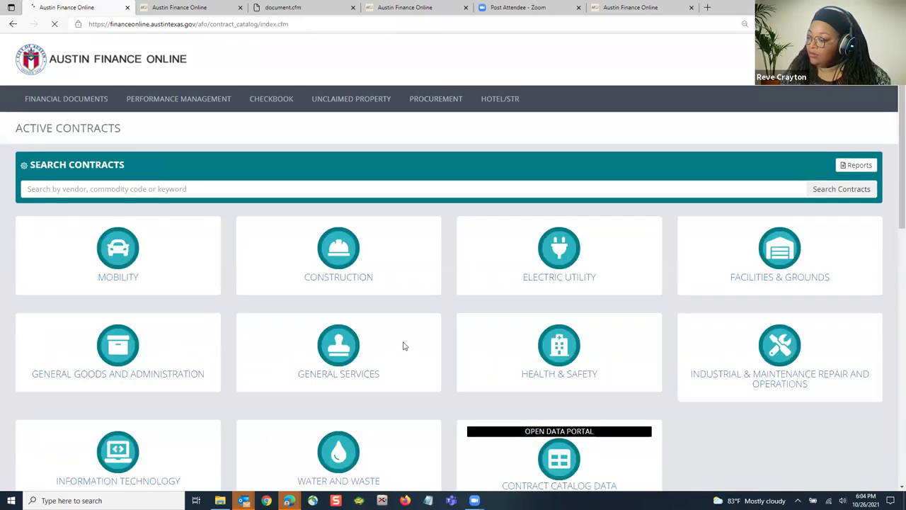
pyautogui.scroll(-2, 396, 336)
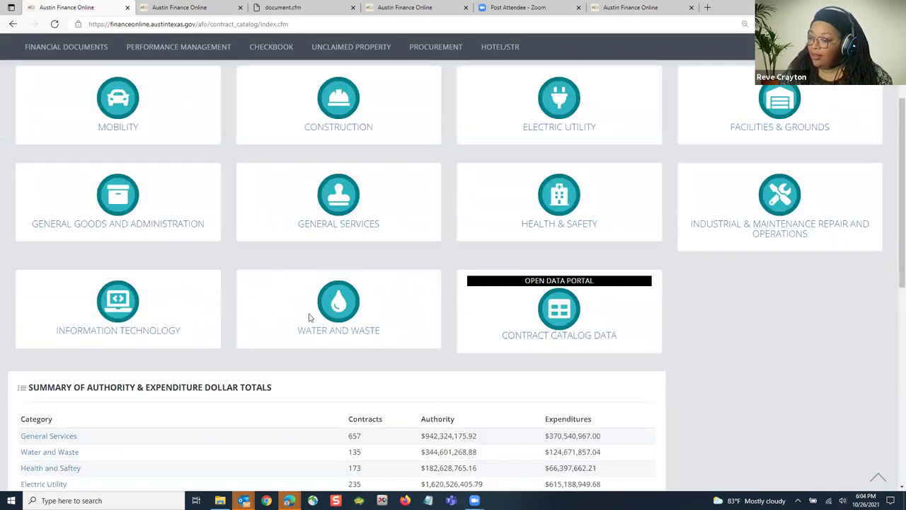
pyautogui.scroll(2, 532, 220)
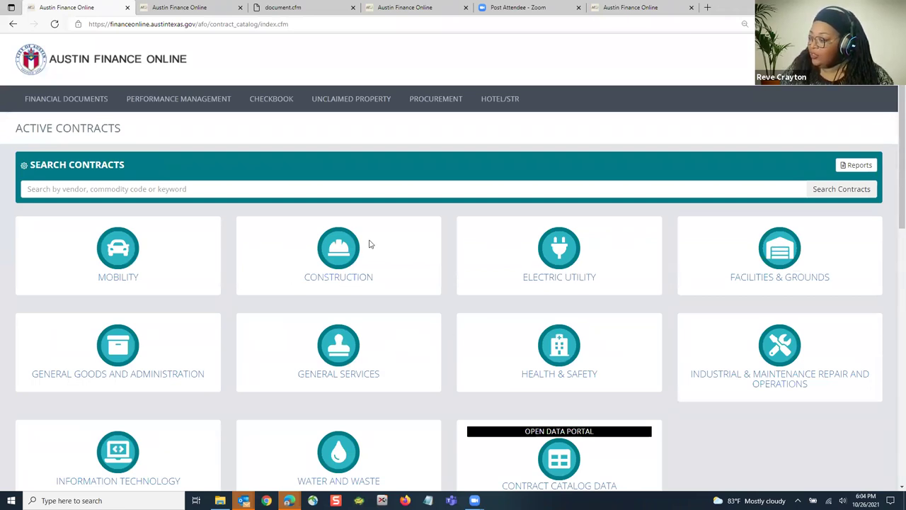
# Step: Open the Construction category and locate MA - 6100 - SA170000001 Williamson Creek WW Interceptor
pyautogui.click(329, 281)
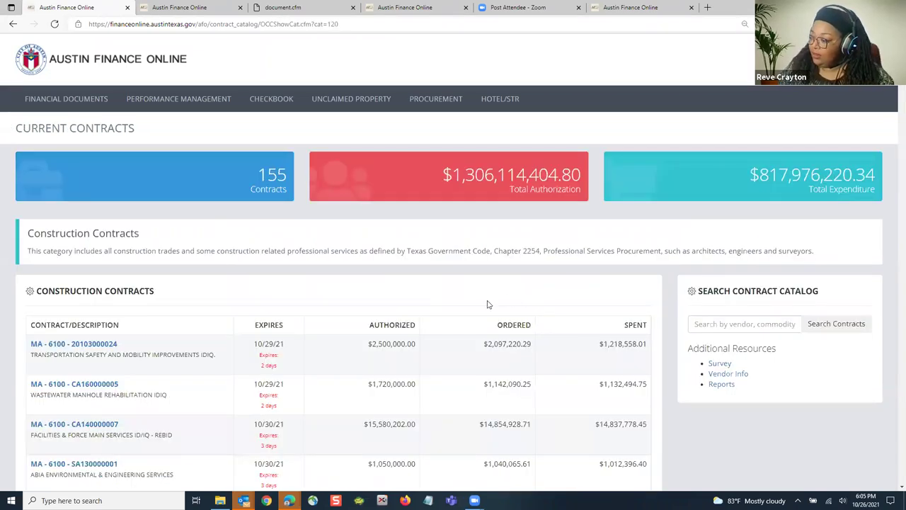
pyautogui.scroll(-1, 328, 312)
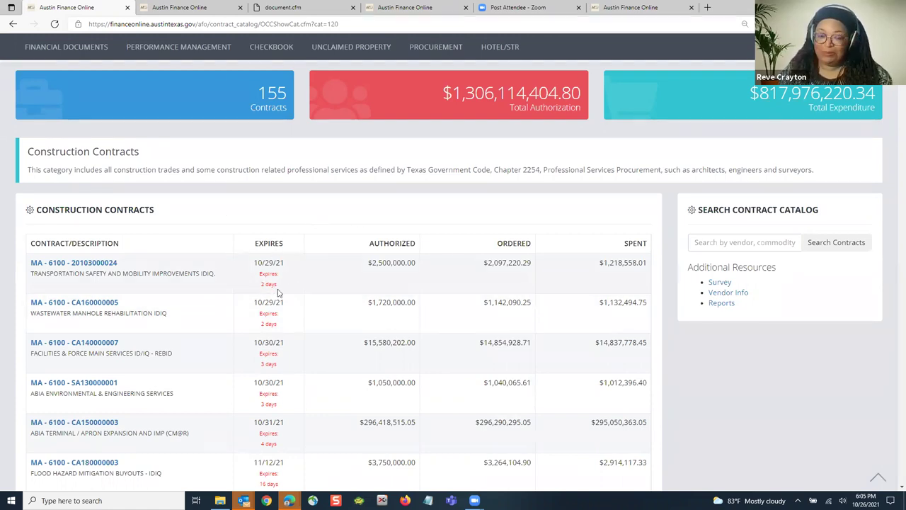
pyautogui.scroll(-15, 275, 282)
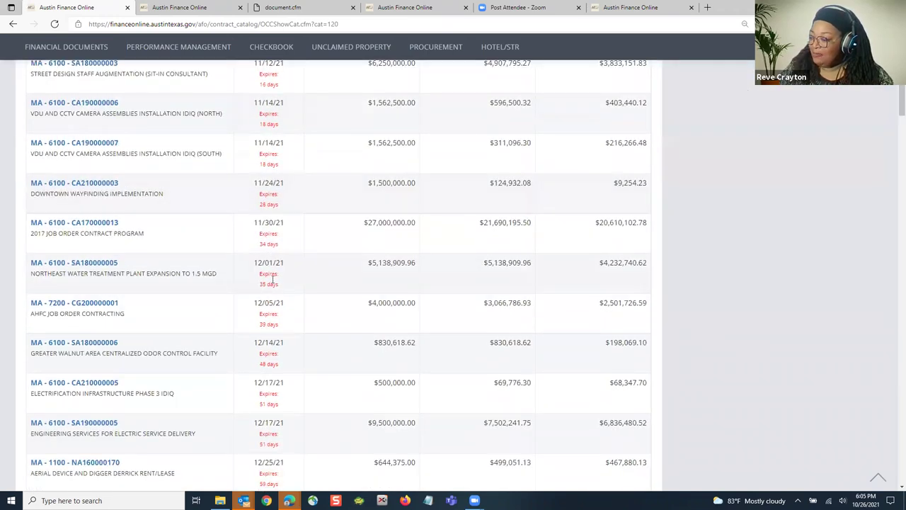
pyautogui.scroll(-15, 280, 274)
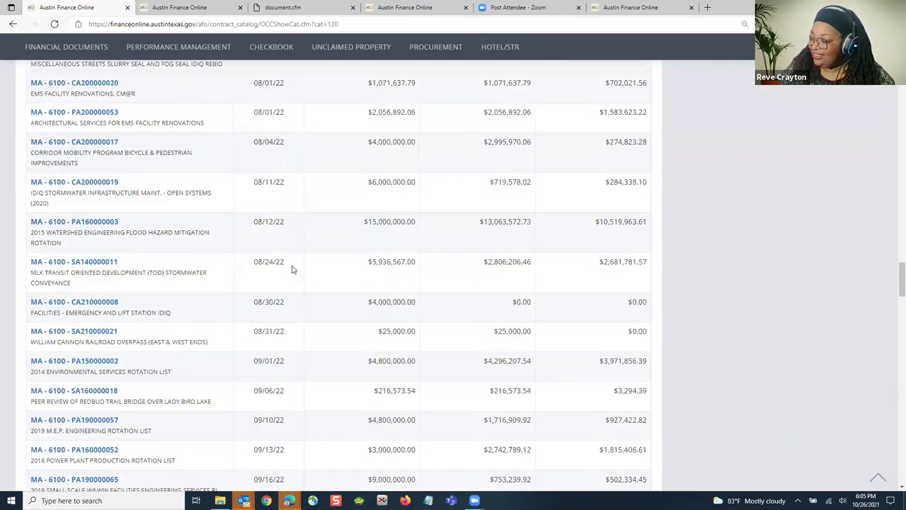
pyautogui.scroll(-15, 295, 276)
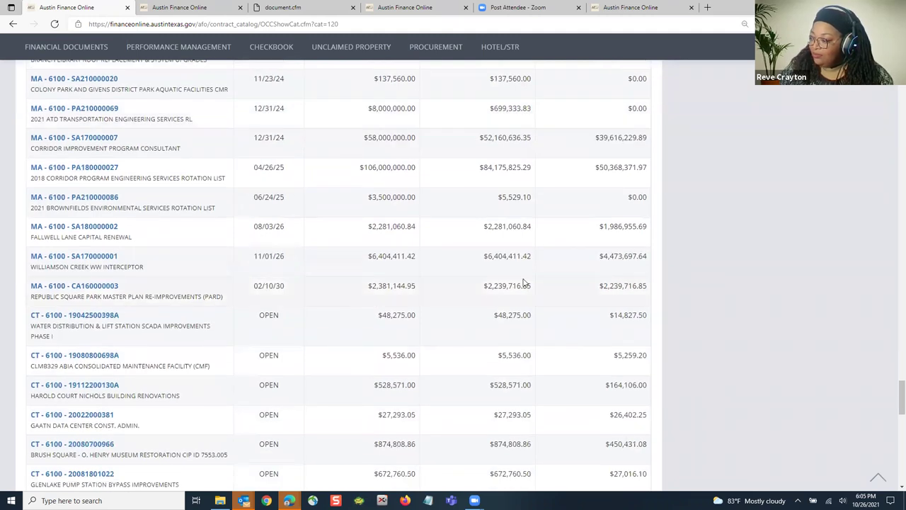
pyautogui.click(83, 258)
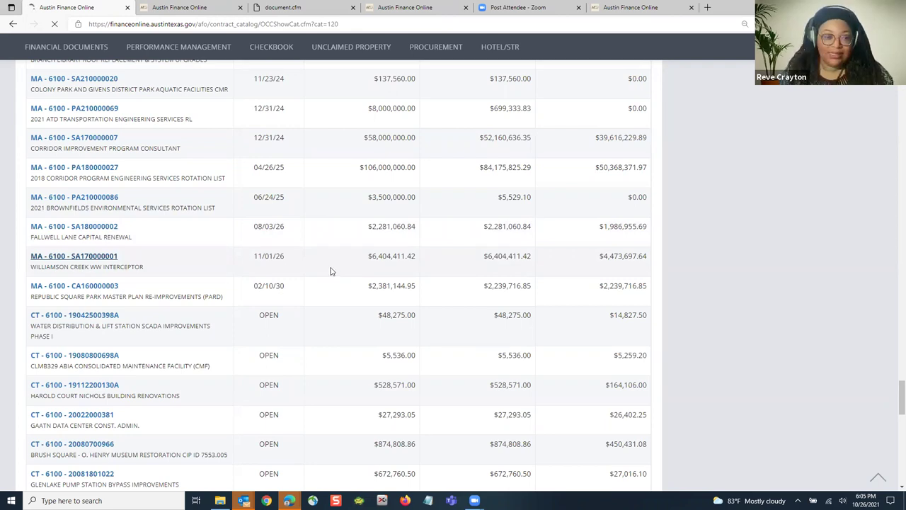
pyautogui.click(108, 260)
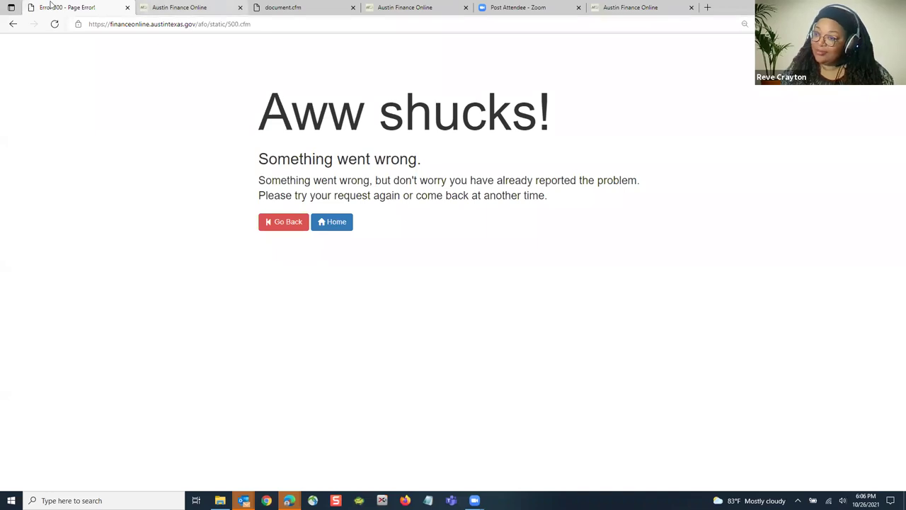
pyautogui.click(12, 25)
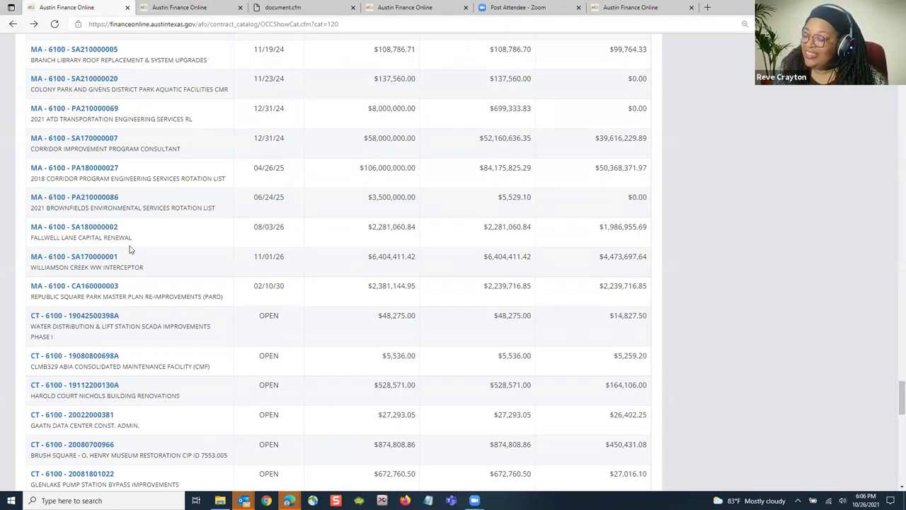
# Step: Check commodity code 96115 on the catering contract's details in the second tab
pyautogui.click(191, 9)
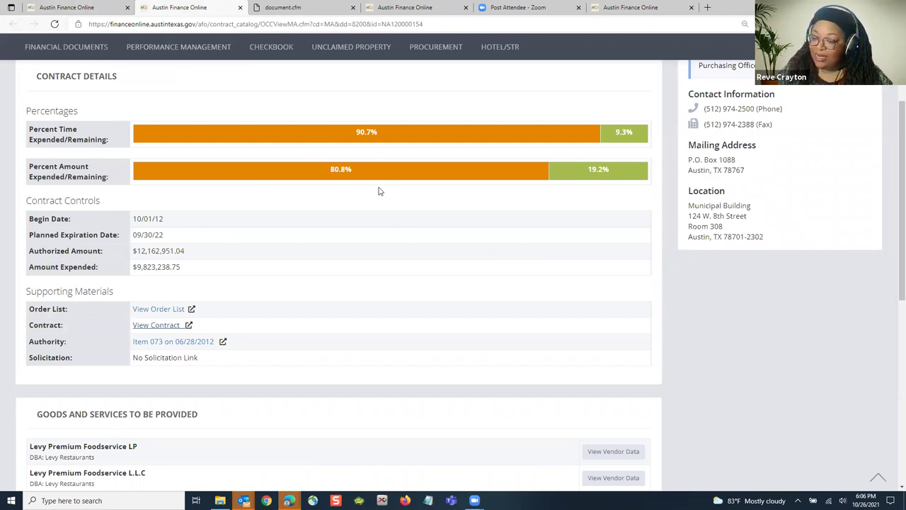
pyautogui.scroll(-4, 380, 191)
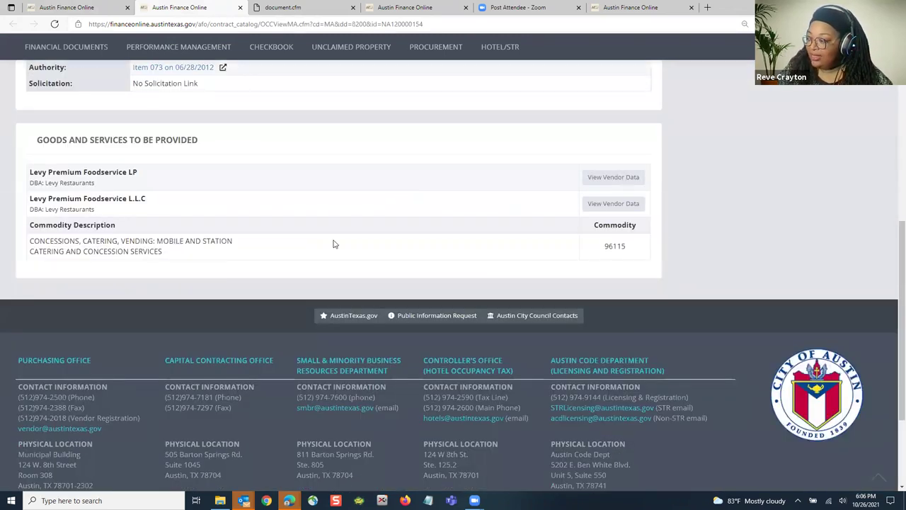
pyautogui.scroll(5, 222, 253)
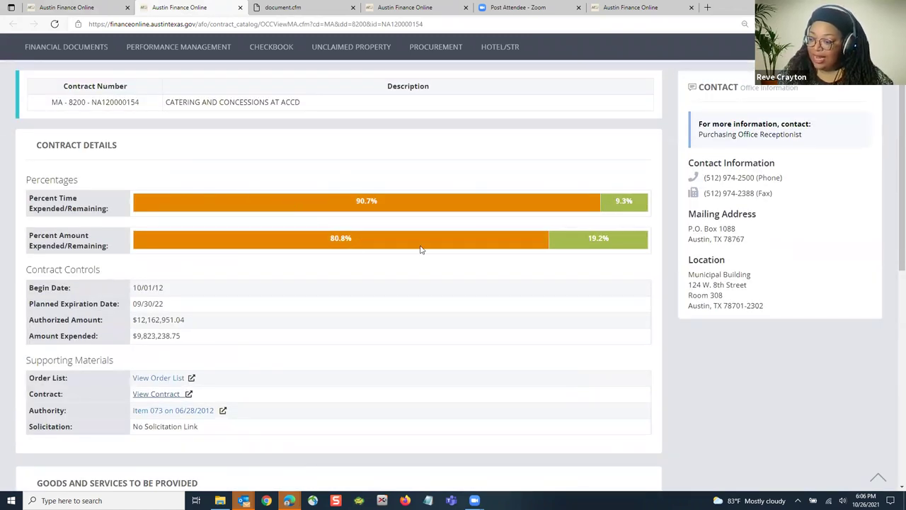
pyautogui.scroll(-6, 309, 148)
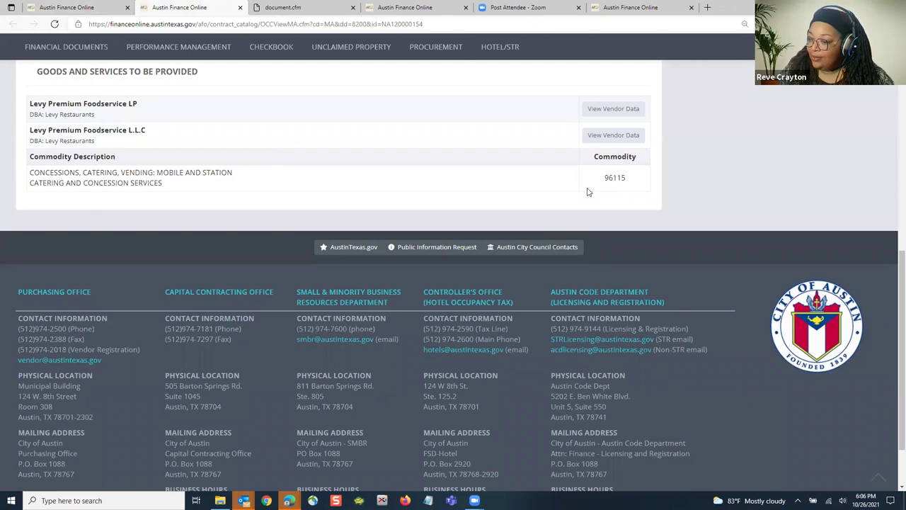
pyautogui.scroll(8, 534, 196)
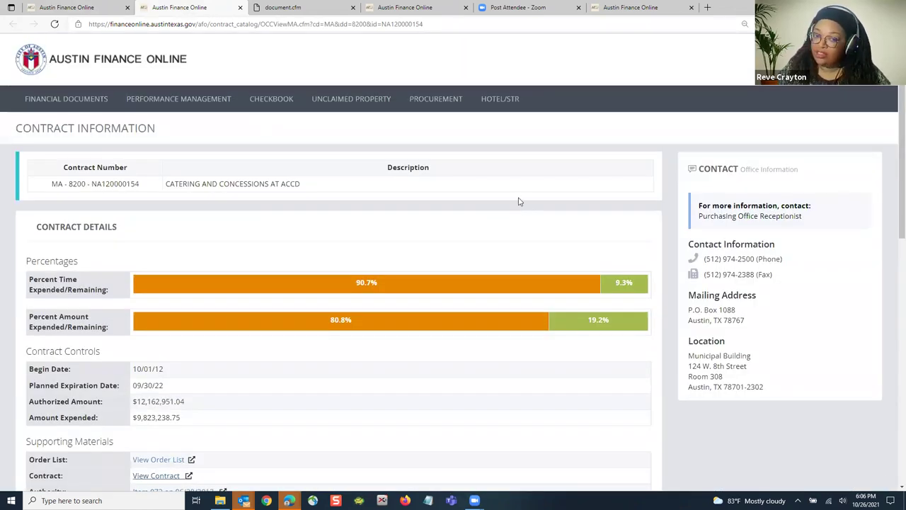
# Step: Go to Procurement > Vendors > Searches for the Search Forms & Research Tools page
pyautogui.moveTo(439, 103)
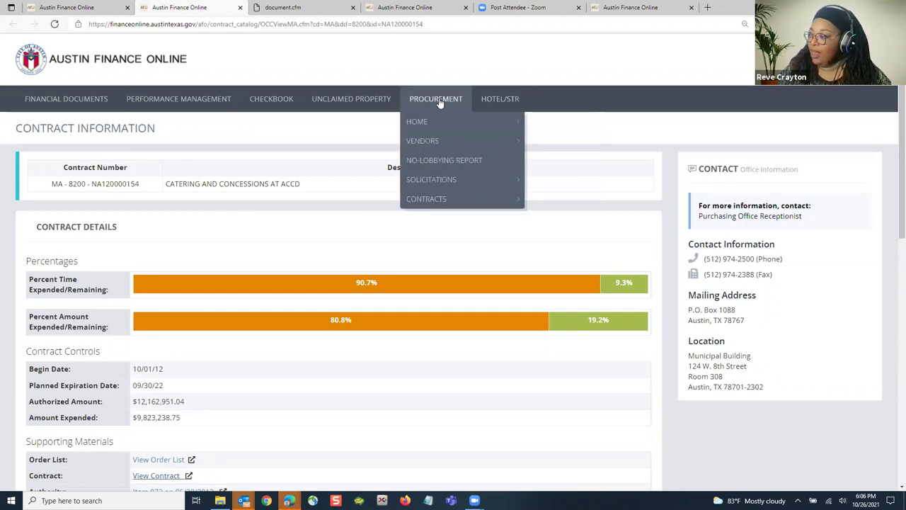
pyautogui.moveTo(433, 140)
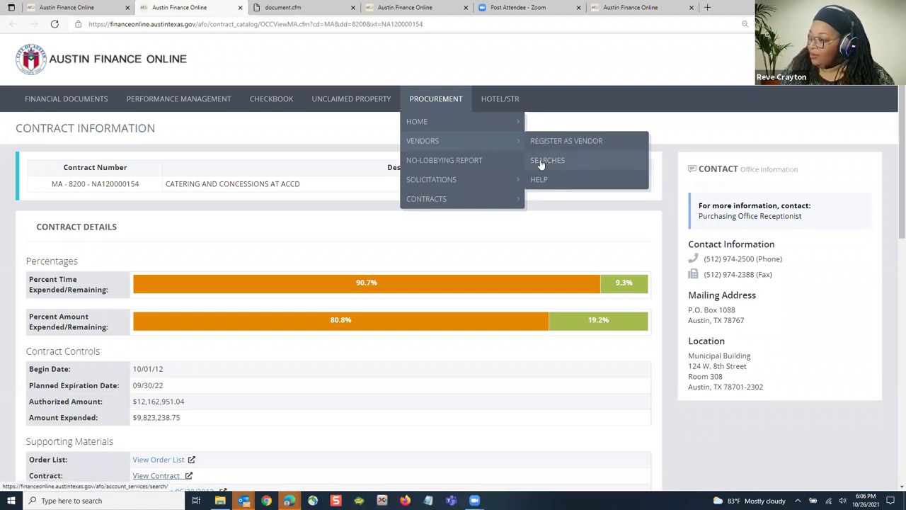
pyautogui.click(547, 160)
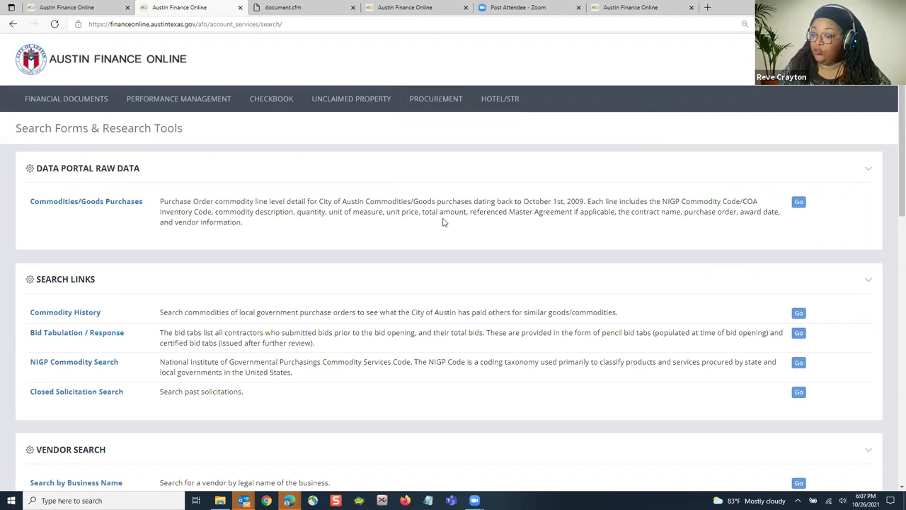
pyautogui.scroll(-1, 444, 222)
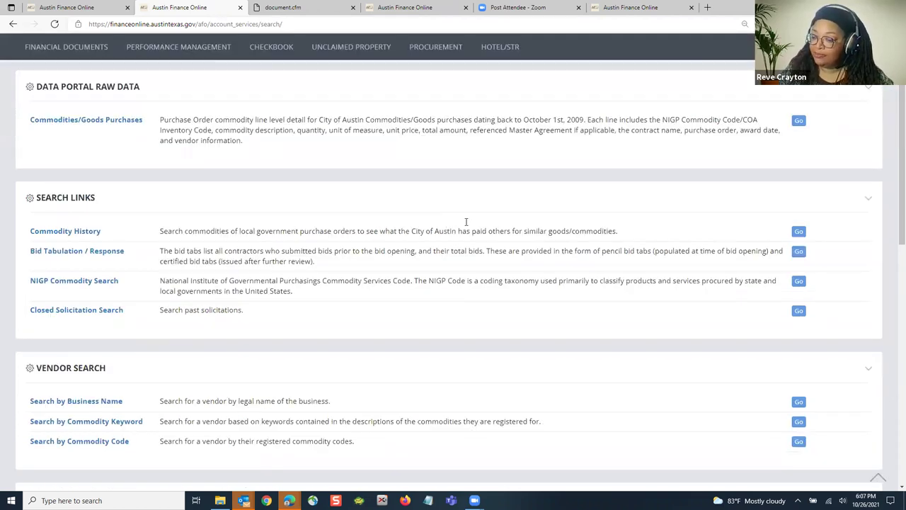
pyautogui.scroll(-2, 220, 189)
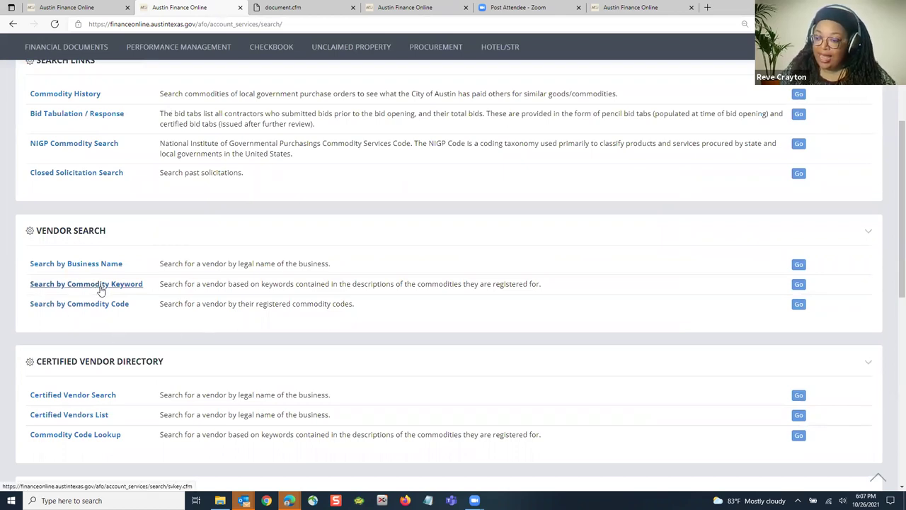
# Step: Search vendors by business name for 'murphy' and scroll through the matching vendors
pyautogui.click(97, 264)
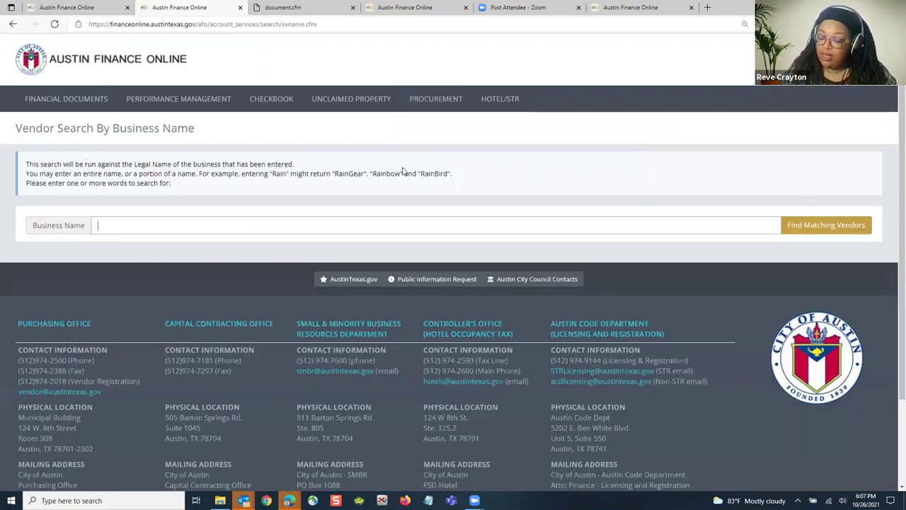
pyautogui.write('murphy')
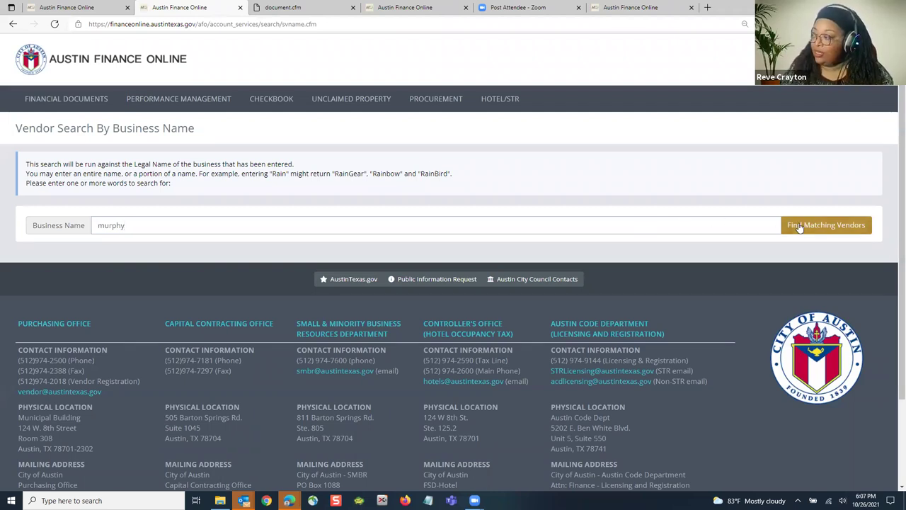
pyautogui.click(825, 224)
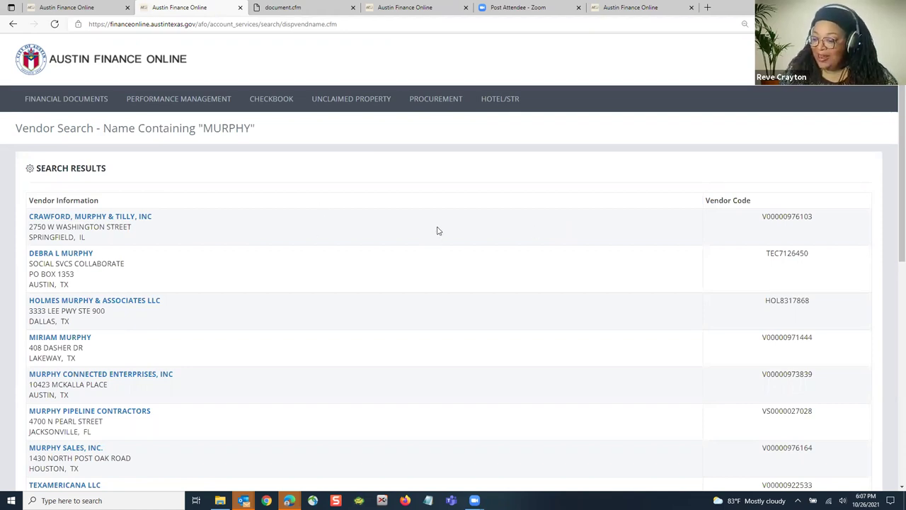
pyautogui.scroll(-3, 425, 224)
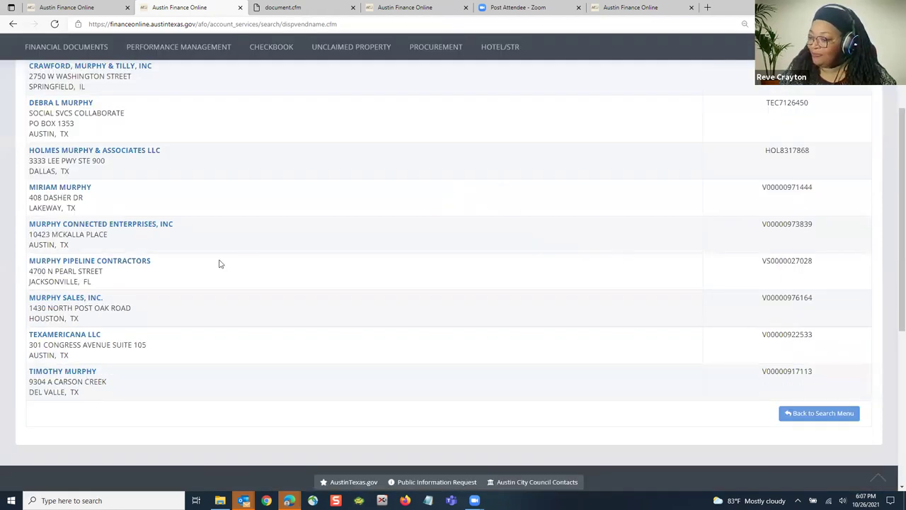
pyautogui.scroll(-1, 79, 293)
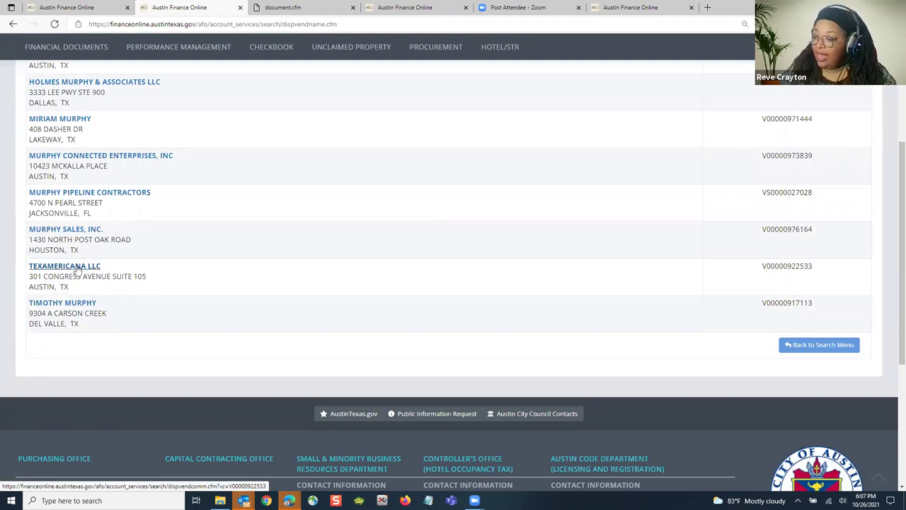
# Step: Open TEXAMERICANA LLC's Commodity Code List and scroll to 96115 Concessions, Catering, Vending
pyautogui.click(78, 268)
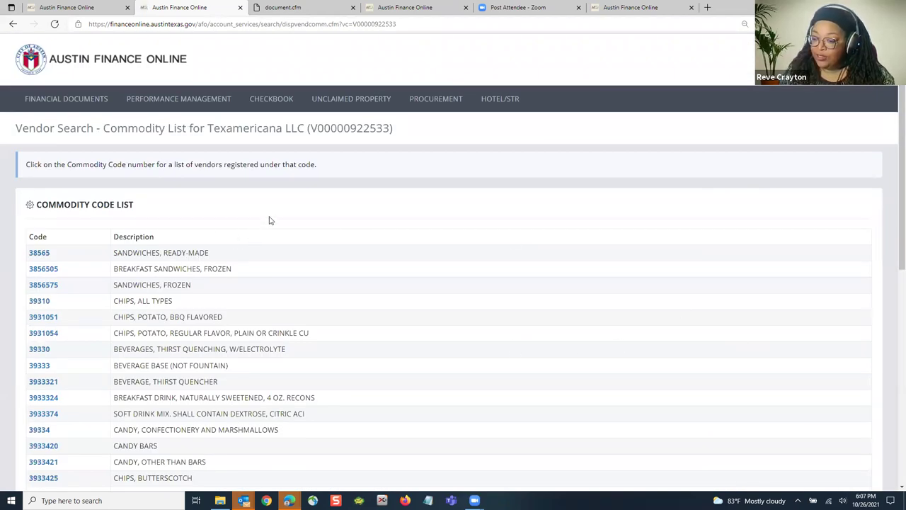
pyautogui.scroll(-2, 248, 217)
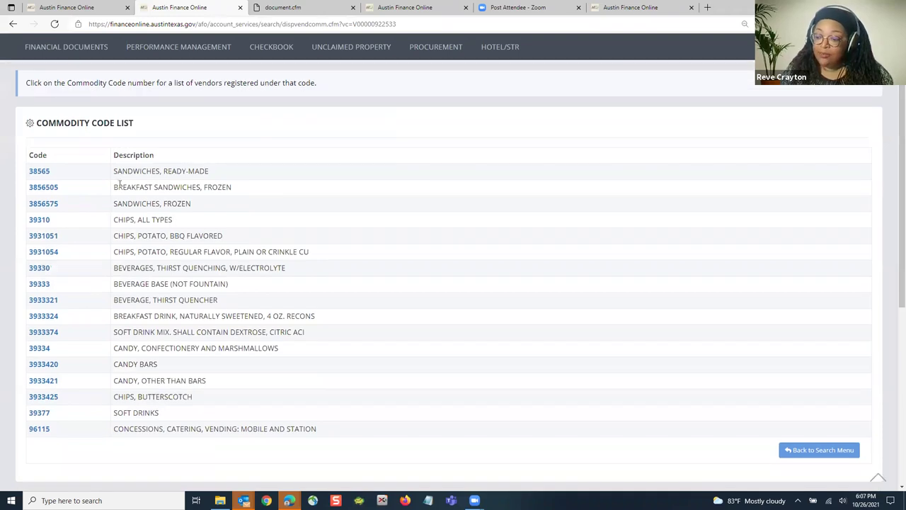
pyautogui.scroll(-1, 263, 207)
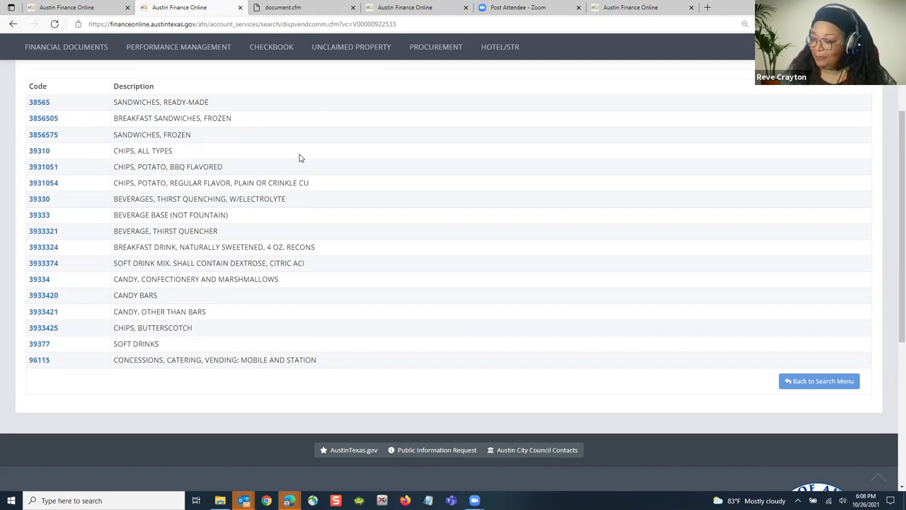
# Step: Go back to the search menu and open Commodity History under Search Links
pyautogui.click(804, 383)
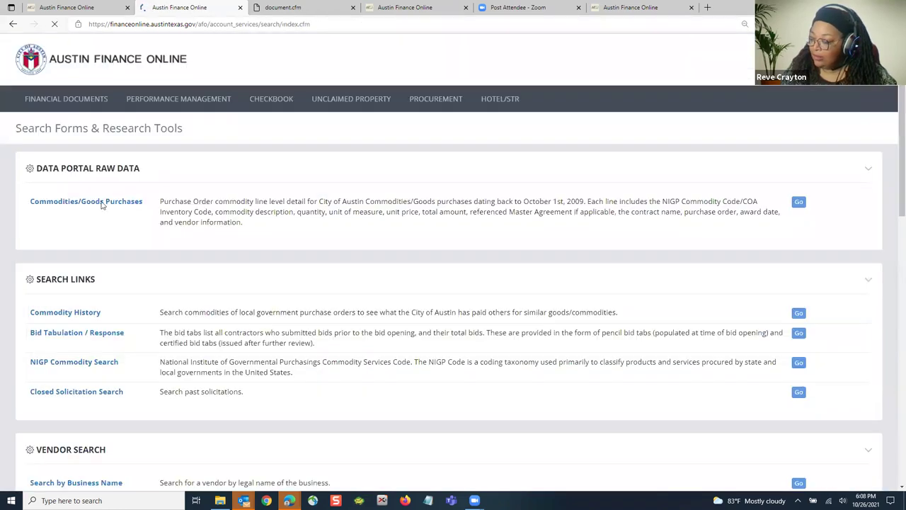
pyautogui.scroll(-1, 268, 191)
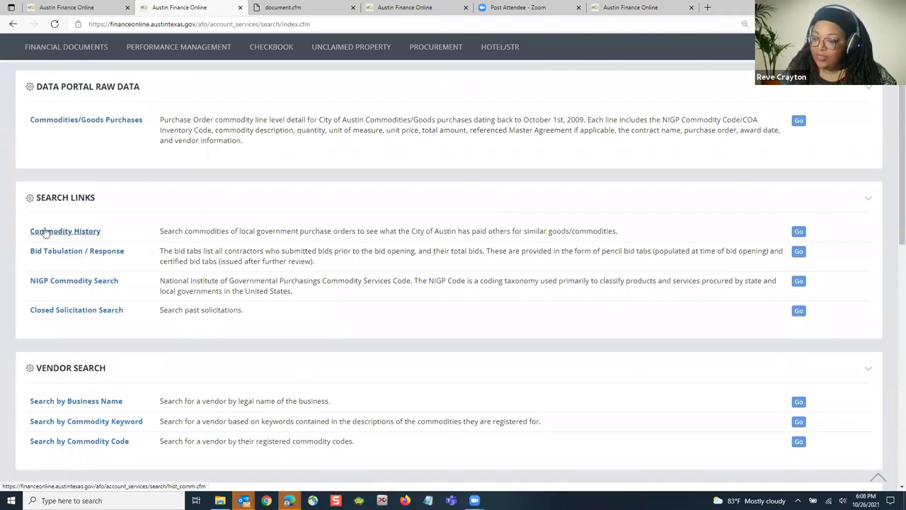
pyautogui.scroll(1, 64, 209)
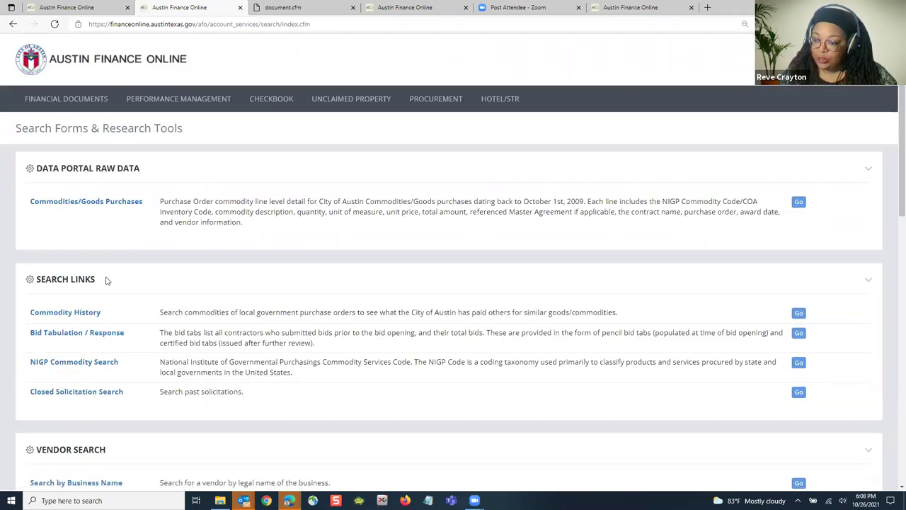
pyautogui.scroll(-1, 142, 276)
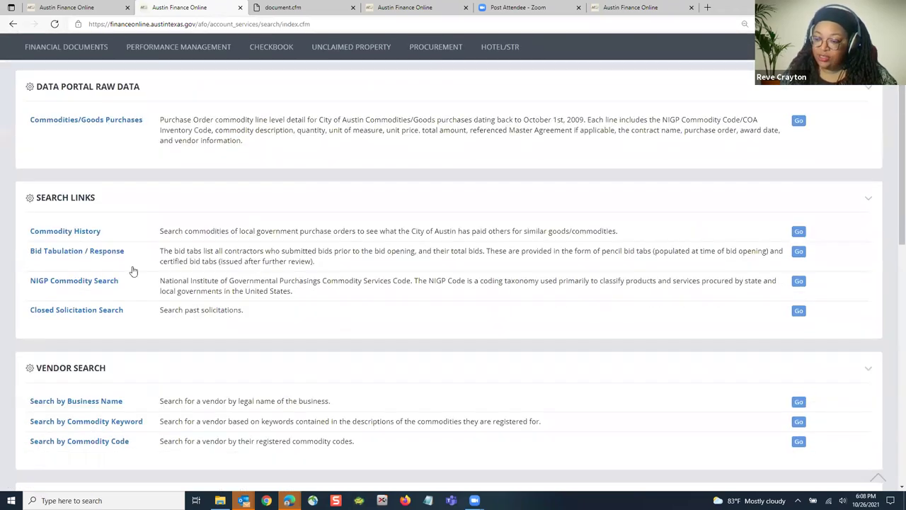
pyautogui.click(69, 234)
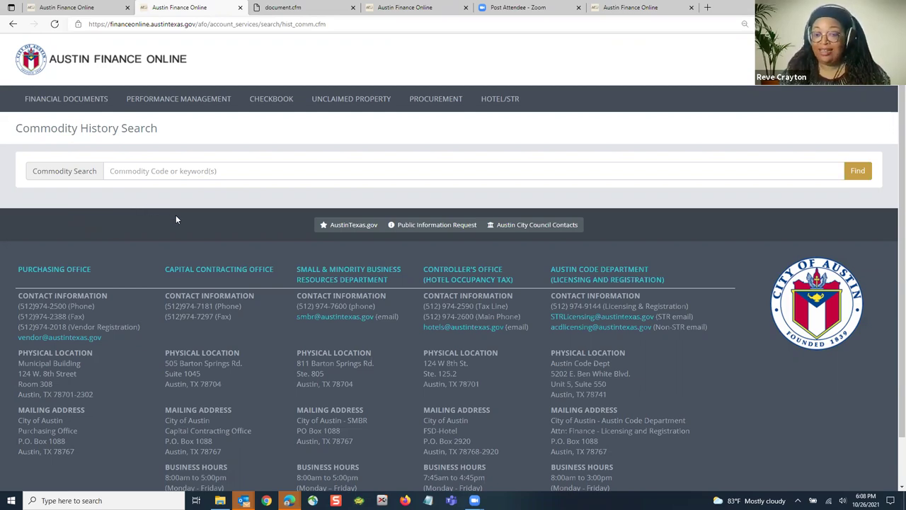
# Step: Search commodity history for code 96115
pyautogui.click(205, 167)
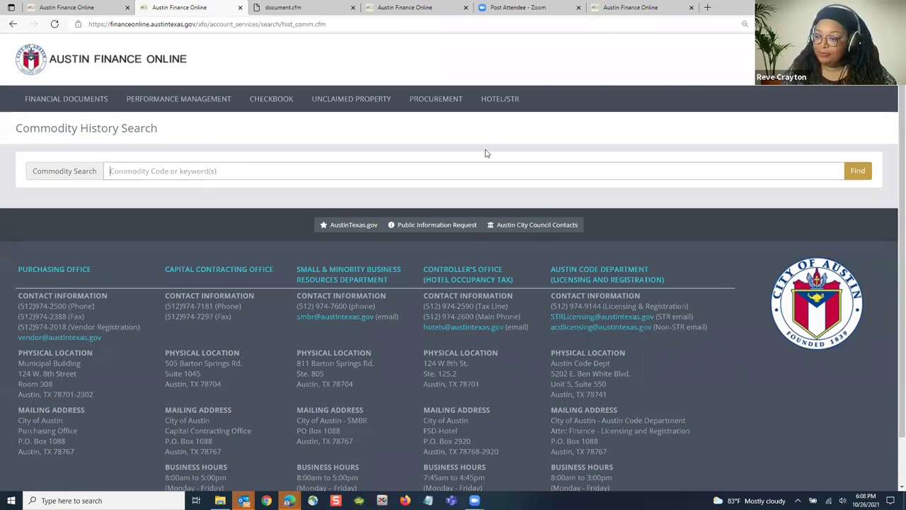
pyautogui.write('cater')
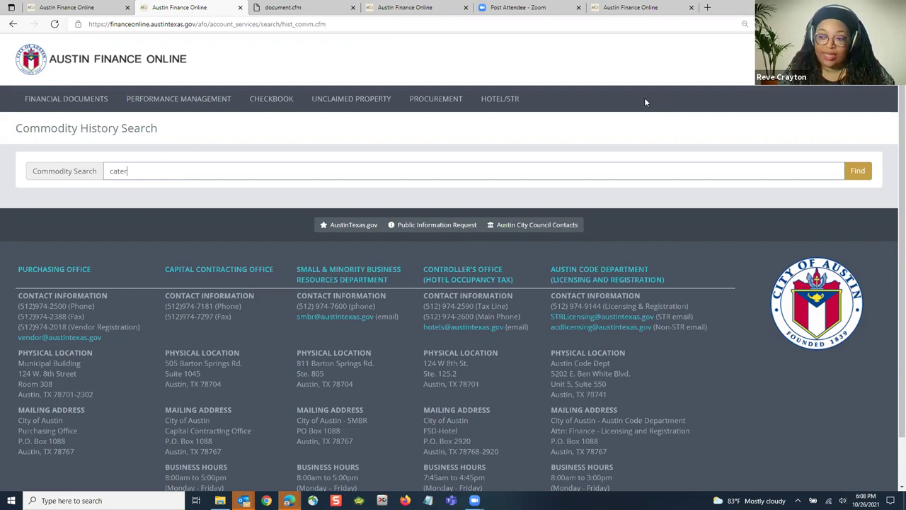
pyautogui.press('BackSpace')
pyautogui.press('BackSpace')
pyautogui.press('BackSpace')
pyautogui.press('BackSpace')
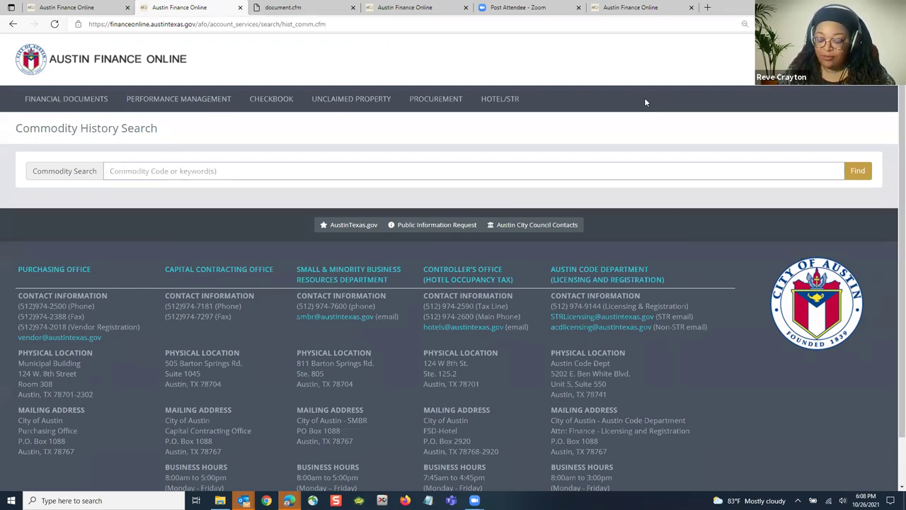
pyautogui.write('96115')
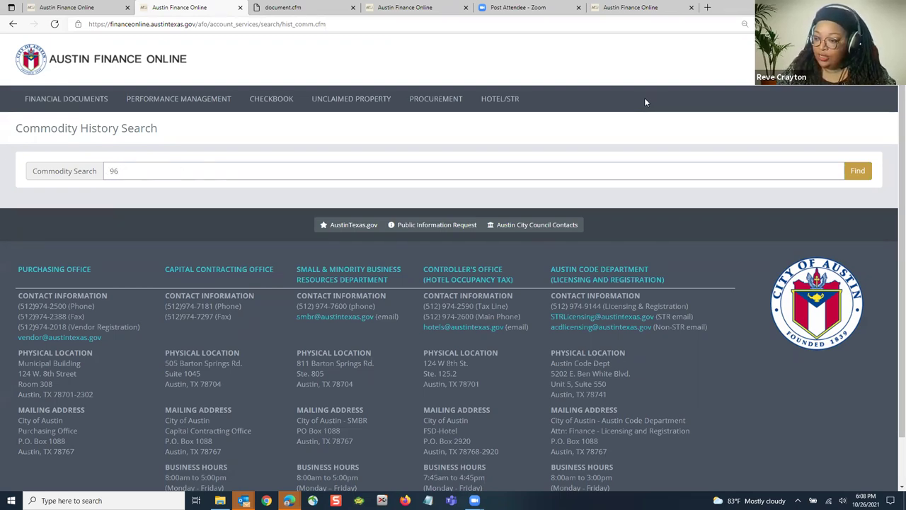
pyautogui.click(857, 170)
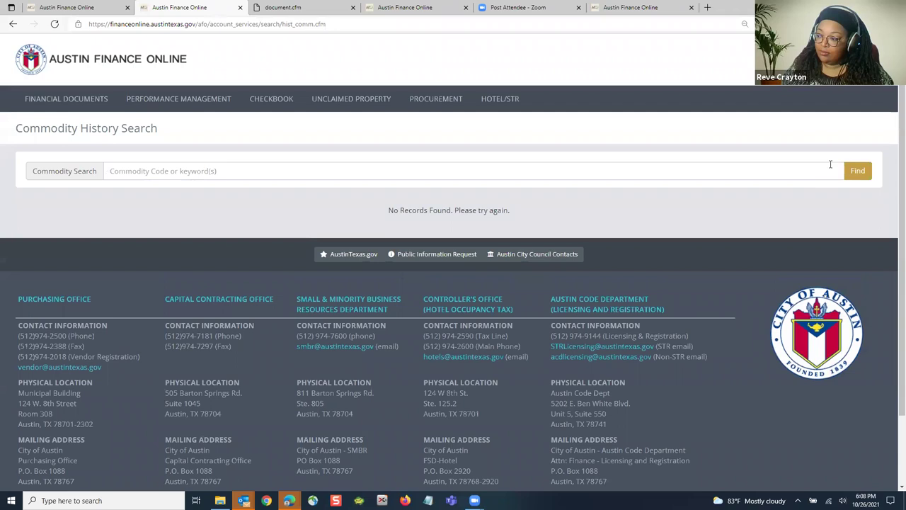
# Step: Search commodity history for keyword 'cat' and review vendors such as BD HOLT
pyautogui.write('cater')
pyautogui.press('Return')
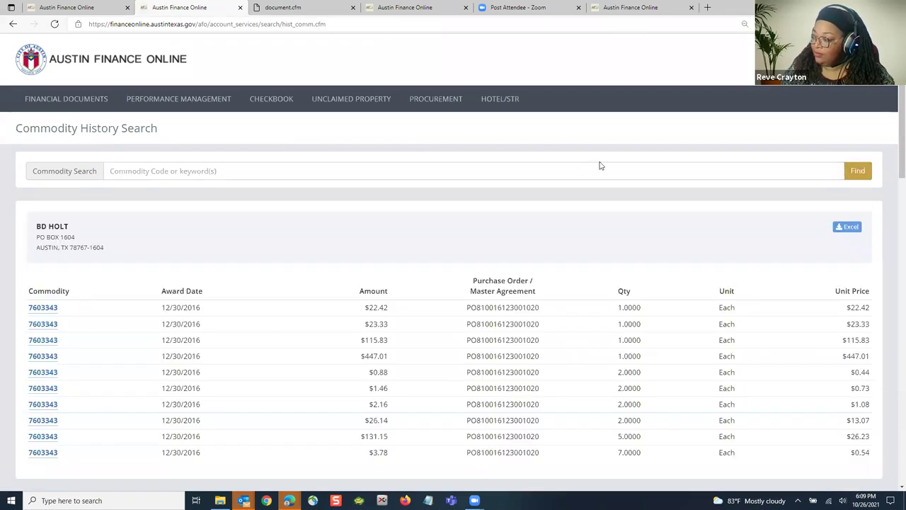
pyautogui.scroll(-2, 655, 227)
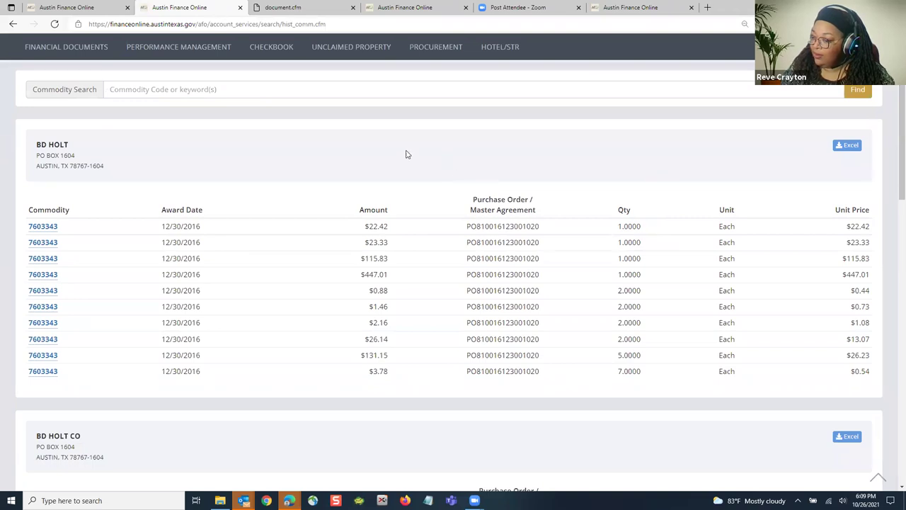
pyautogui.scroll(-6, 481, 156)
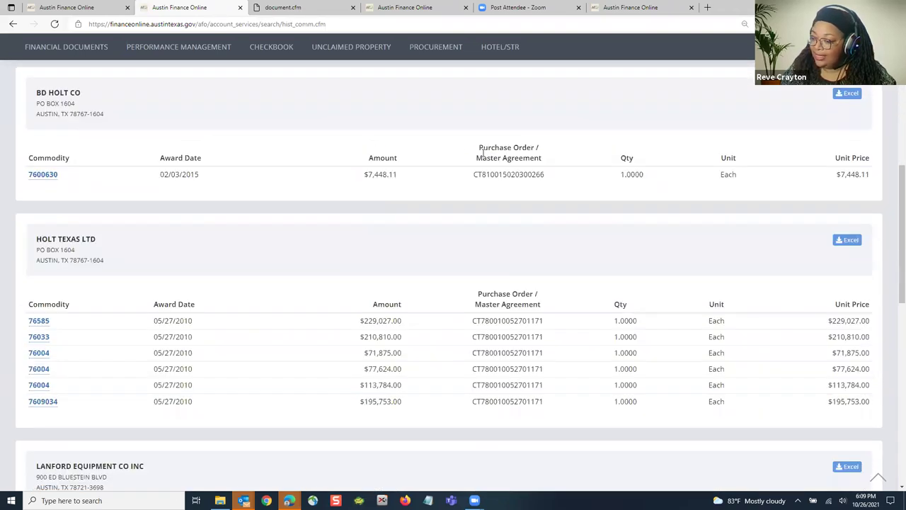
pyautogui.scroll(-5, 456, 163)
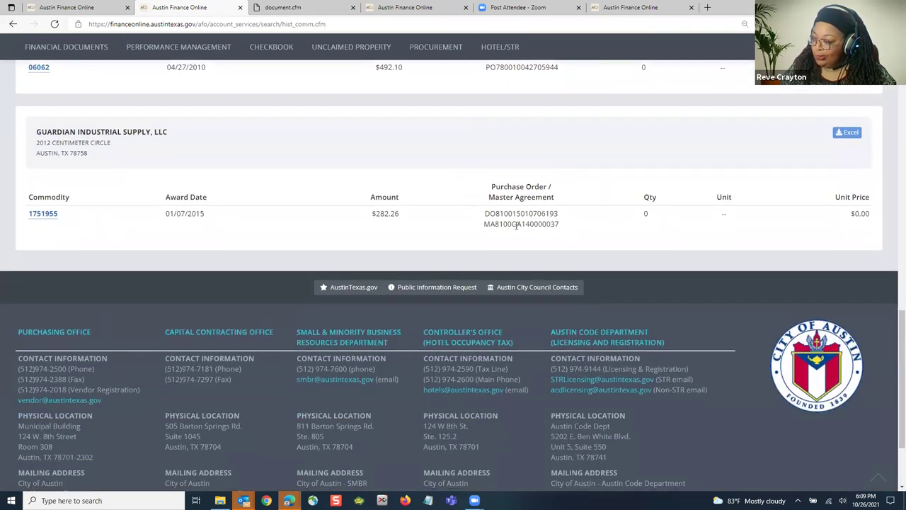
pyautogui.scroll(11, 519, 224)
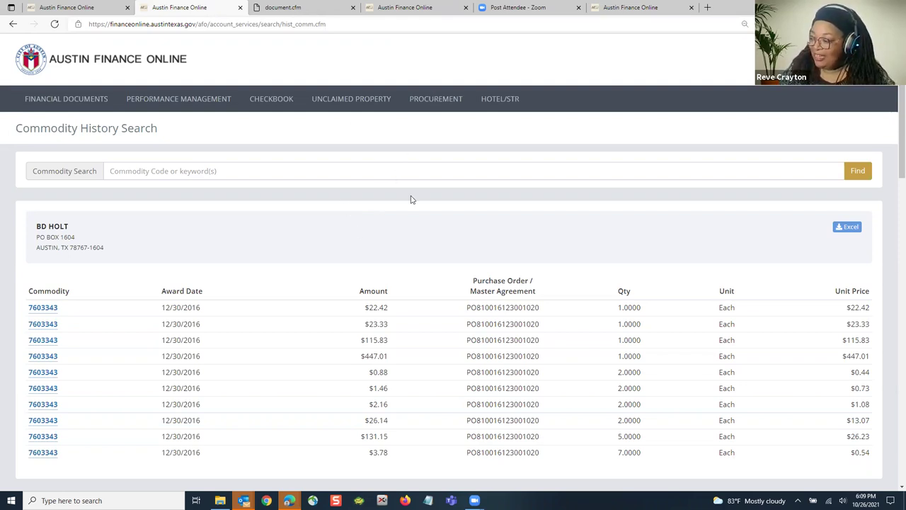
# Step: View the description of commodity 7603343, then close it
pyautogui.scroll(-1, 244, 205)
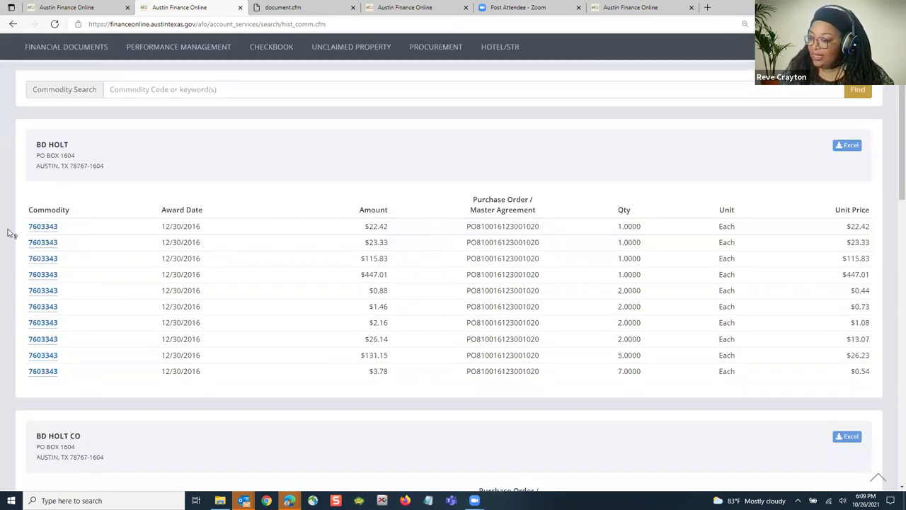
pyautogui.click(52, 227)
pyautogui.click(523, 224)
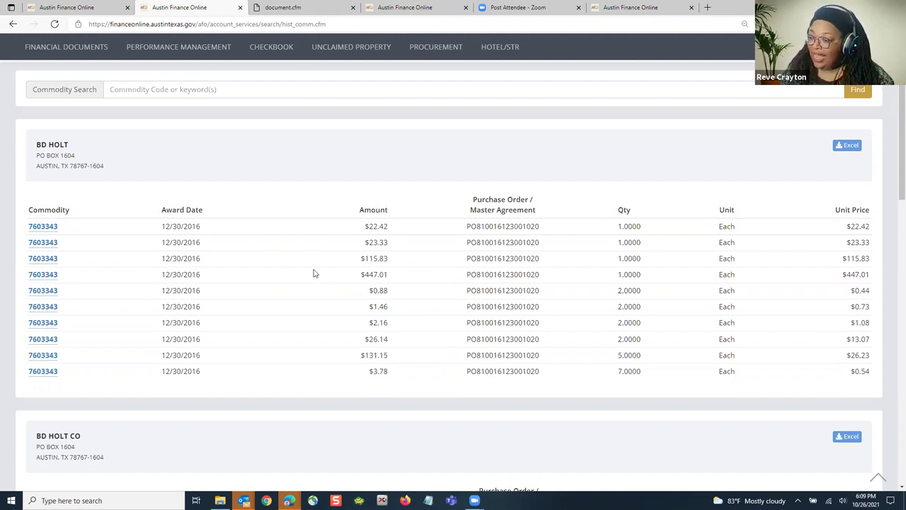
# Step: Search commodity history for 'catering', which returns no records
pyautogui.scroll(-1, 243, 194)
pyautogui.scroll(-4, 299, 205)
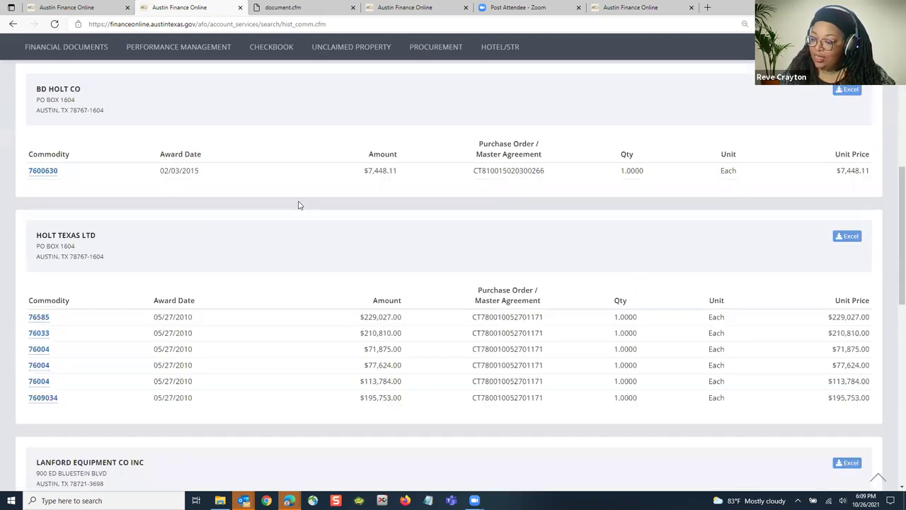
pyautogui.scroll(-1, 297, 206)
pyautogui.scroll(4, 276, 192)
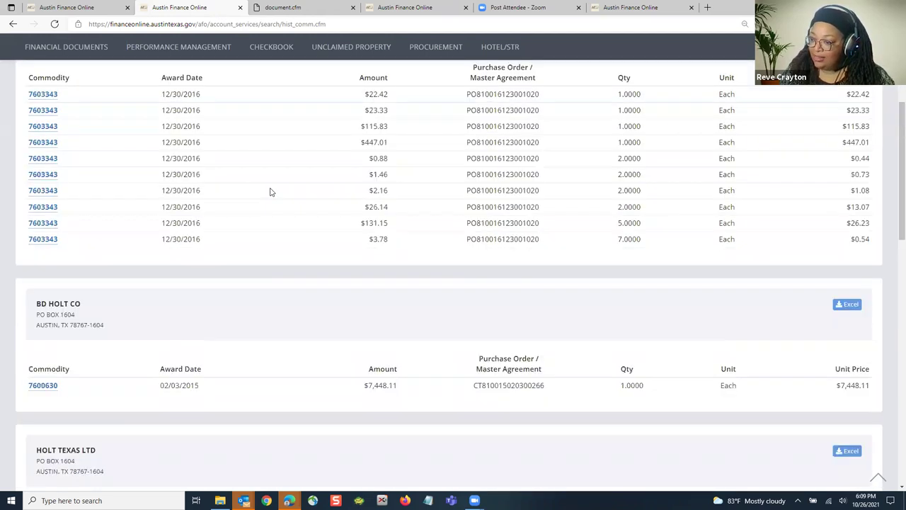
pyautogui.scroll(3, 199, 179)
pyautogui.write('cat')
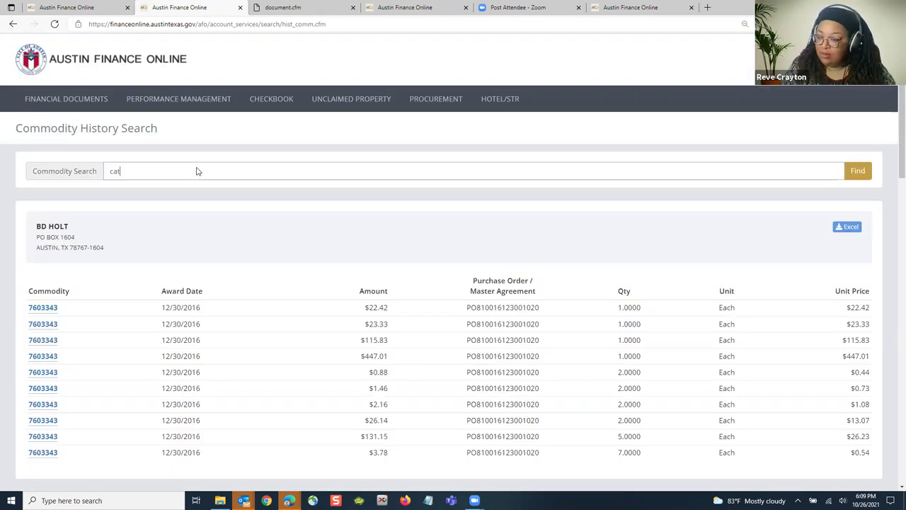
pyautogui.write('ering')
pyautogui.press('Return')
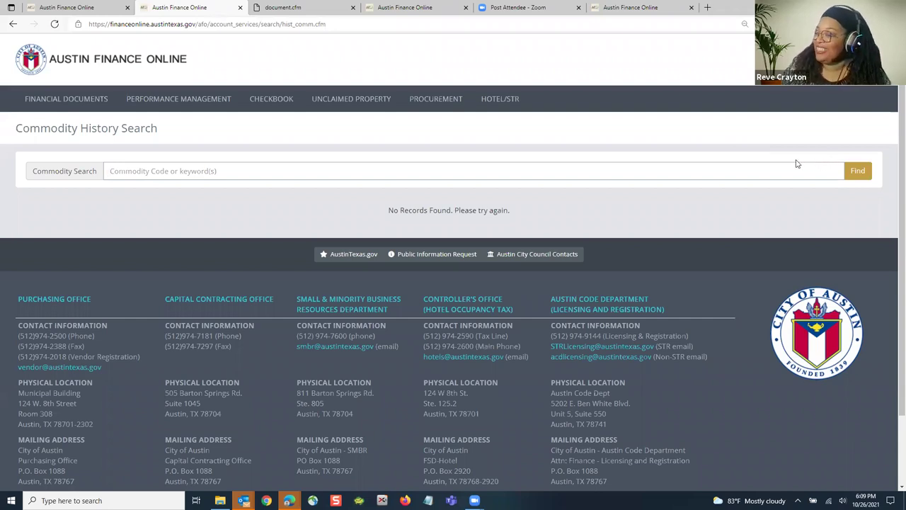
# Step: Open Procurement > Contracts > Expiring Contracts for the next 180 days
pyautogui.moveTo(425, 105)
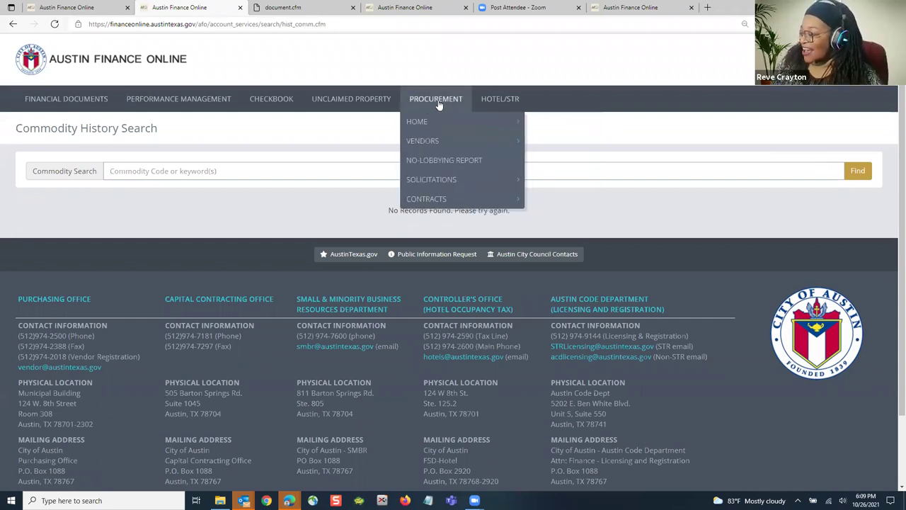
pyautogui.moveTo(458, 198)
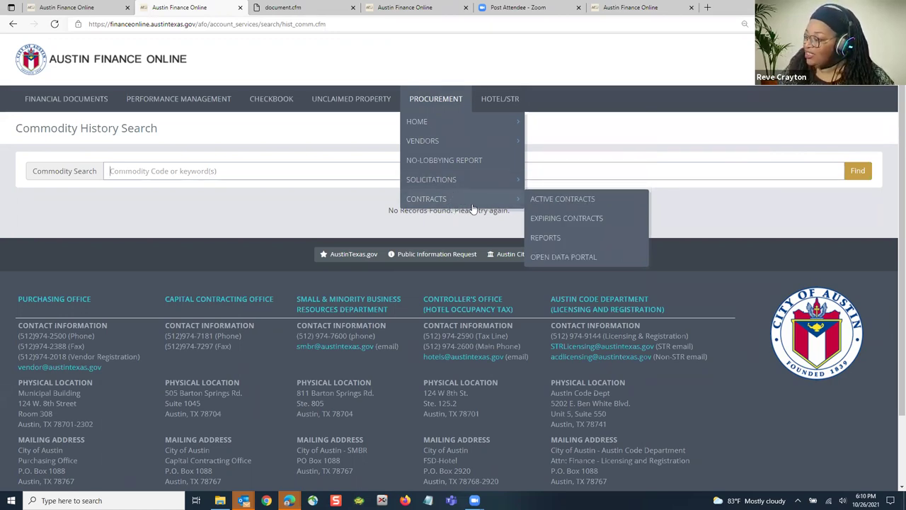
pyautogui.click(558, 219)
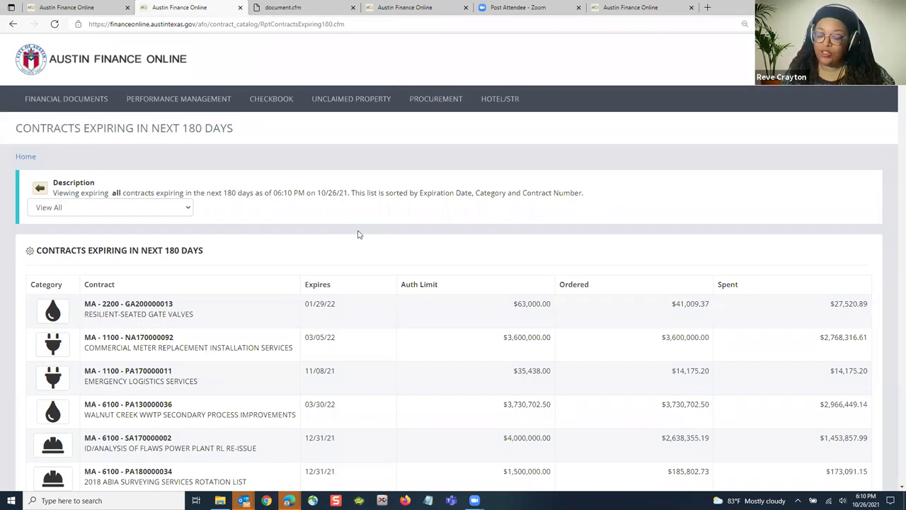
# Step: Select contract number PA180000034 in the ABIA surveying row
pyautogui.scroll(-2, 346, 261)
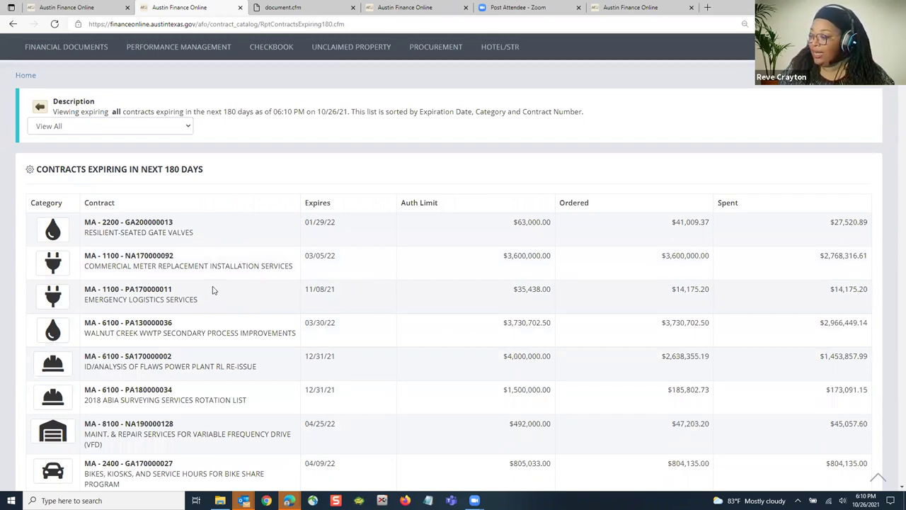
pyautogui.scroll(-3, 216, 291)
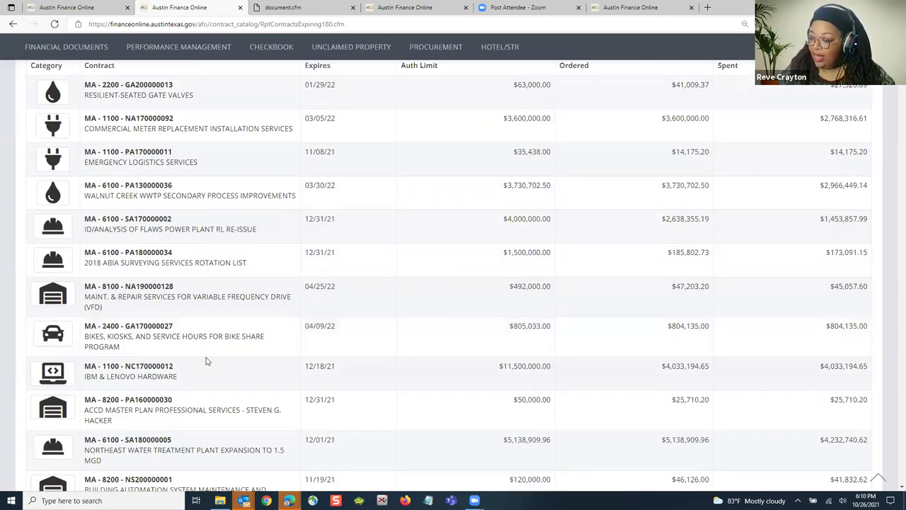
pyautogui.scroll(-2, 206, 362)
pyautogui.moveTo(53, 266)
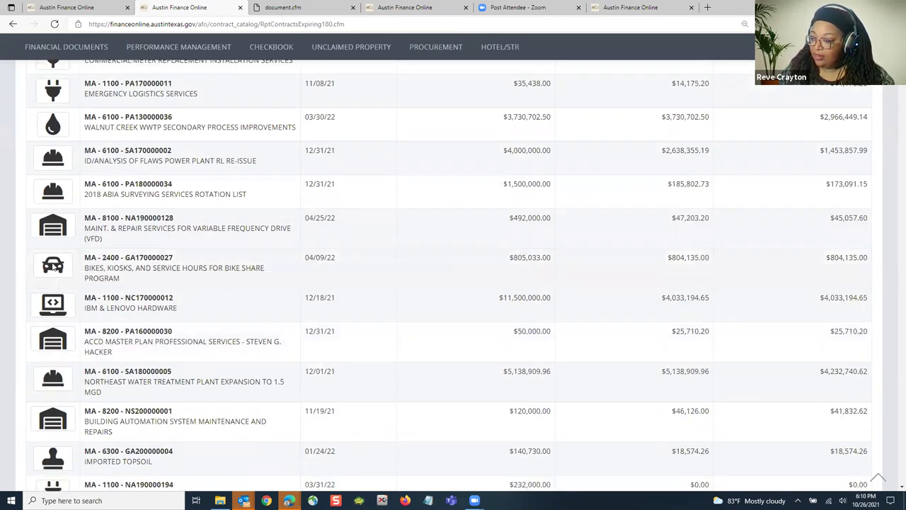
pyautogui.moveTo(24, 277); pyautogui.dragTo(85, 60)
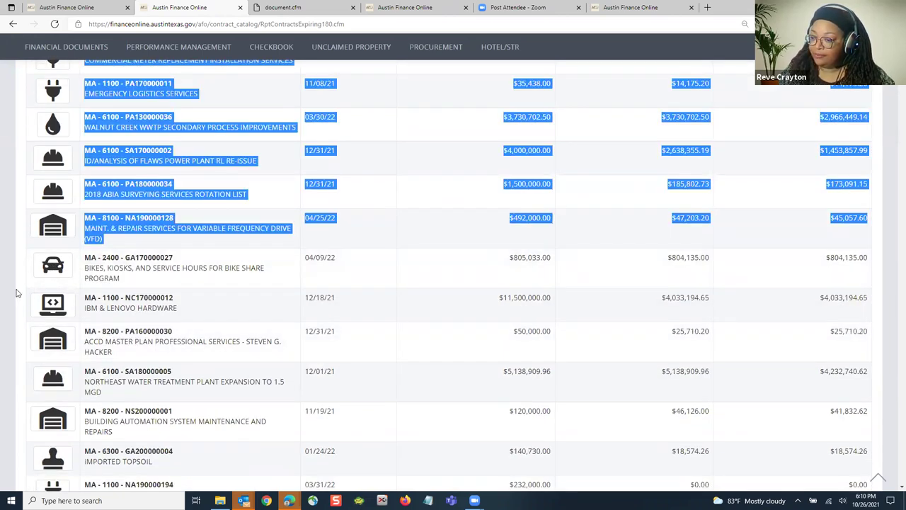
pyautogui.click(26, 266)
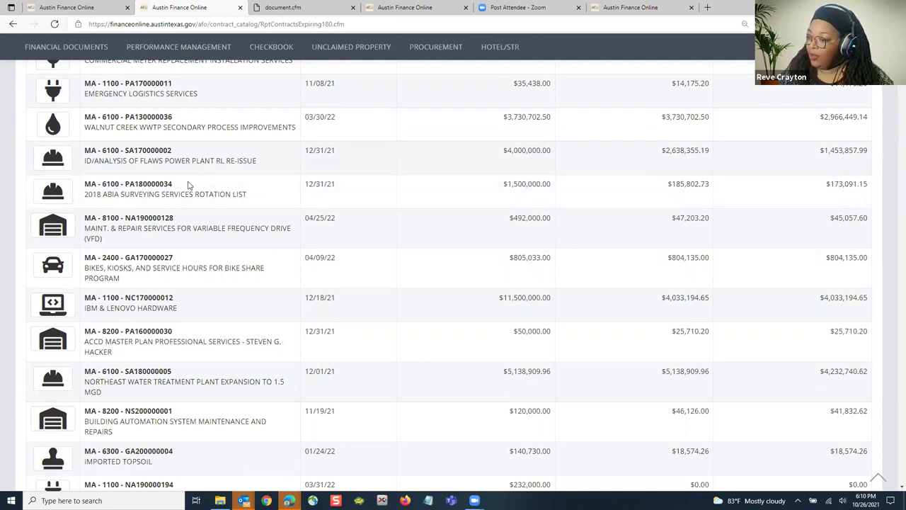
pyautogui.doubleClick(145, 184)
pyautogui.click(177, 187)
pyautogui.moveTo(175, 187); pyautogui.dragTo(124, 185)
pyautogui.hotkey('ctrl', 'c')
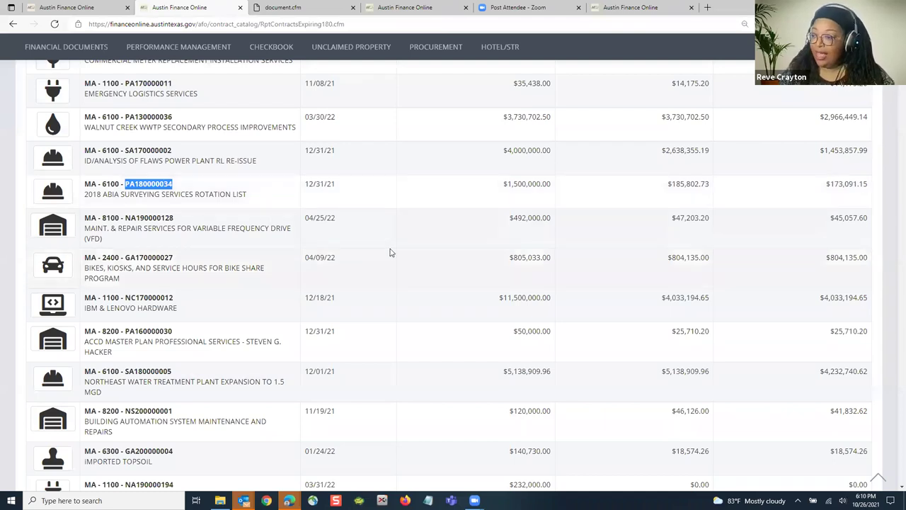
# Step: Go to the Procurement > Contracts > Active Contracts page
pyautogui.scroll(5, 389, 252)
pyautogui.click(439, 100)
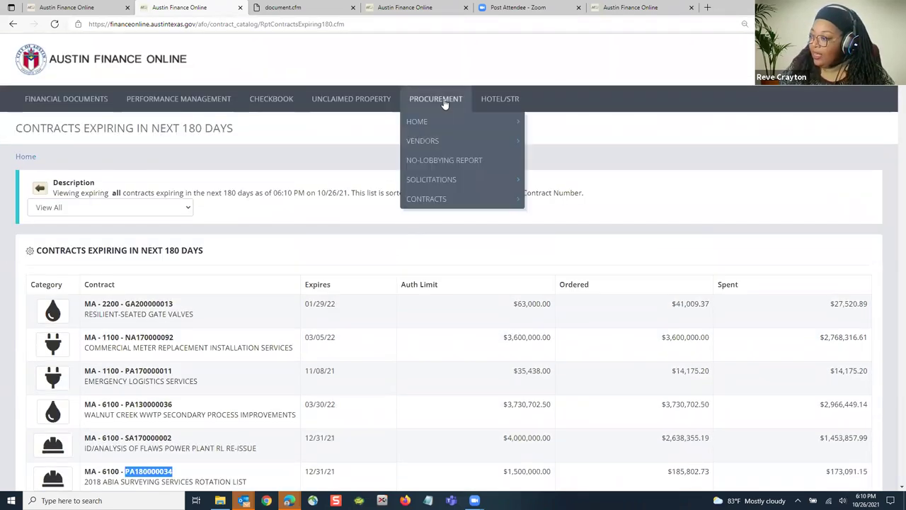
pyautogui.click(544, 199)
# Step: Search Active Contracts for PA180000034, which errors, then review the category expenditure totals
pyautogui.click(435, 98)
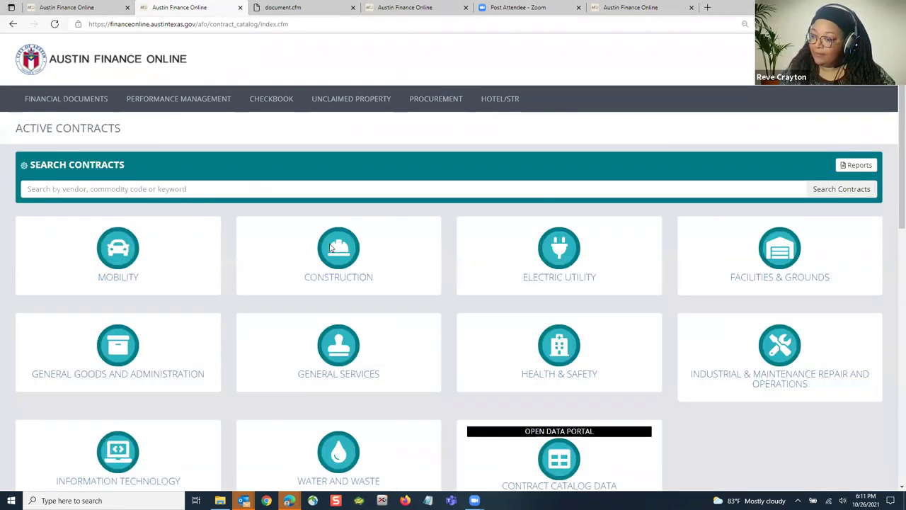
pyautogui.click(187, 189)
pyautogui.hotkey('ctrl', 'v')
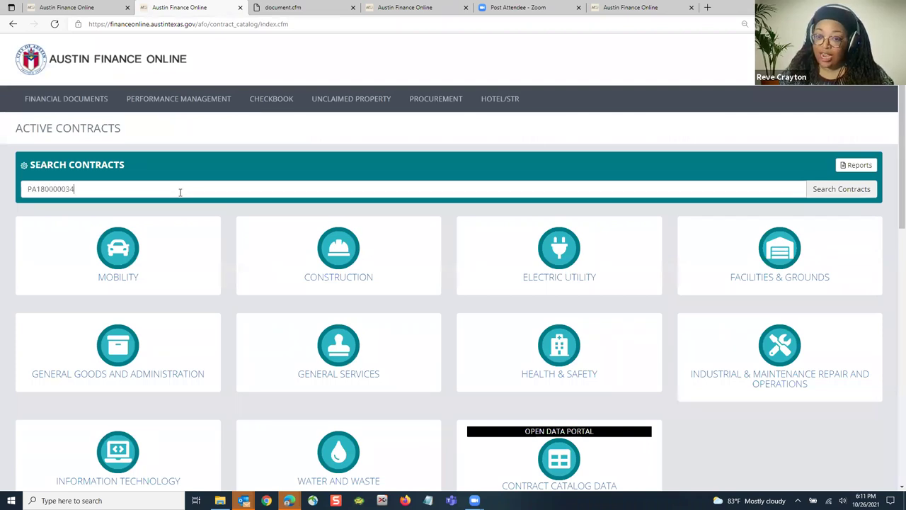
pyautogui.click(825, 195)
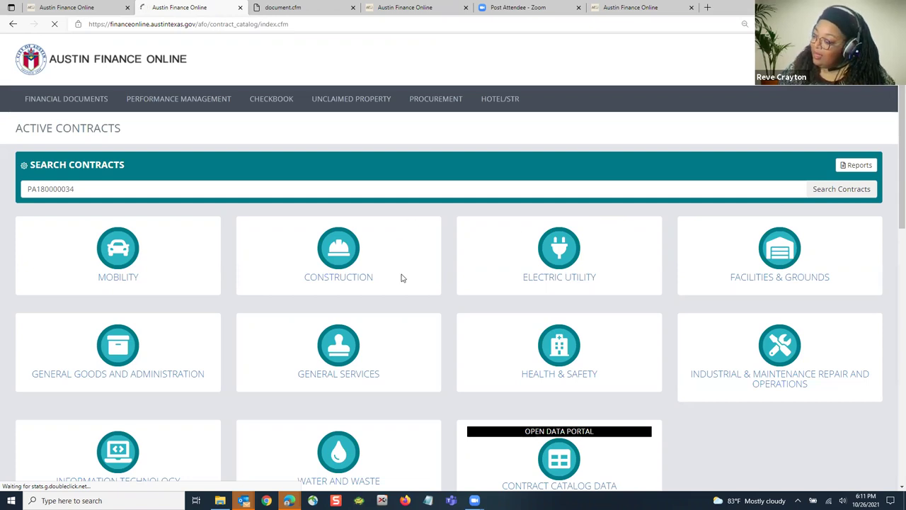
pyautogui.scroll(-3, 402, 280)
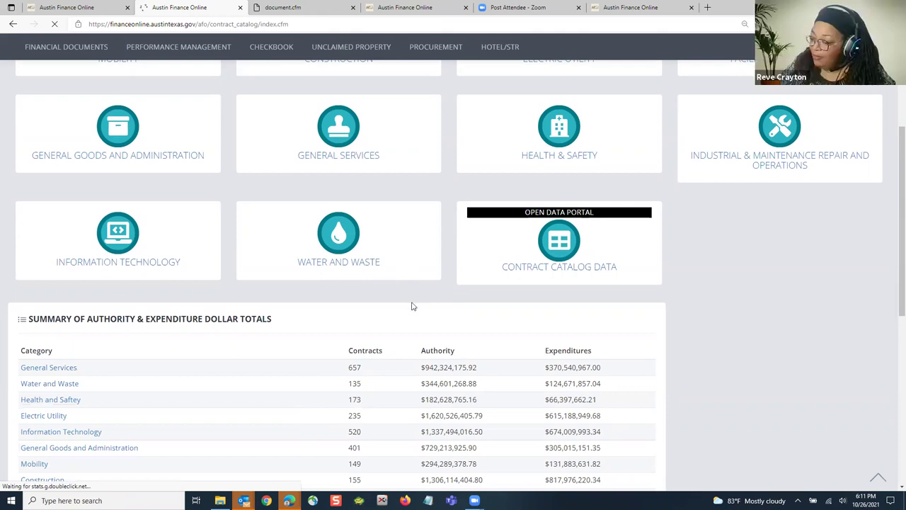
pyautogui.scroll(3, 418, 290)
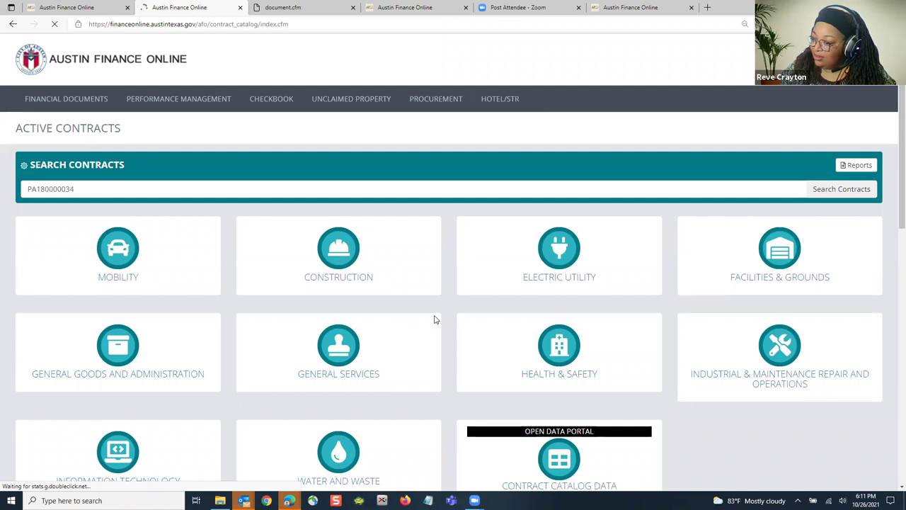
pyautogui.scroll(-1, 437, 319)
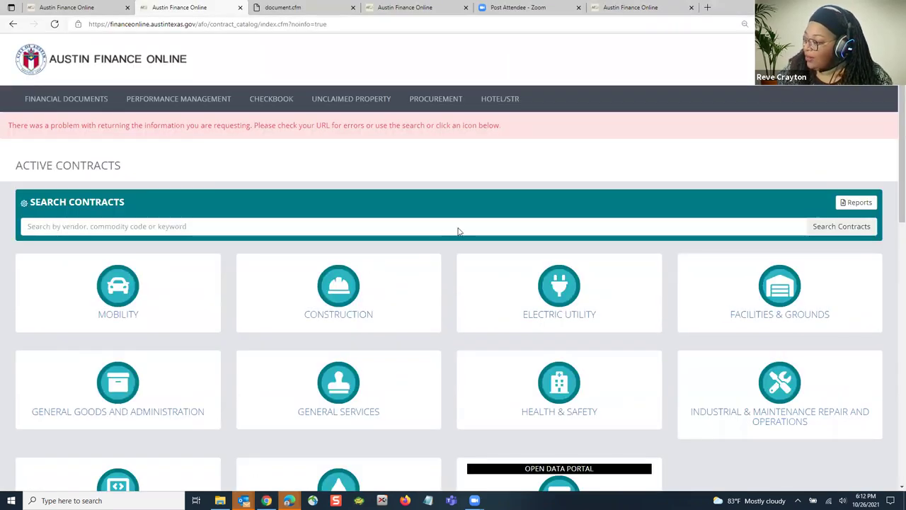
pyautogui.scroll(-1, 457, 231)
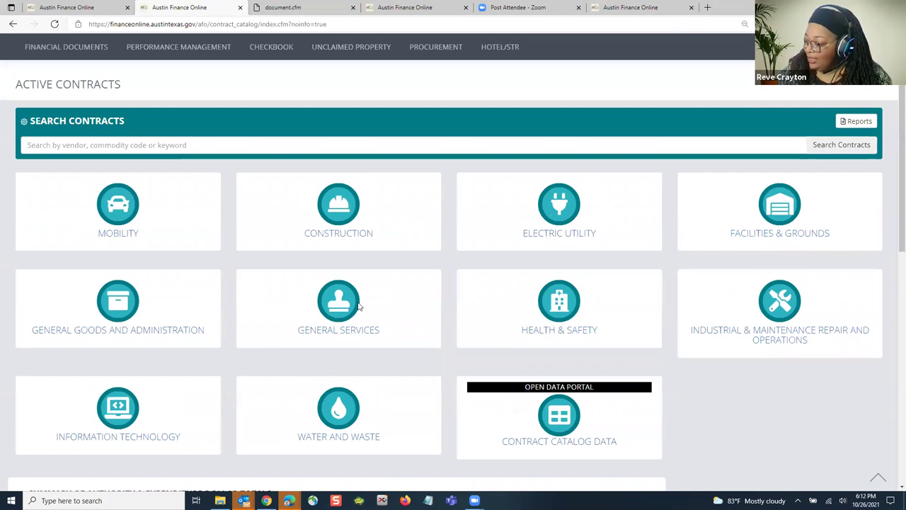
pyautogui.scroll(-1, 111, 349)
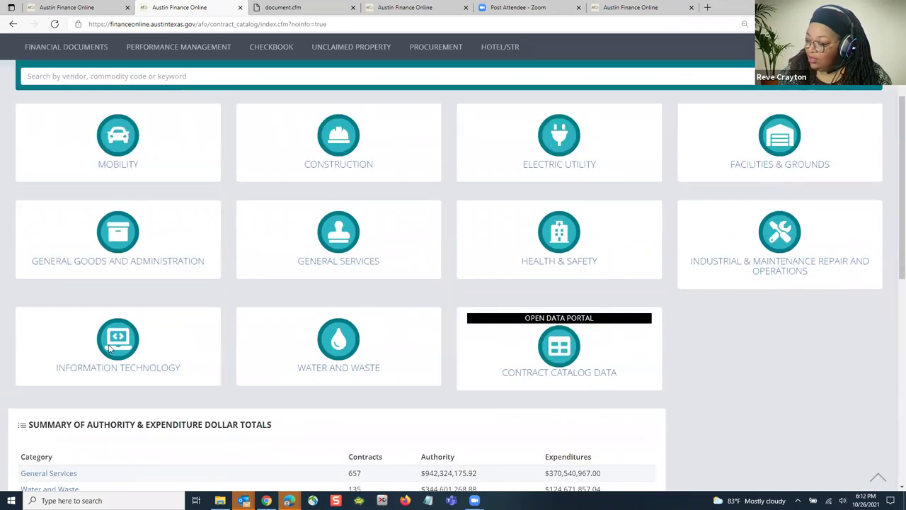
# Step: Open the Information Technology category and scroll its contracts table
pyautogui.click(133, 371)
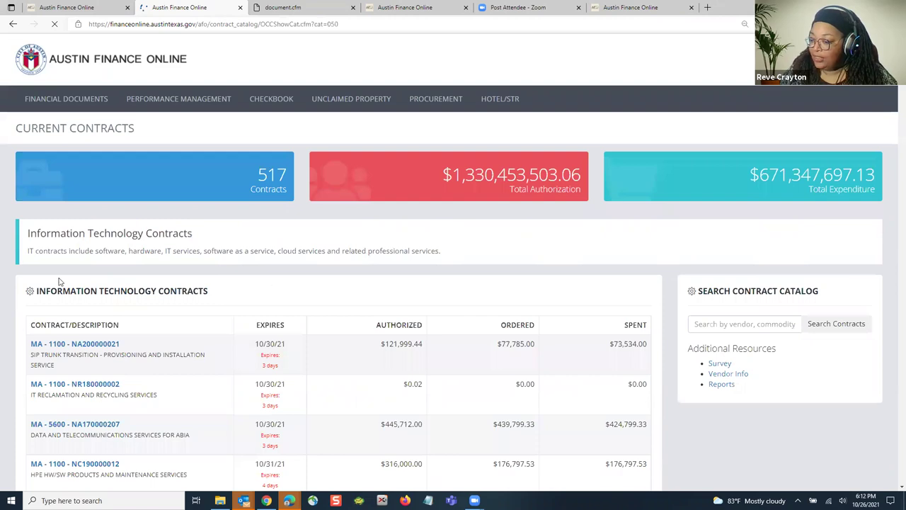
pyautogui.scroll(-1, 59, 281)
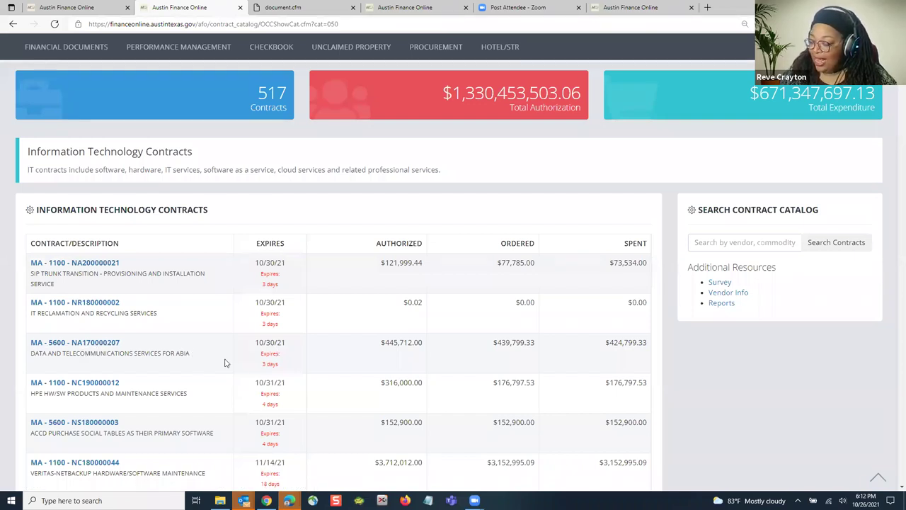
# Step: Open the NA170000207 ABIA telecommunications contract and select commodity code 91579 under Goods and Services
pyautogui.click(95, 344)
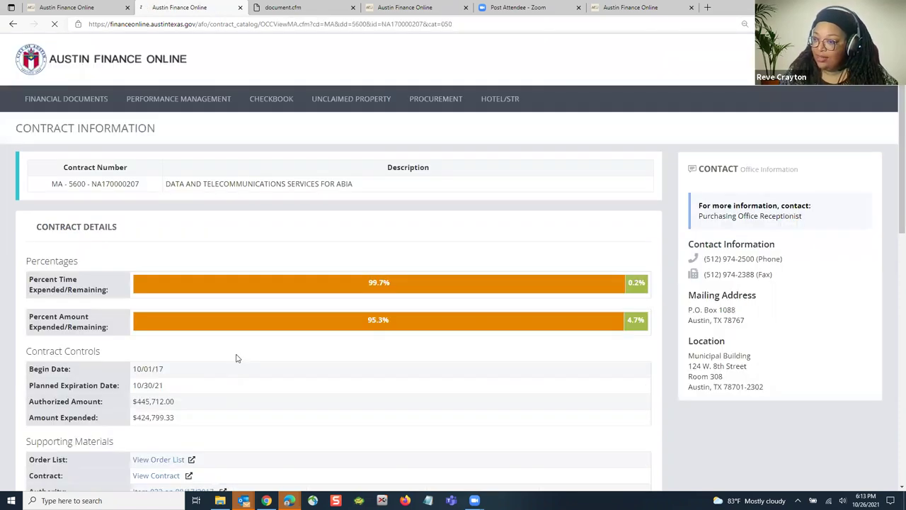
pyautogui.scroll(-2, 285, 335)
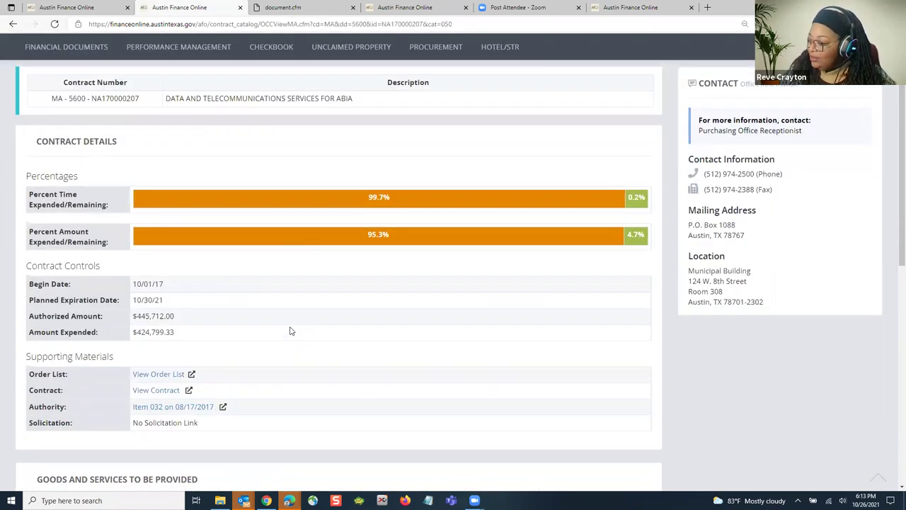
pyautogui.scroll(2, 212, 184)
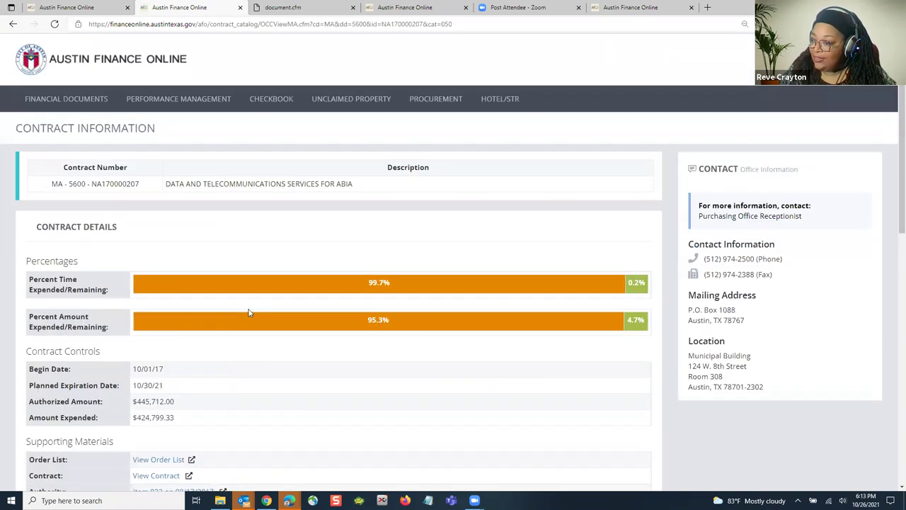
pyautogui.scroll(-6, 248, 314)
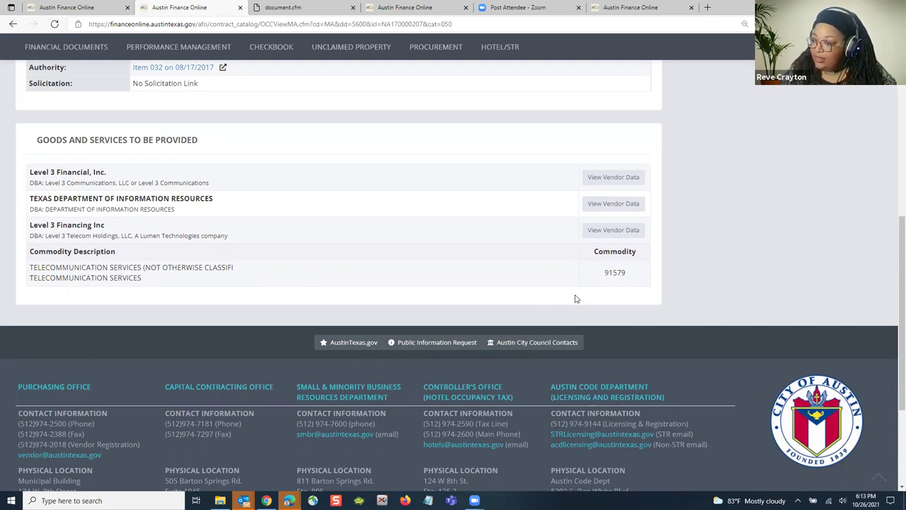
pyautogui.scroll(4, 294, 299)
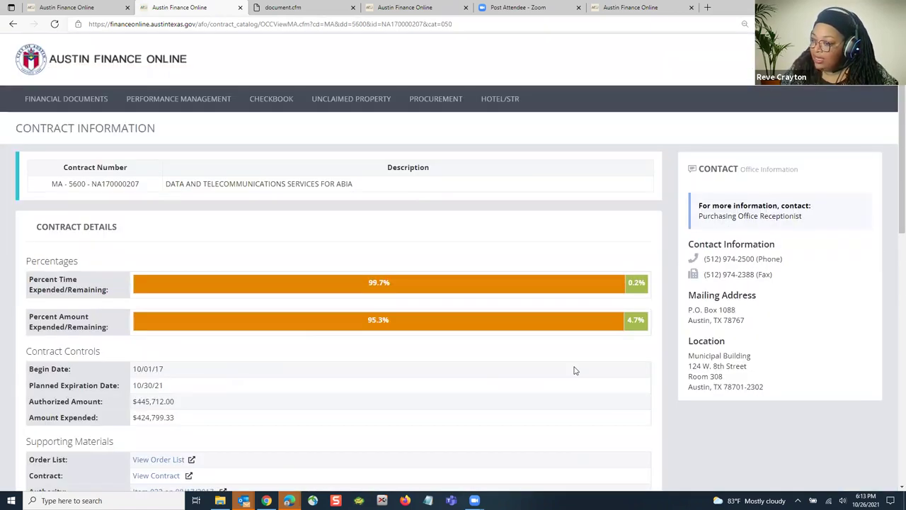
pyautogui.scroll(-1, 174, 237)
pyautogui.scroll(1, 221, 191)
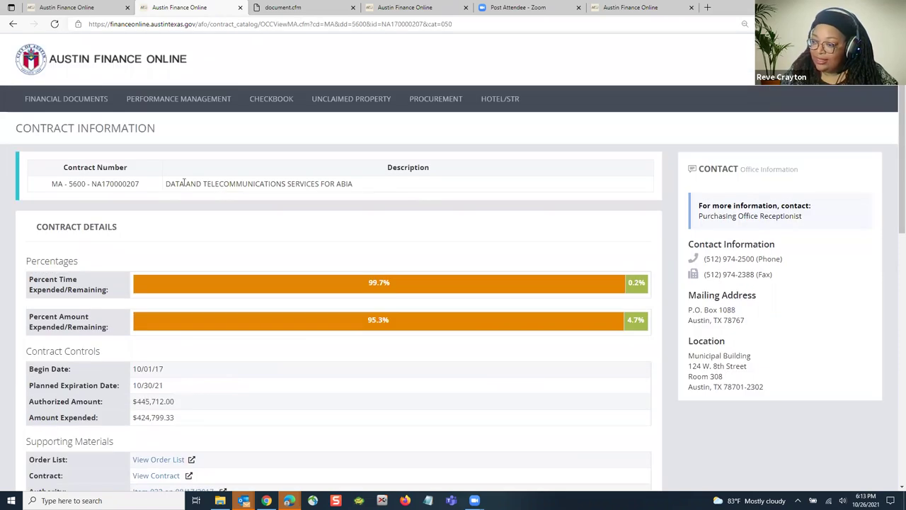
pyautogui.scroll(-1, 468, 315)
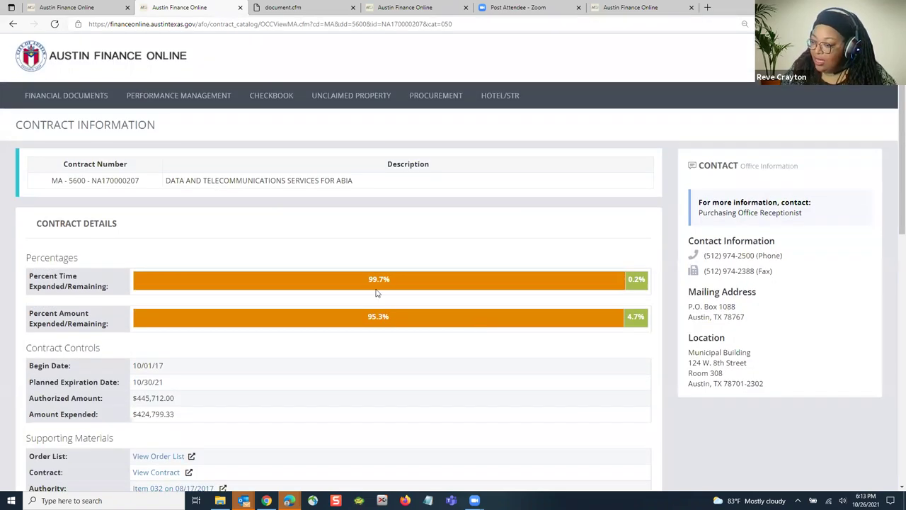
pyautogui.scroll(-4, 184, 288)
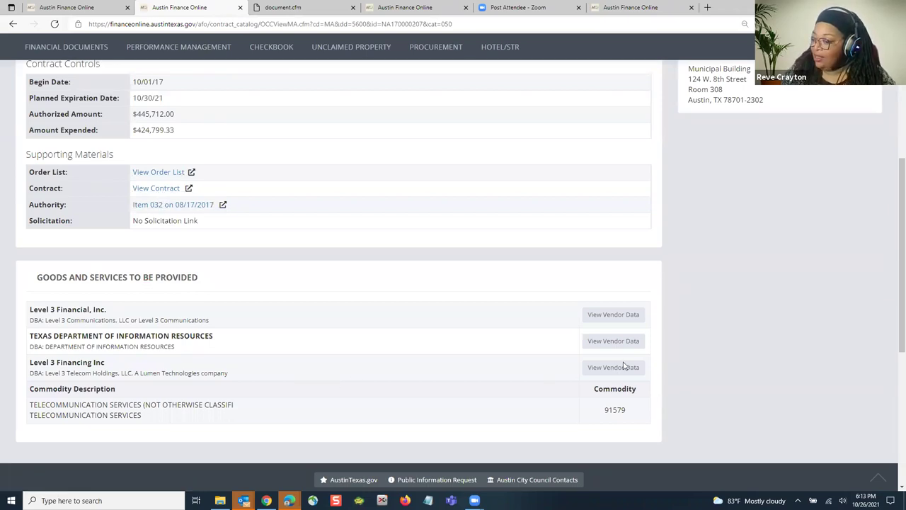
pyautogui.scroll(-1, 566, 357)
pyautogui.doubleClick(602, 340)
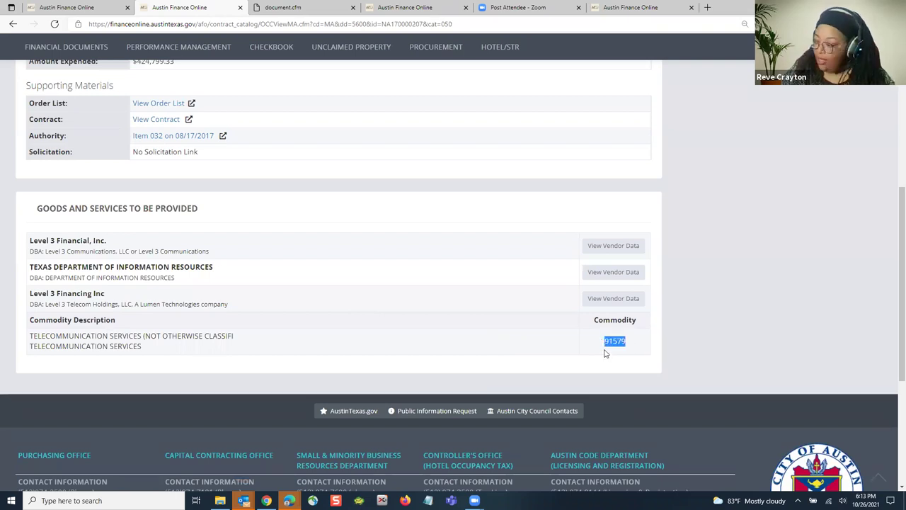
# Step: Bring up the account options from the page header
pyautogui.scroll(1, 537, 338)
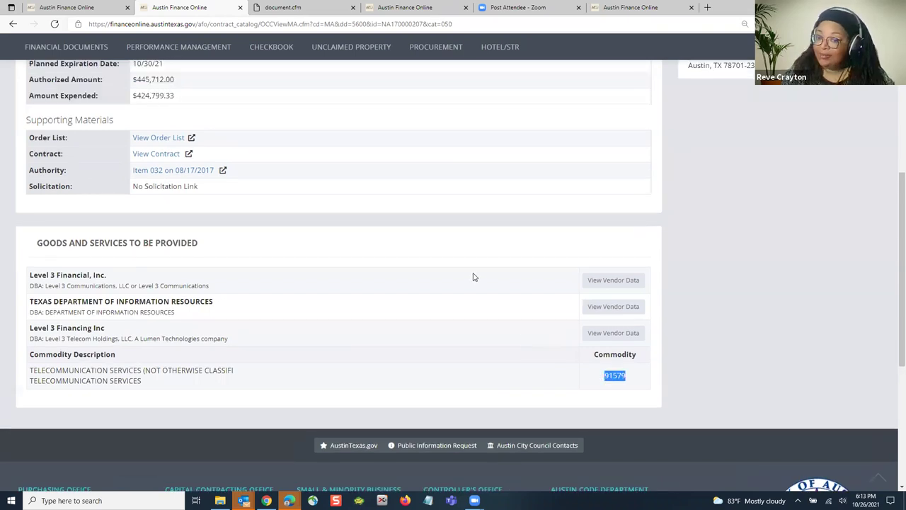
pyautogui.scroll(5, 473, 276)
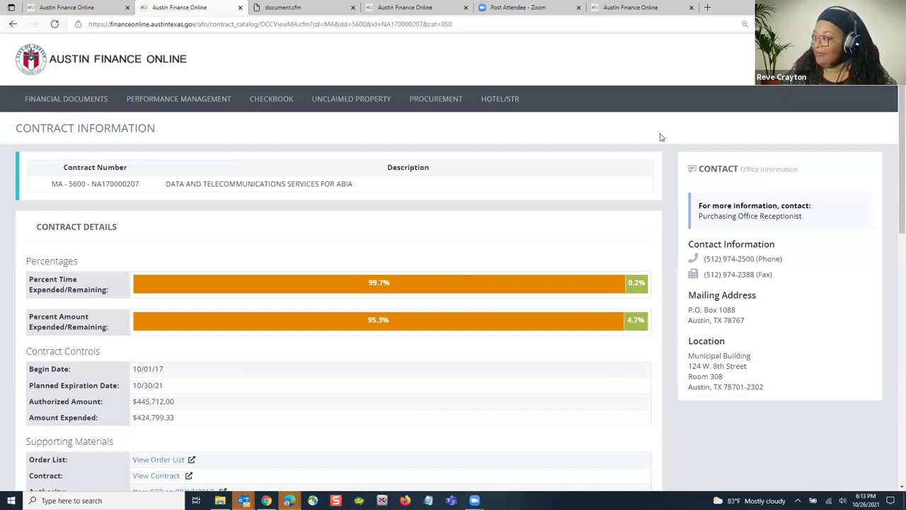
pyautogui.click(813, 62)
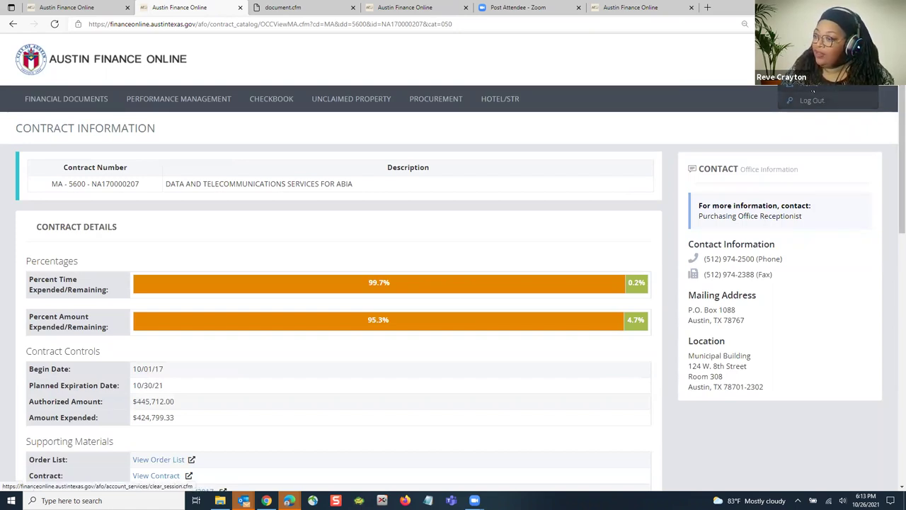
# Step: Go to Dashboard > Commodities > Add Commodities for the vendor account
pyautogui.click(799, 88)
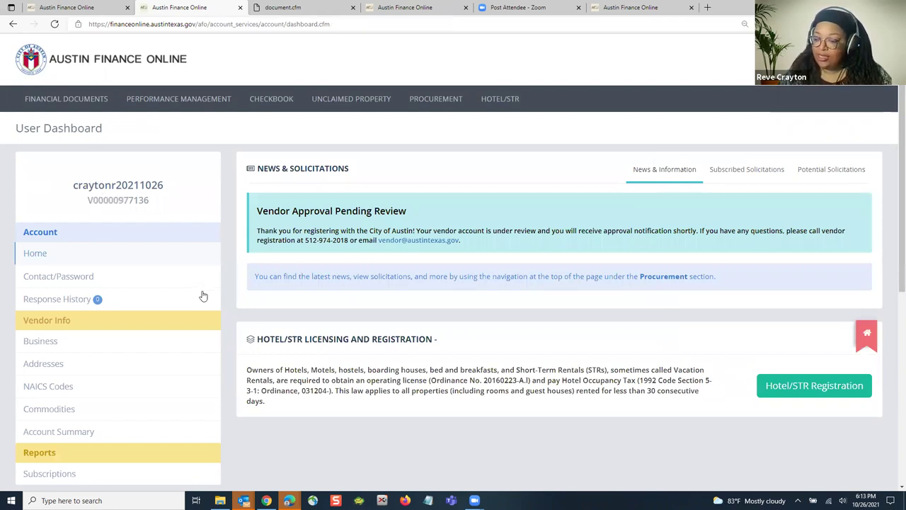
pyautogui.scroll(-2, 203, 296)
pyautogui.click(47, 259)
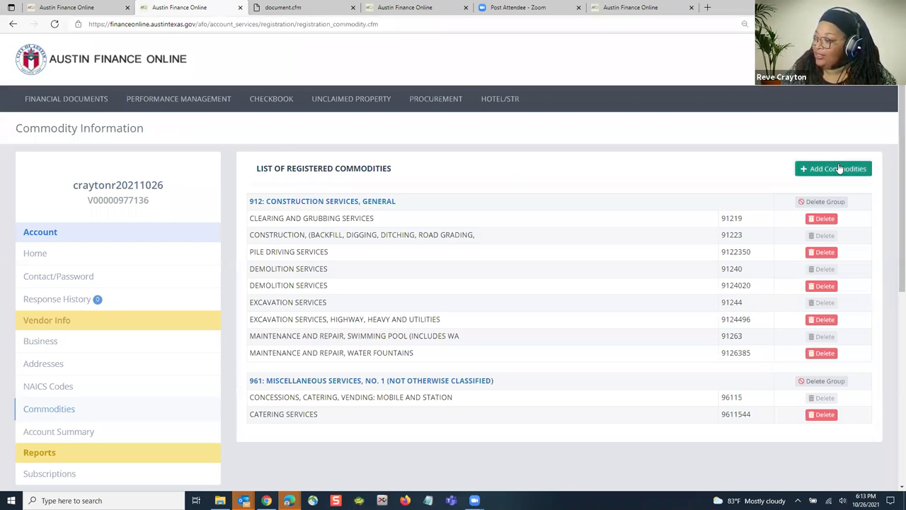
pyautogui.click(839, 169)
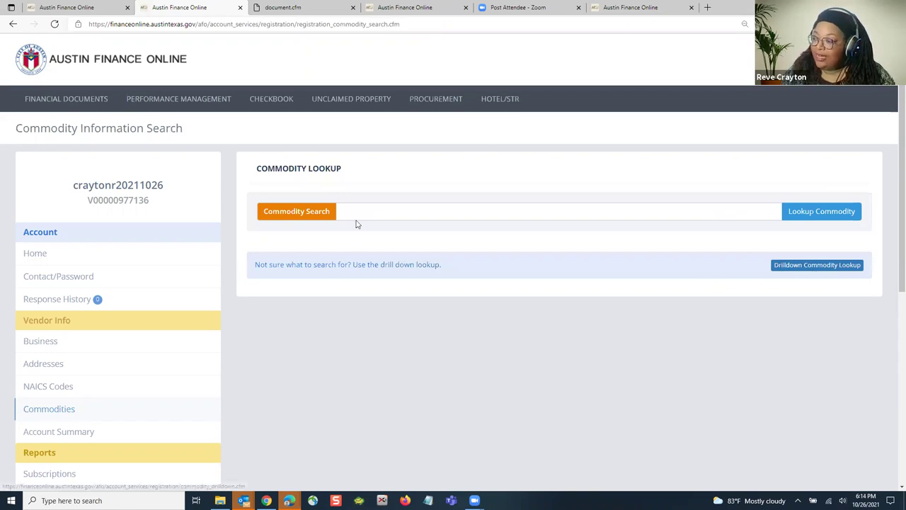
# Step: Look up commodity 91579 and check all seven telecommunication codes returned
pyautogui.click(418, 210)
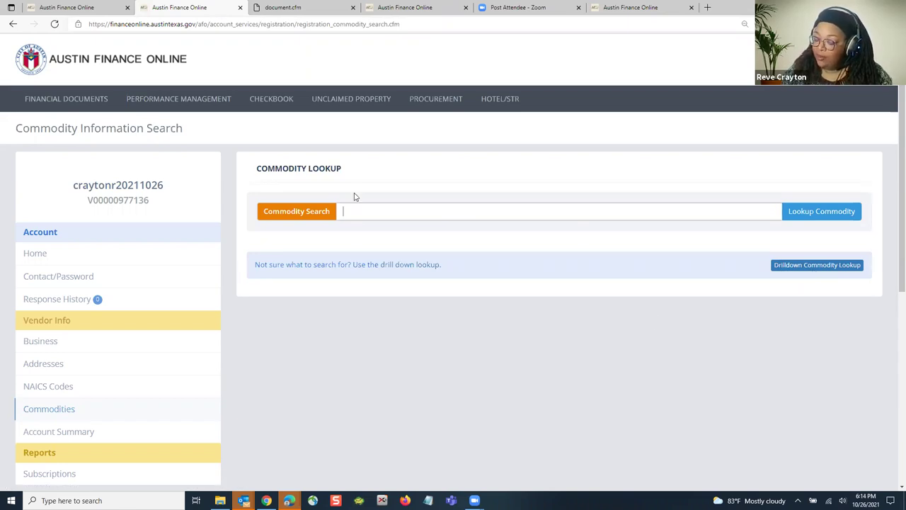
pyautogui.write('91579')
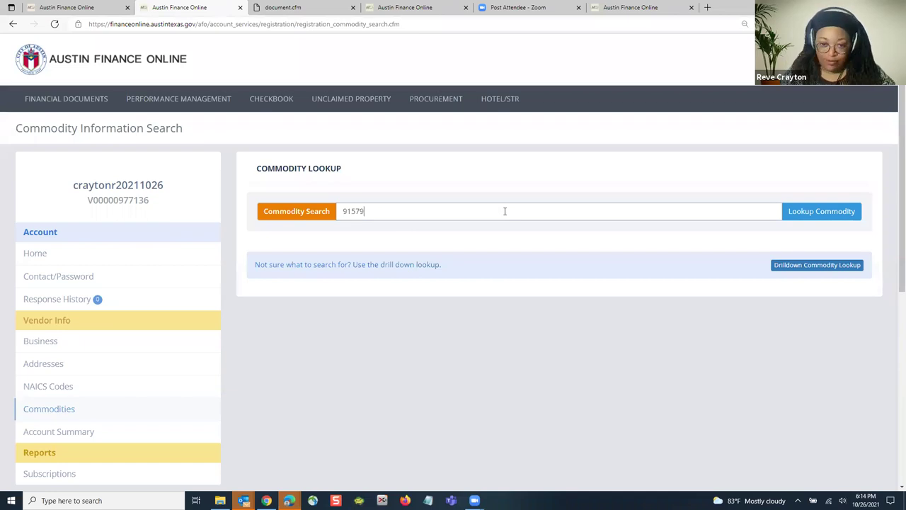
pyautogui.click(803, 211)
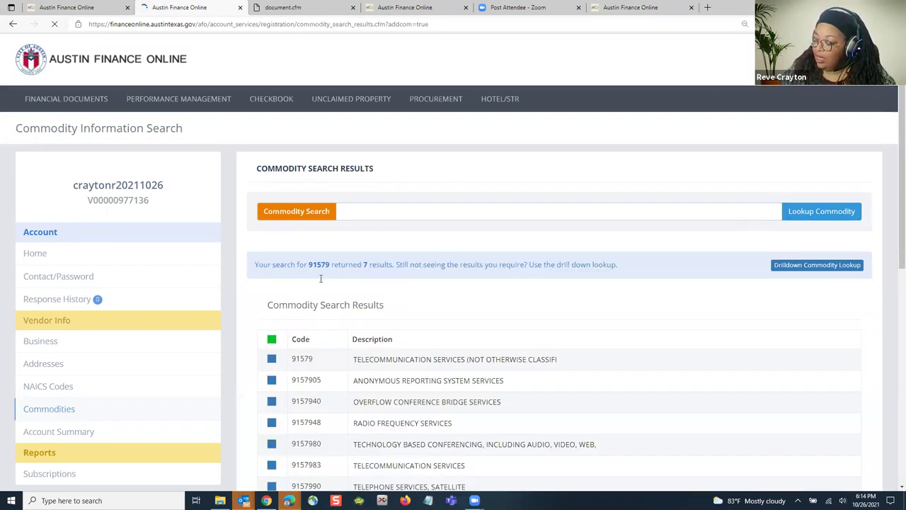
pyautogui.scroll(-2, 348, 229)
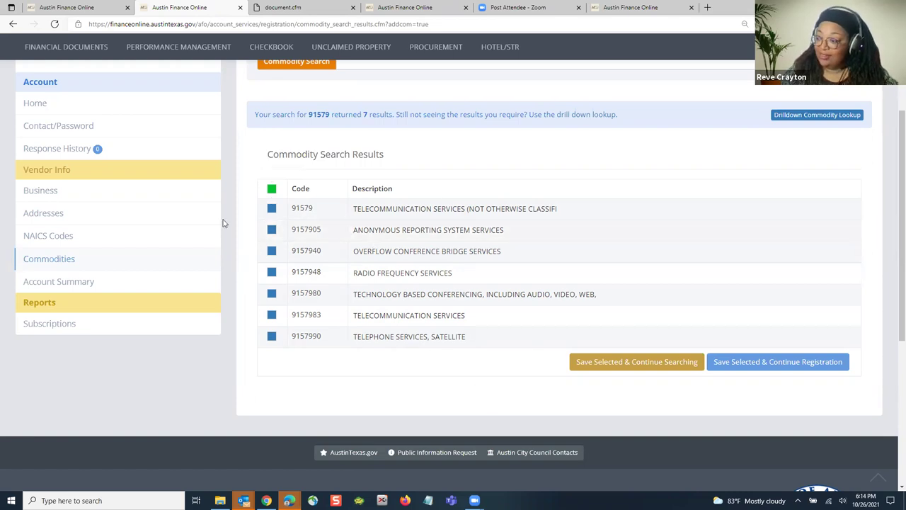
pyautogui.click(271, 188)
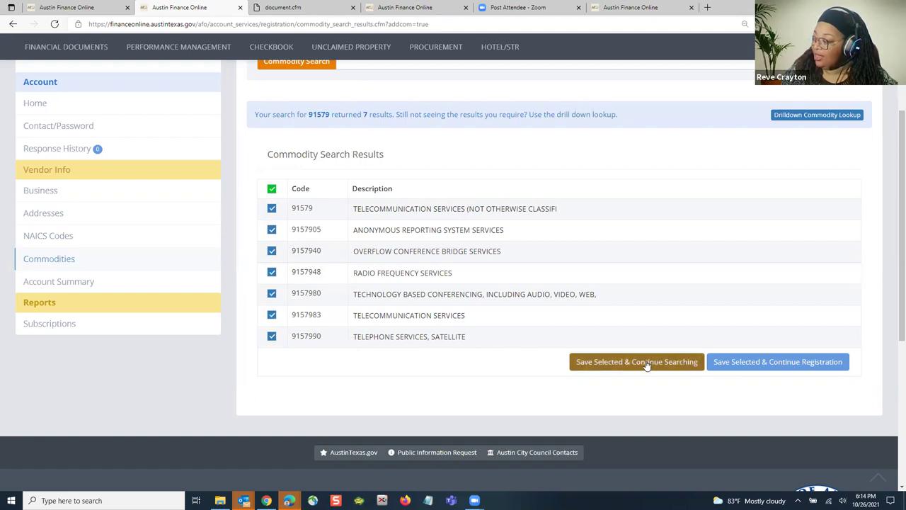
# Step: Save the seven codes and confirm group 915 appears in the registered commodities list
pyautogui.click(765, 373)
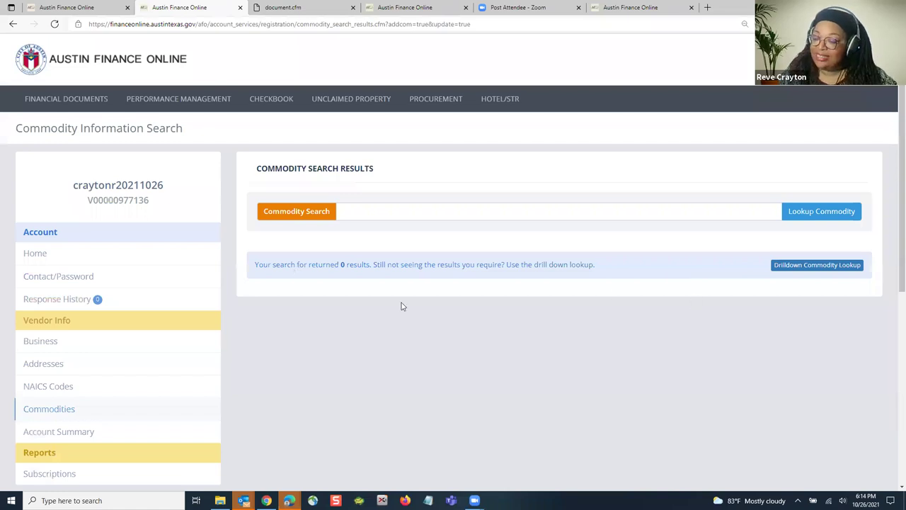
pyautogui.scroll(-2, 401, 302)
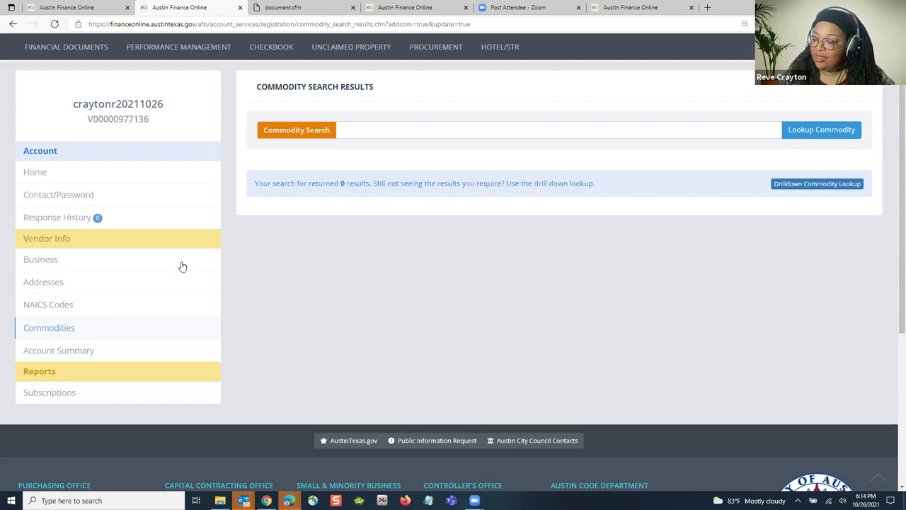
pyautogui.click(56, 332)
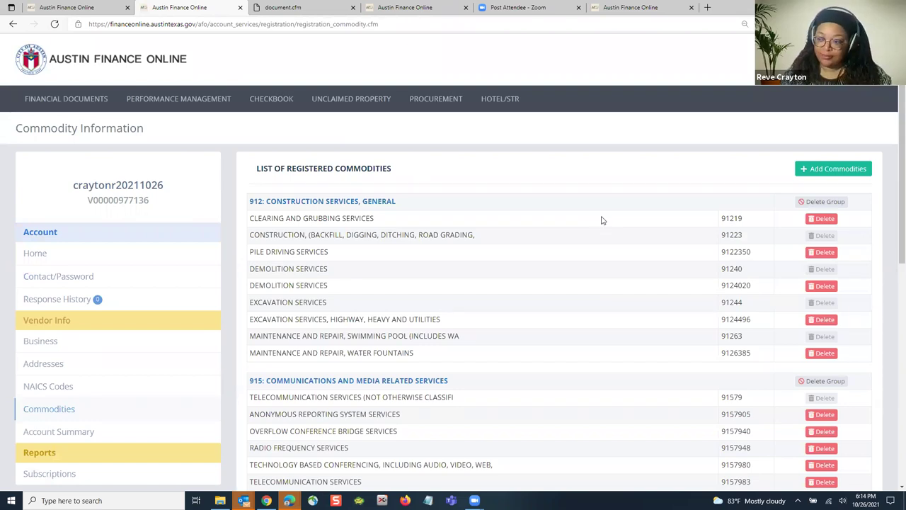
pyautogui.scroll(-2, 640, 228)
pyautogui.scroll(2, 643, 224)
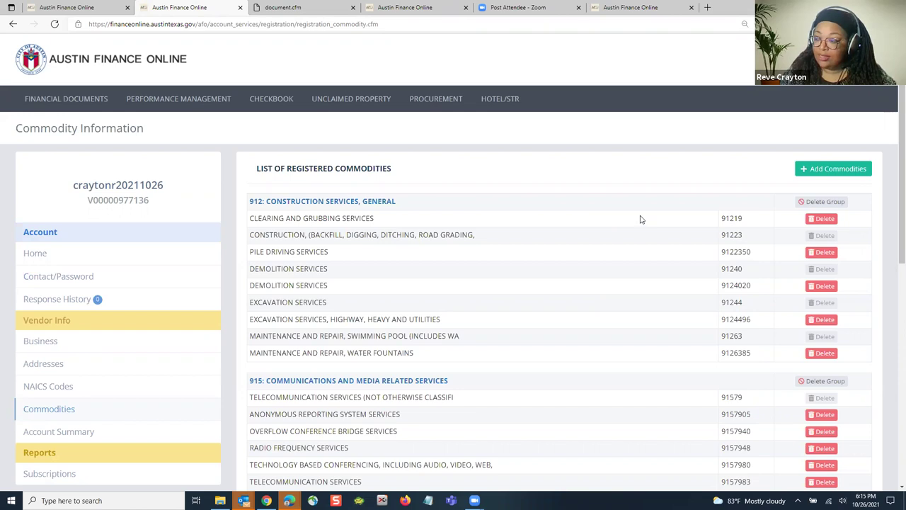
pyautogui.scroll(-1, 641, 224)
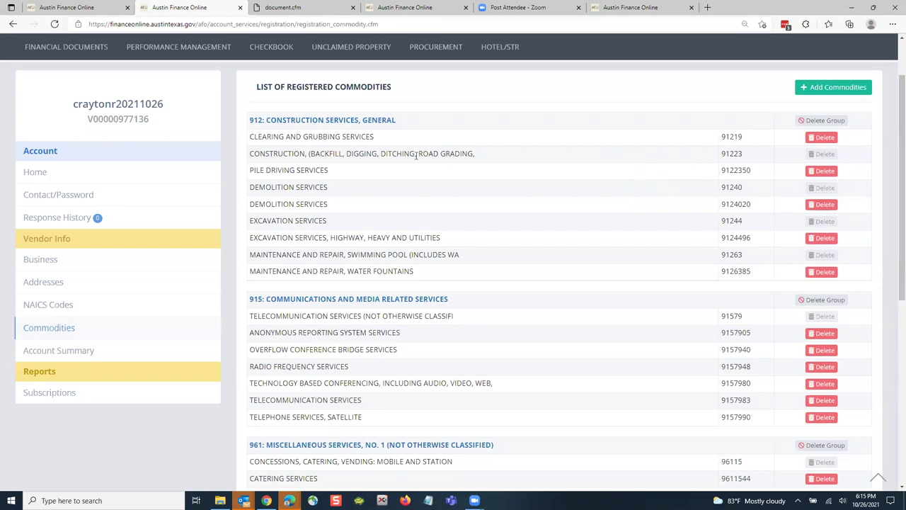
# Step: Bring up the PROCUREMENT > SOLICITATIONS submenu in the top navigation
pyautogui.scroll(1, 442, 84)
pyautogui.scroll(1, 441, 85)
pyautogui.moveTo(437, 107)
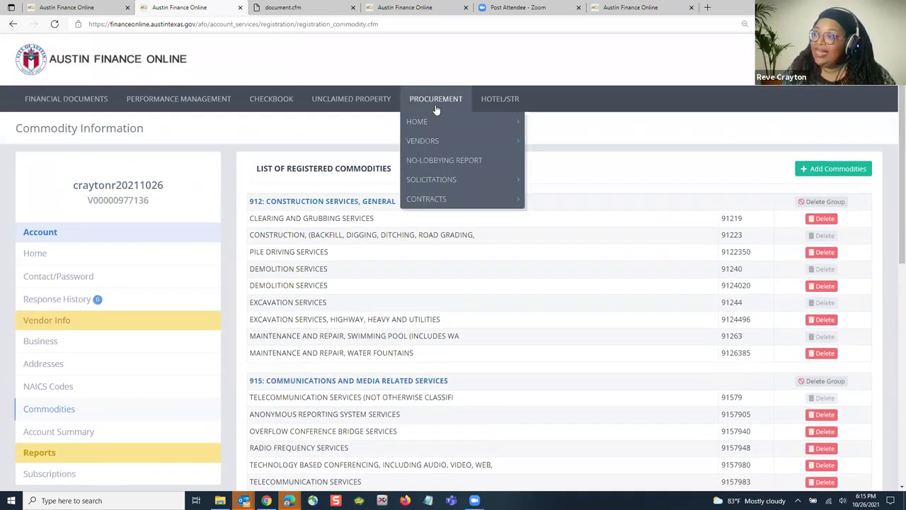
pyautogui.moveTo(438, 180)
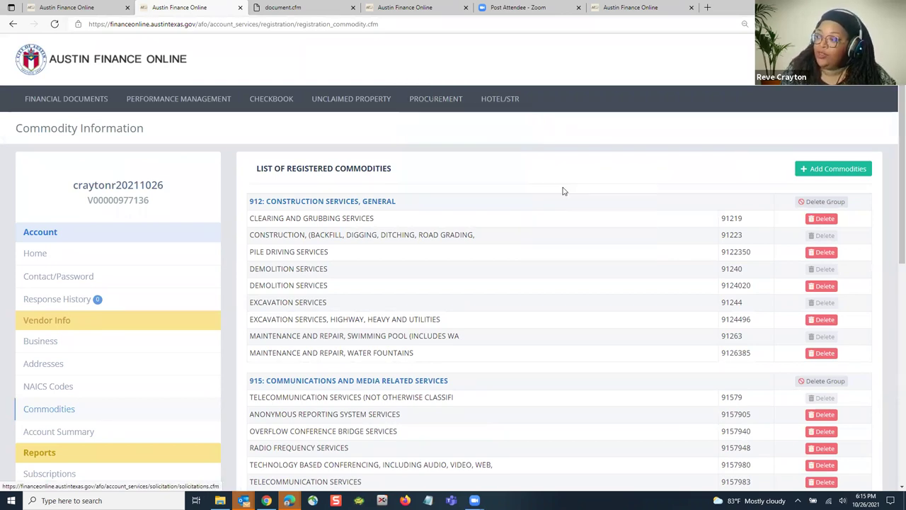
pyautogui.moveTo(446, 145)
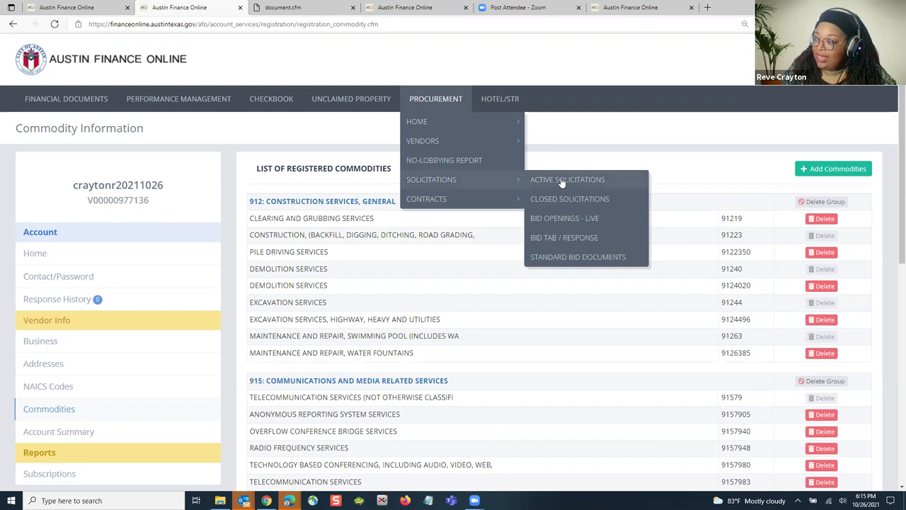